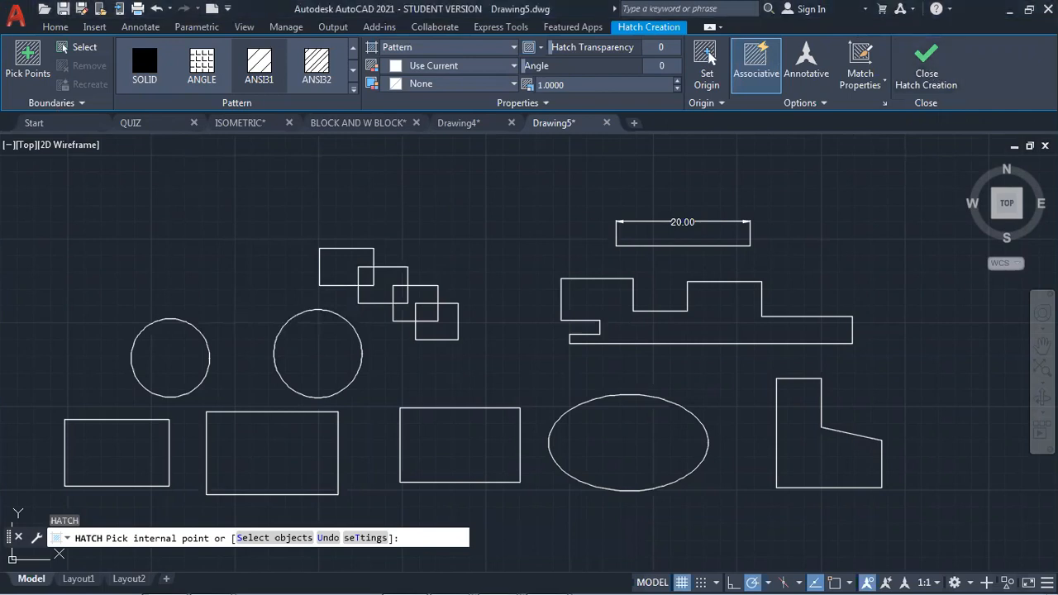
# - Restart the Hatch command and set it to a Solid fill with colour 237,31,36
pyautogui.click(929, 79)
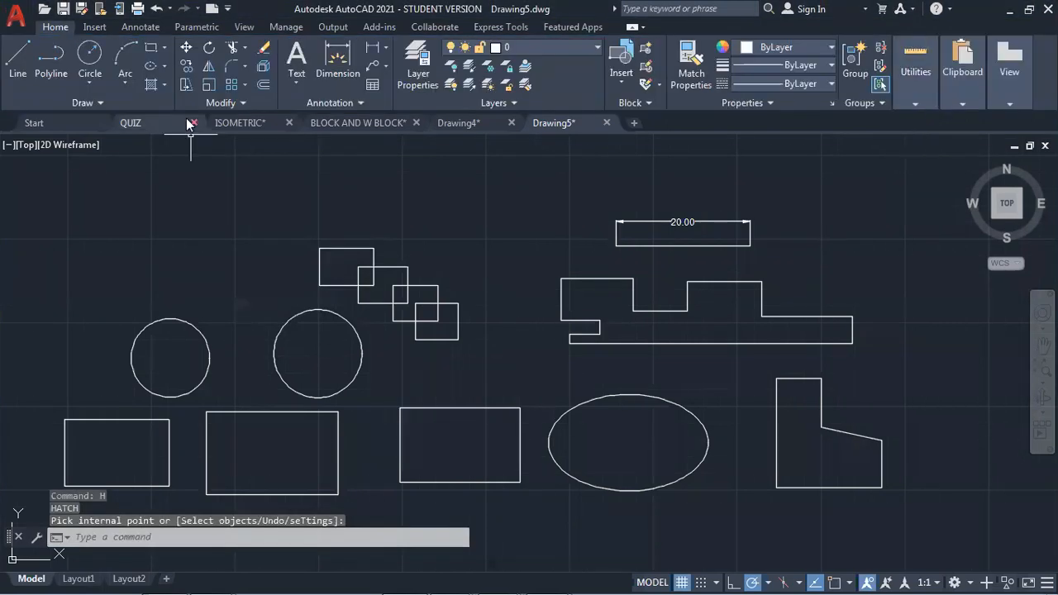
pyautogui.click(155, 82)
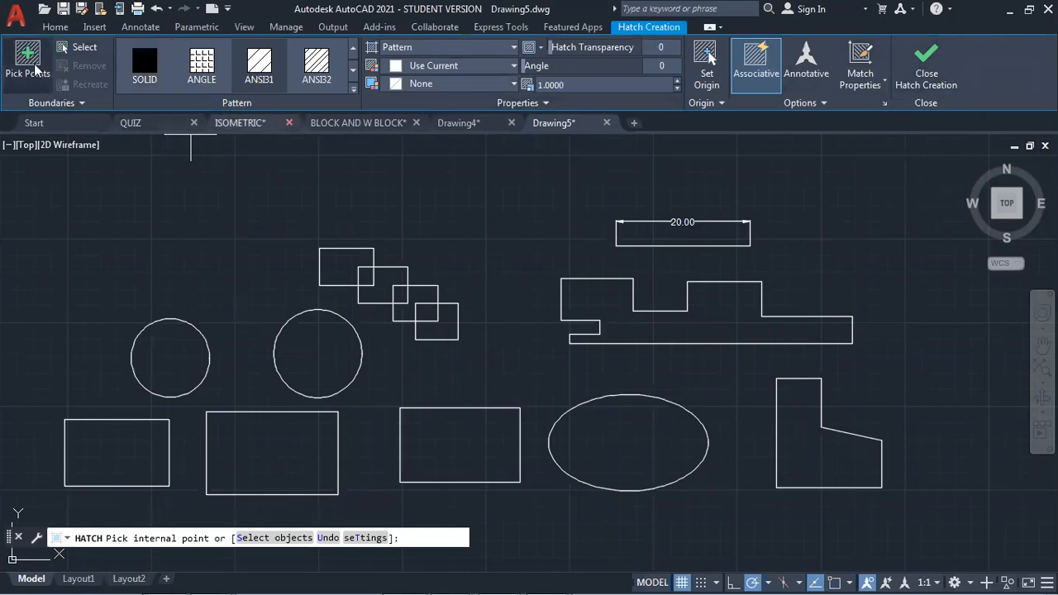
pyautogui.click(510, 46)
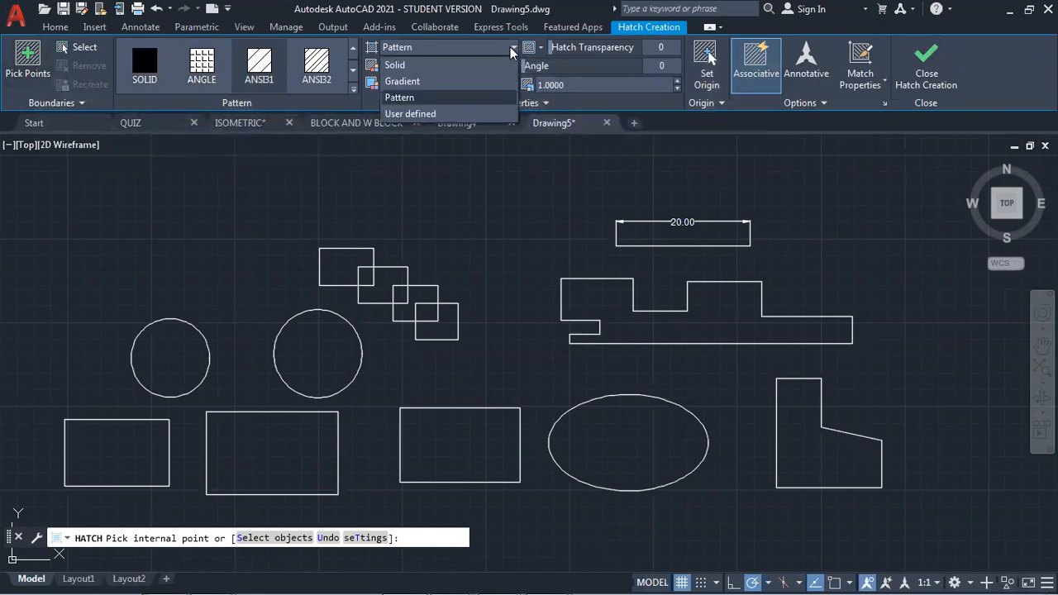
pyautogui.click(425, 67)
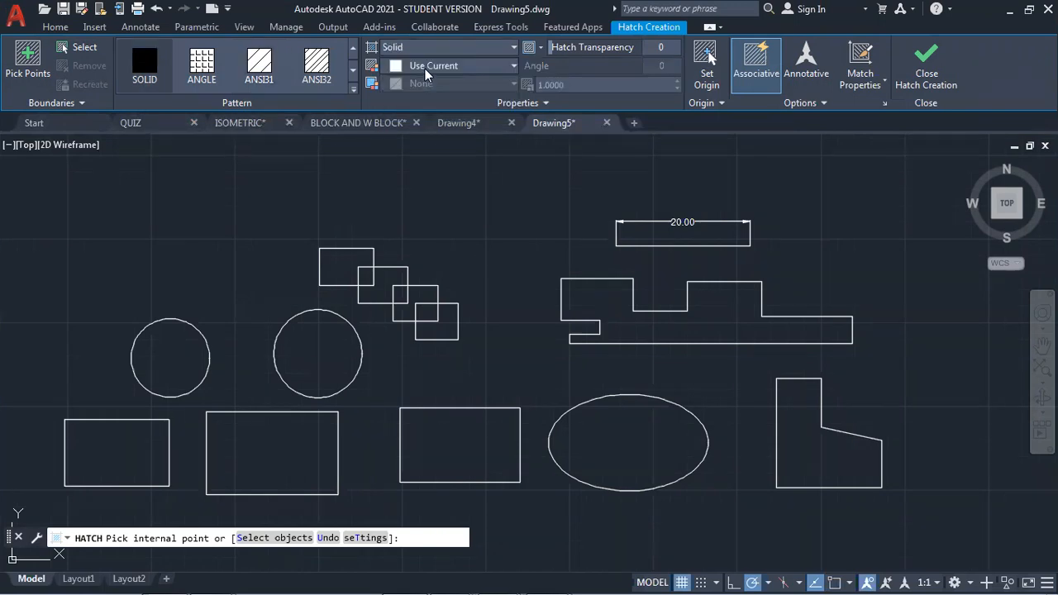
pyautogui.click(487, 64)
pyautogui.click(438, 173)
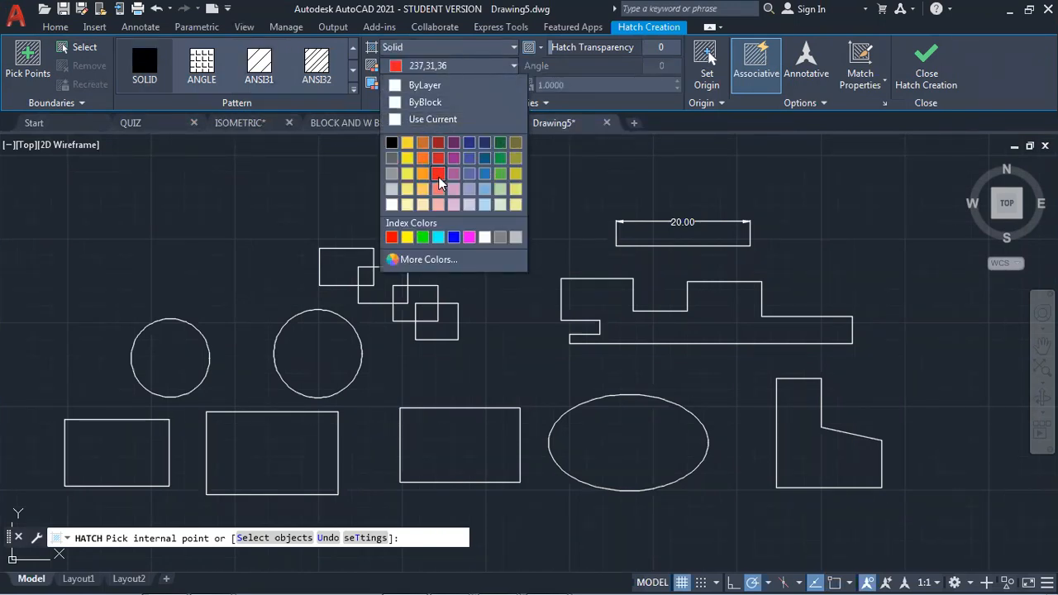
# - Fill the left circle, the ellipse and the stepped outline with the solid hatch, and finish the hatch
pyautogui.click(170, 367)
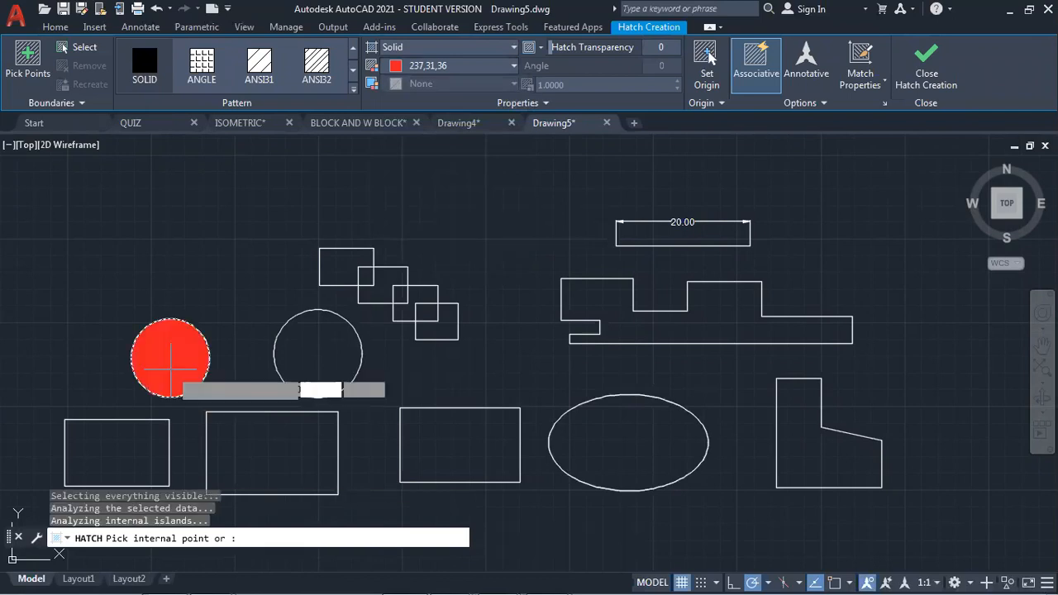
pyautogui.click(637, 431)
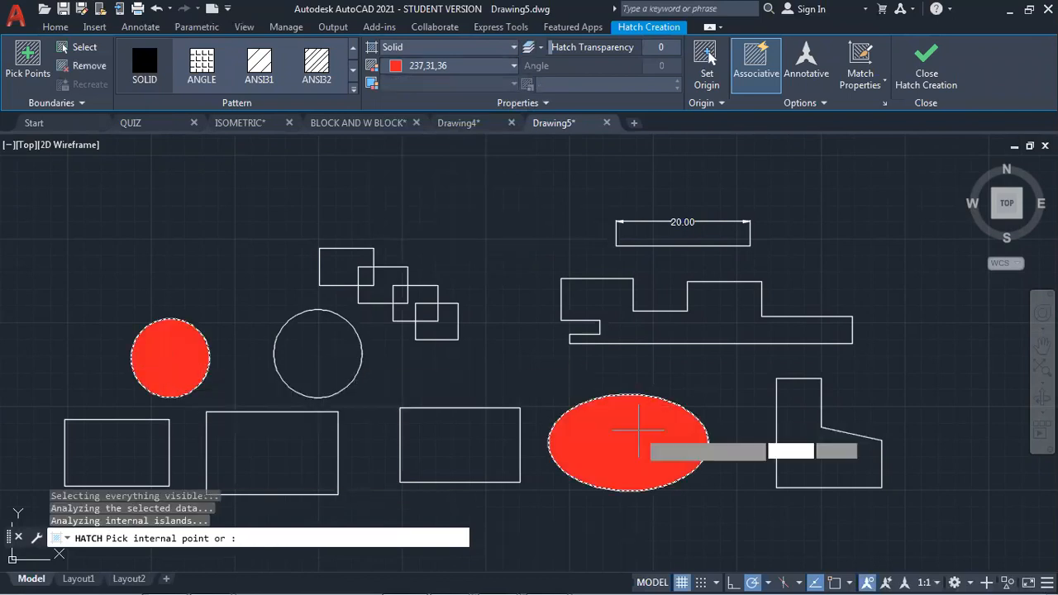
pyautogui.click(670, 335)
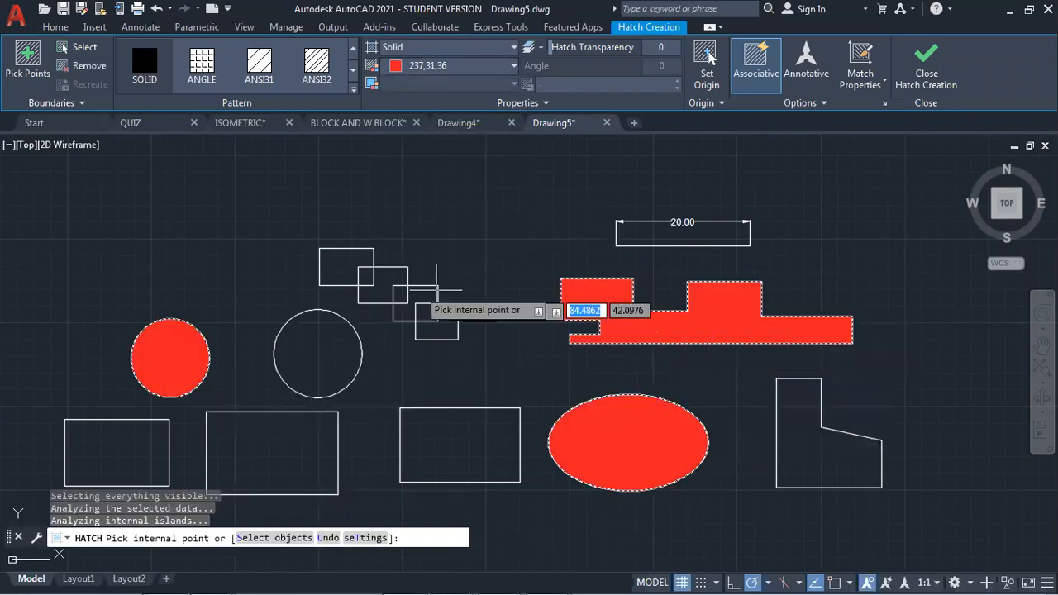
pyautogui.click(910, 73)
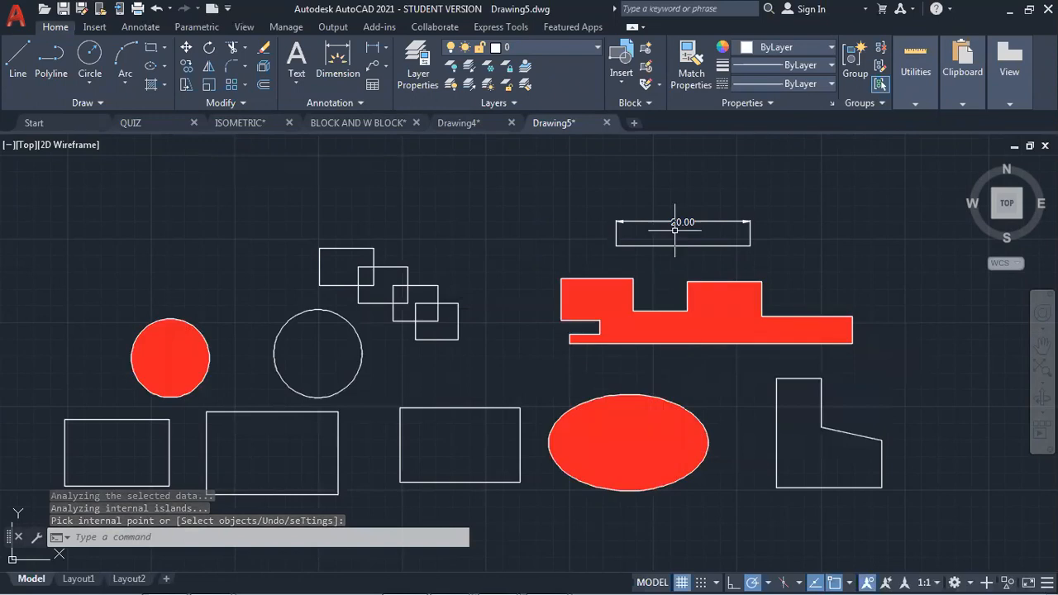
# - Hatch the two larger rectangles in the lower row with a GR_LINEAR gradient using colours 147,39,143 and Yellow
pyautogui.click(152, 86)
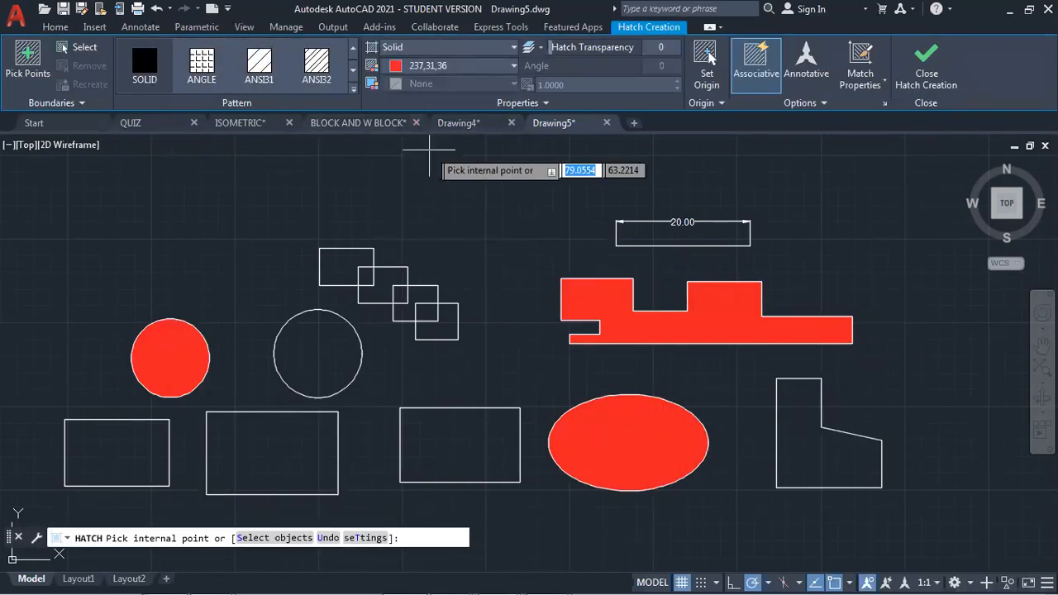
pyautogui.click(502, 47)
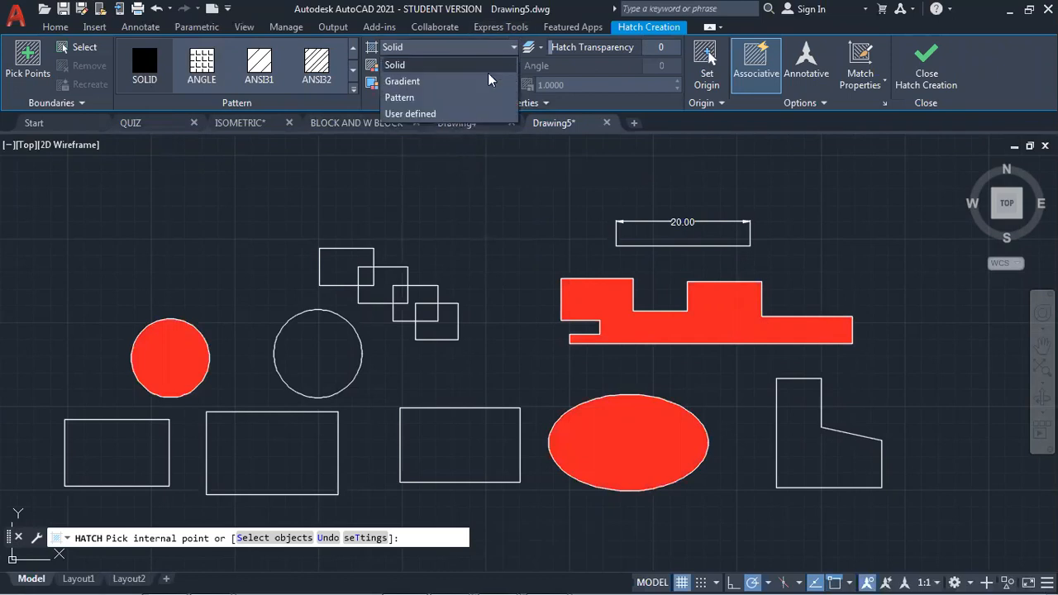
pyautogui.click(447, 84)
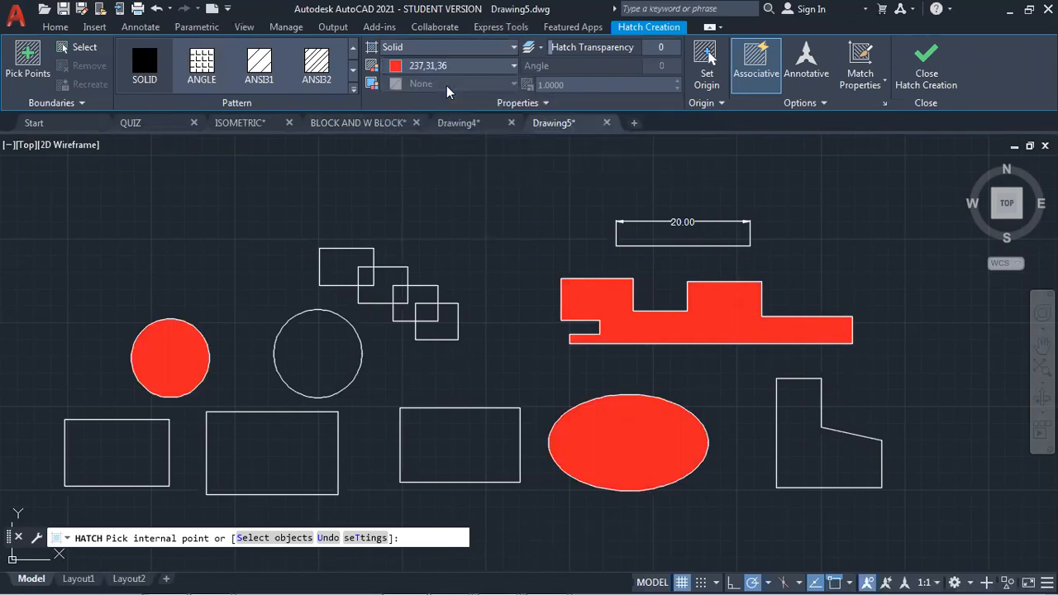
pyautogui.click(499, 68)
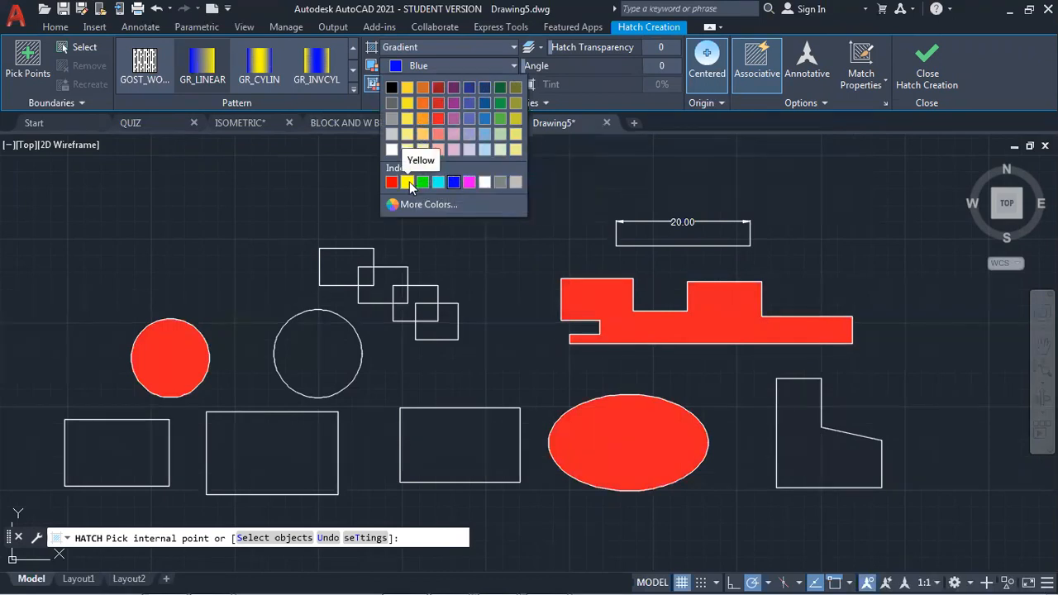
pyautogui.click(454, 104)
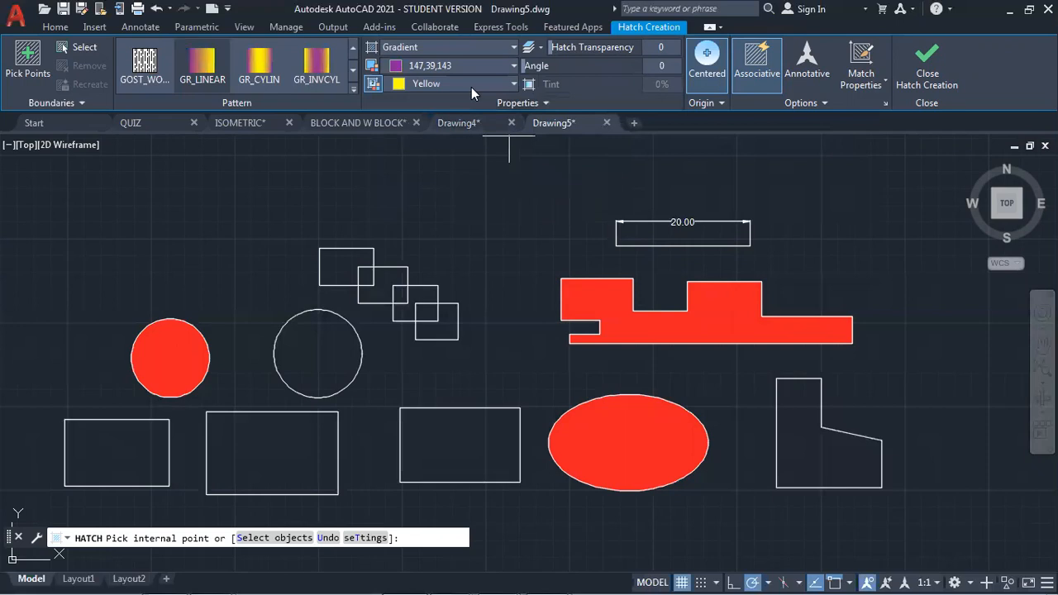
pyautogui.click(254, 437)
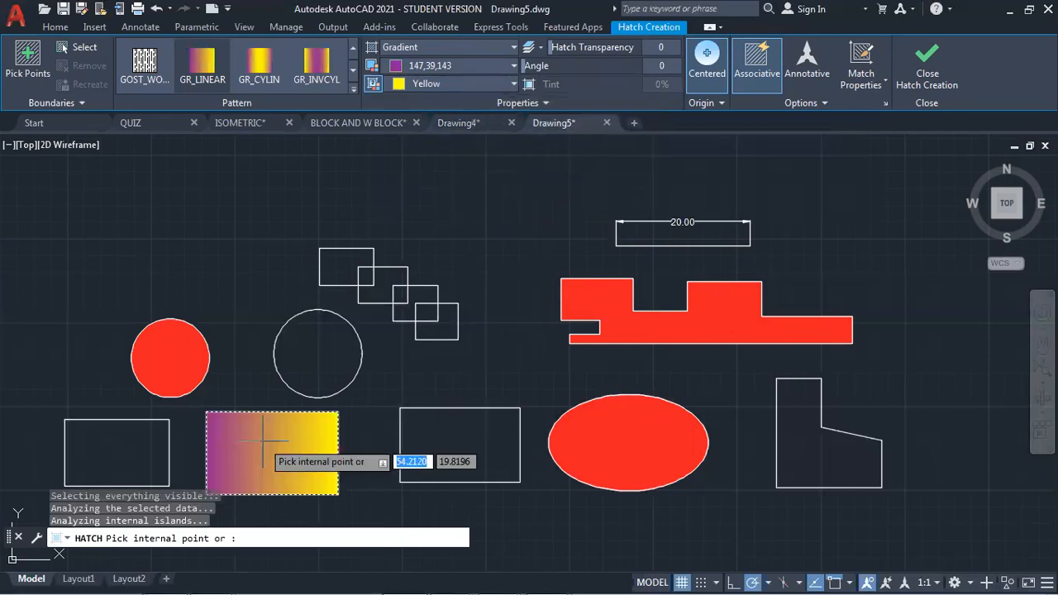
pyautogui.click(436, 449)
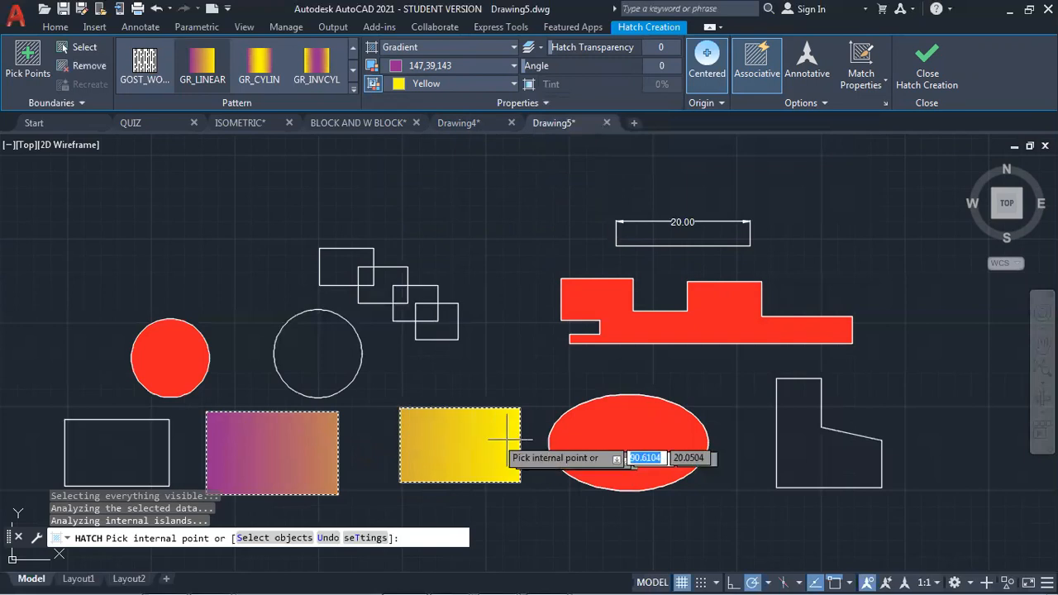
# - Change the gradient pattern of the two rectangles to GR_SPHER and finish the hatch
pyautogui.click(351, 89)
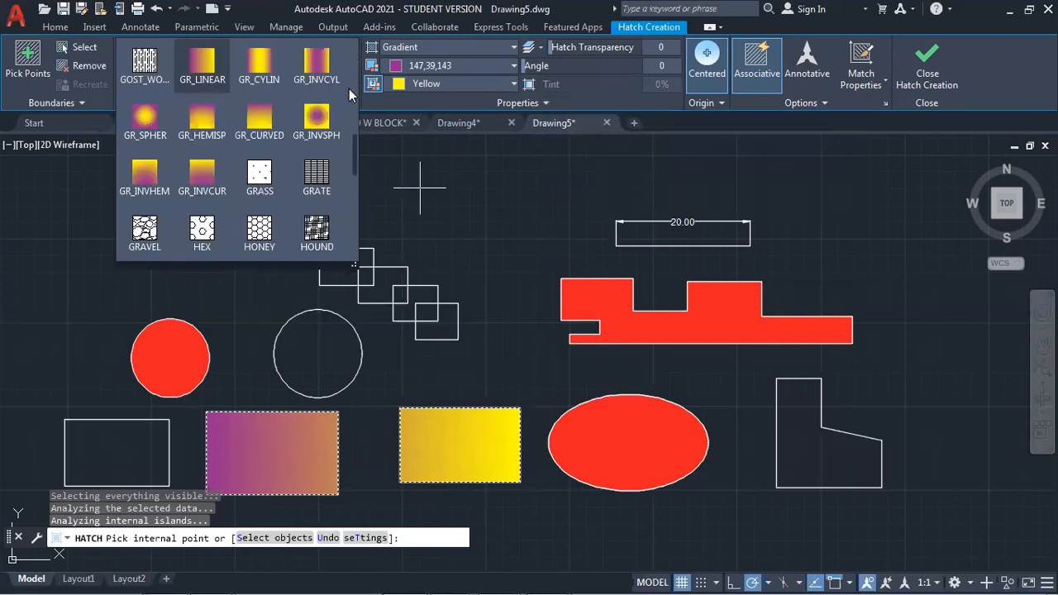
pyautogui.click(149, 128)
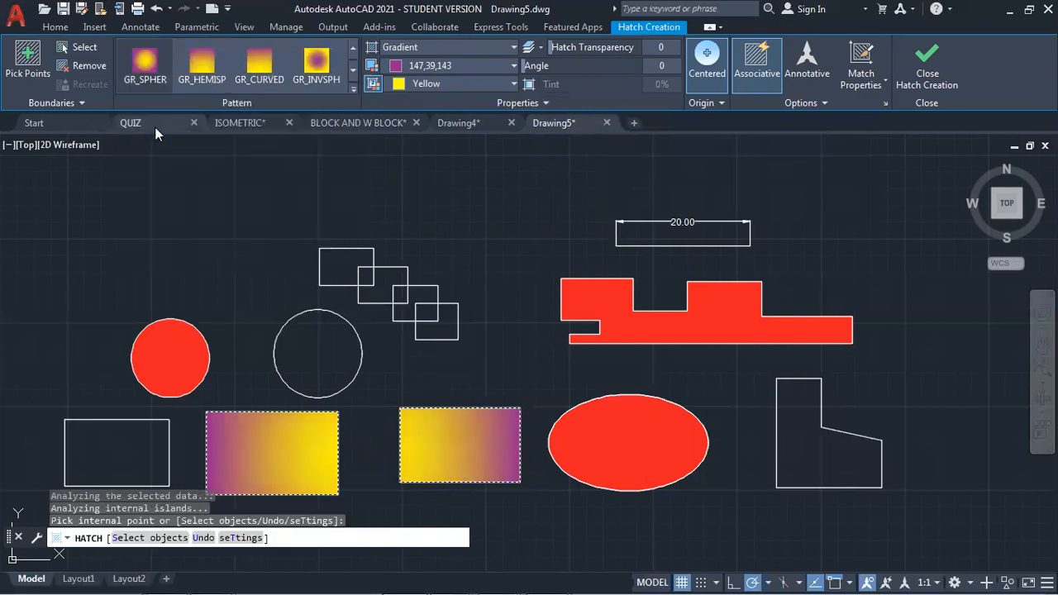
pyautogui.click(431, 468)
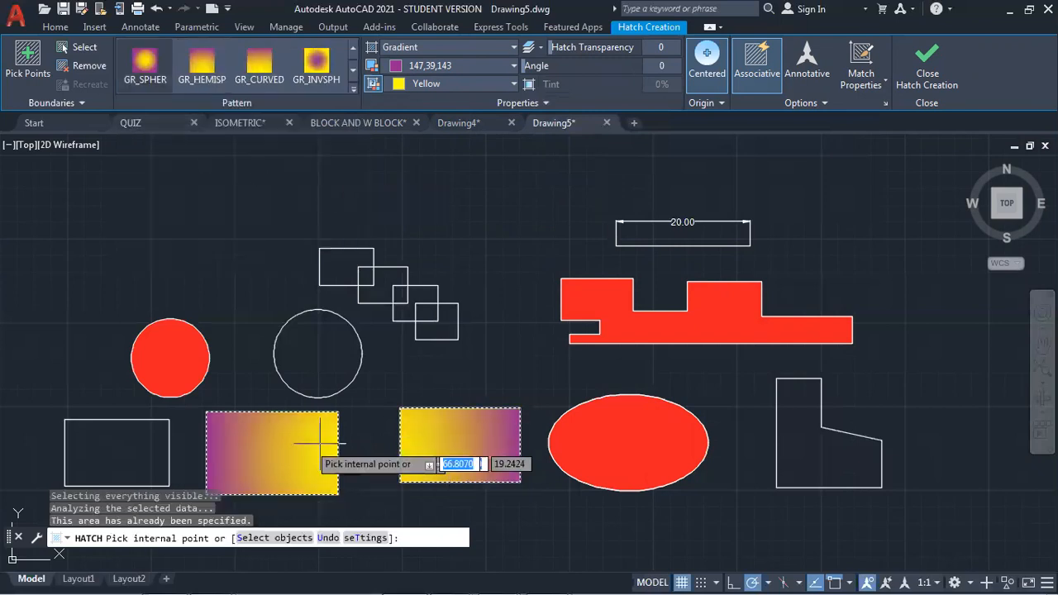
pyautogui.click(925, 79)
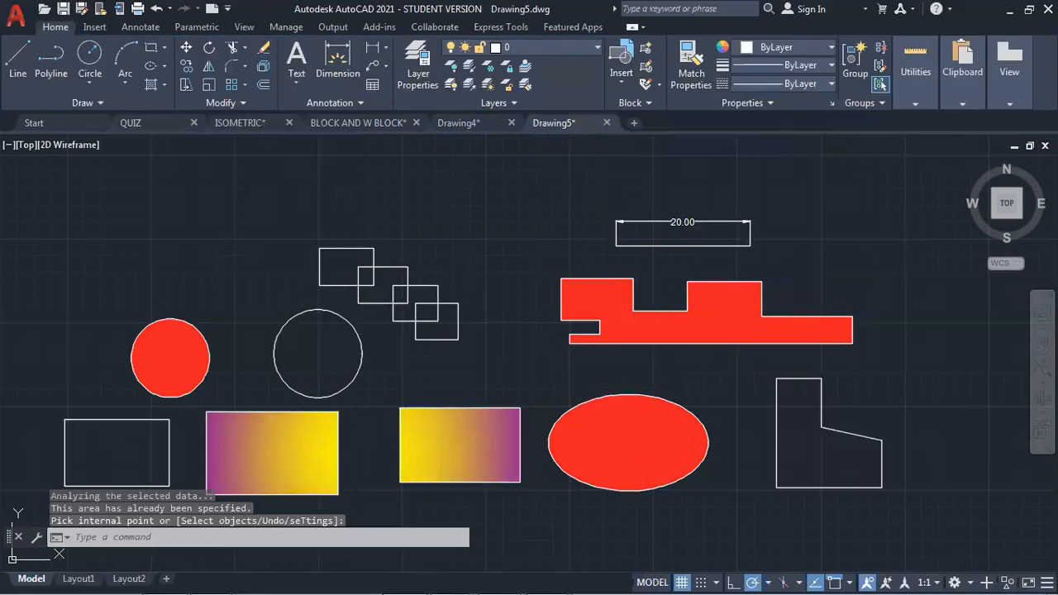
# - Hatch the empty circle with the ANSI32 pattern in colour 237,31,36
pyautogui.scroll(-3, 438, 371)
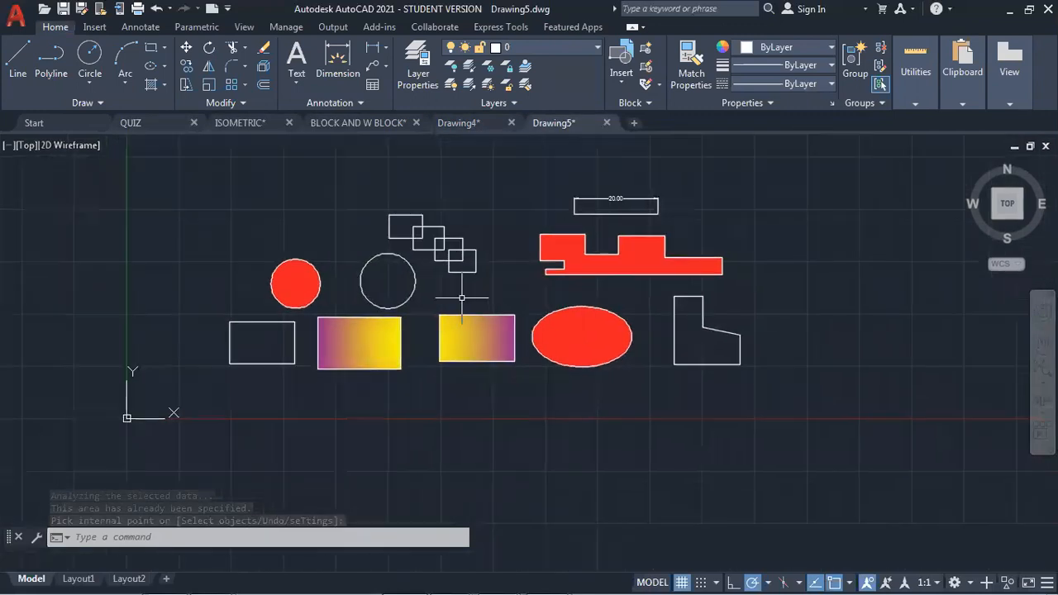
pyautogui.scroll(2, 462, 297)
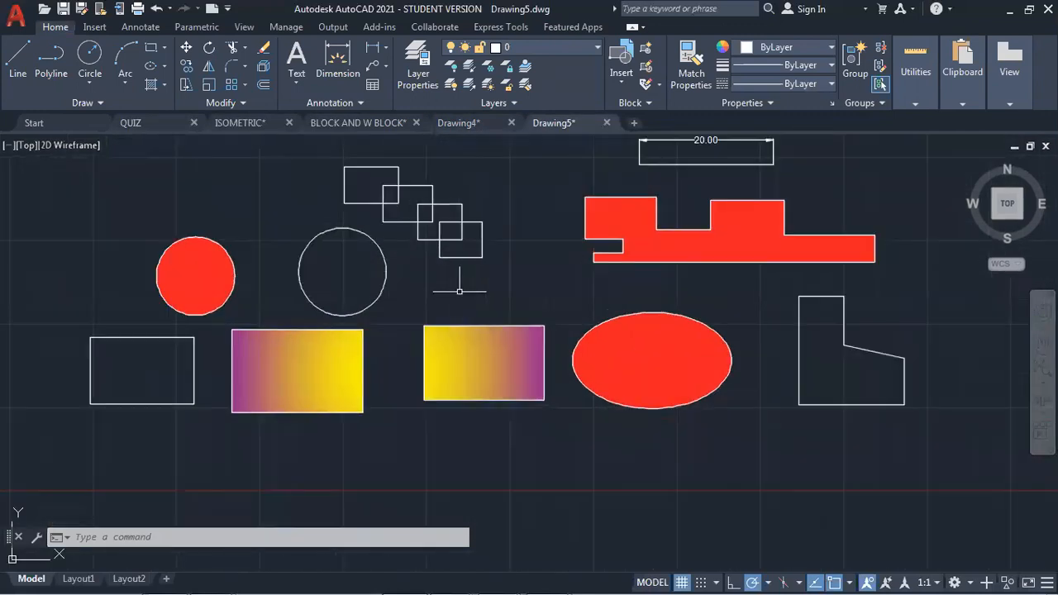
pyautogui.click(149, 83)
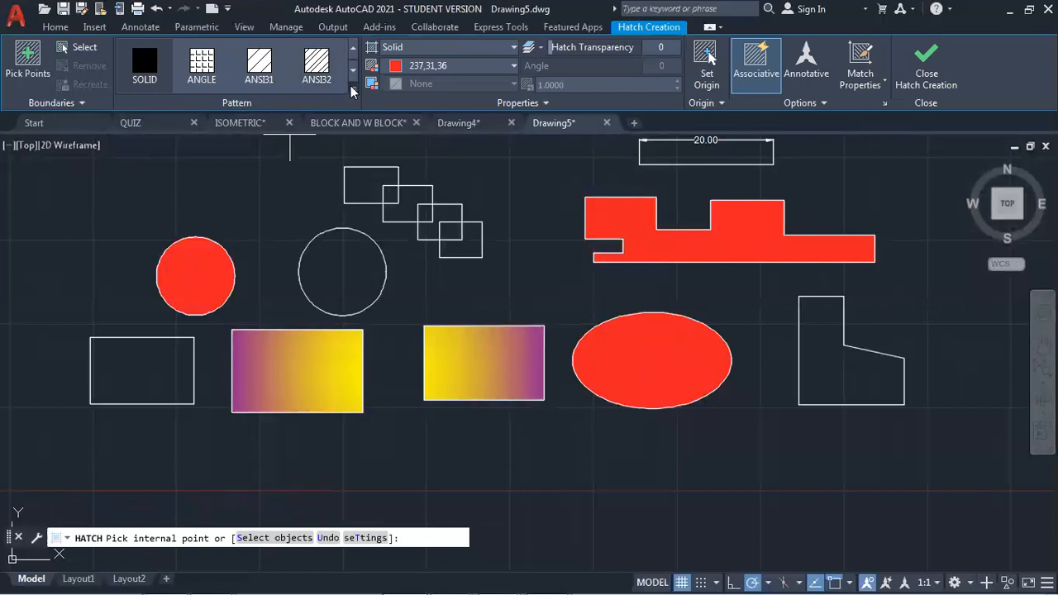
pyautogui.click(477, 44)
pyautogui.click(465, 64)
pyautogui.click(352, 91)
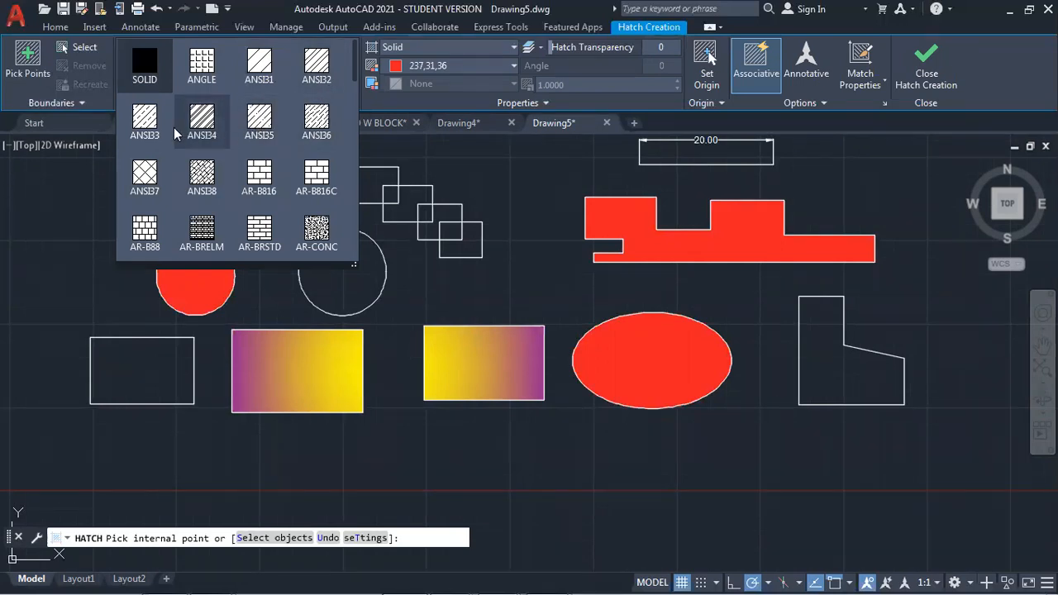
pyautogui.click(318, 66)
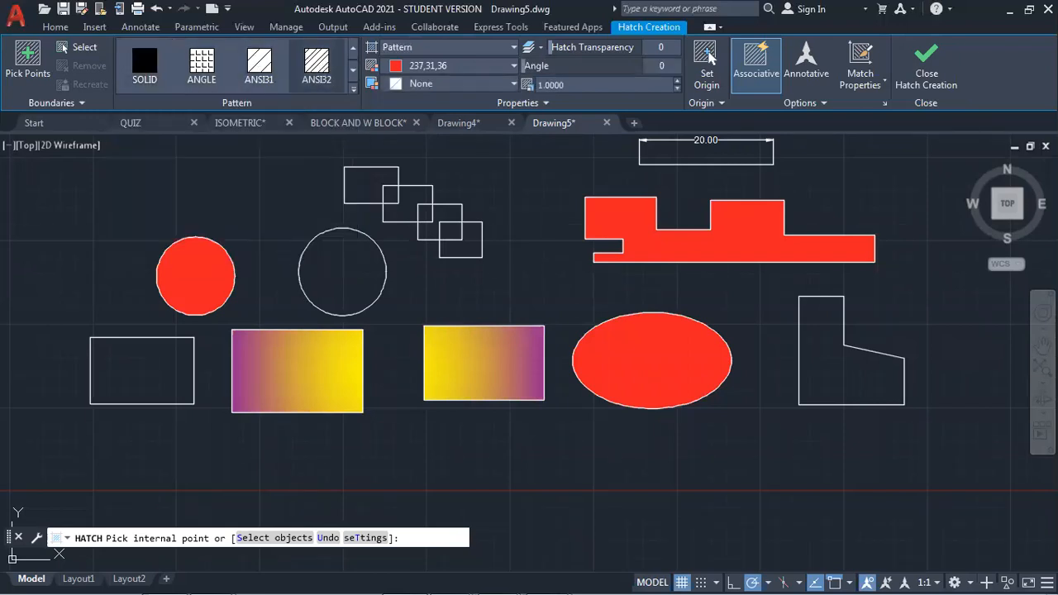
pyautogui.click(361, 264)
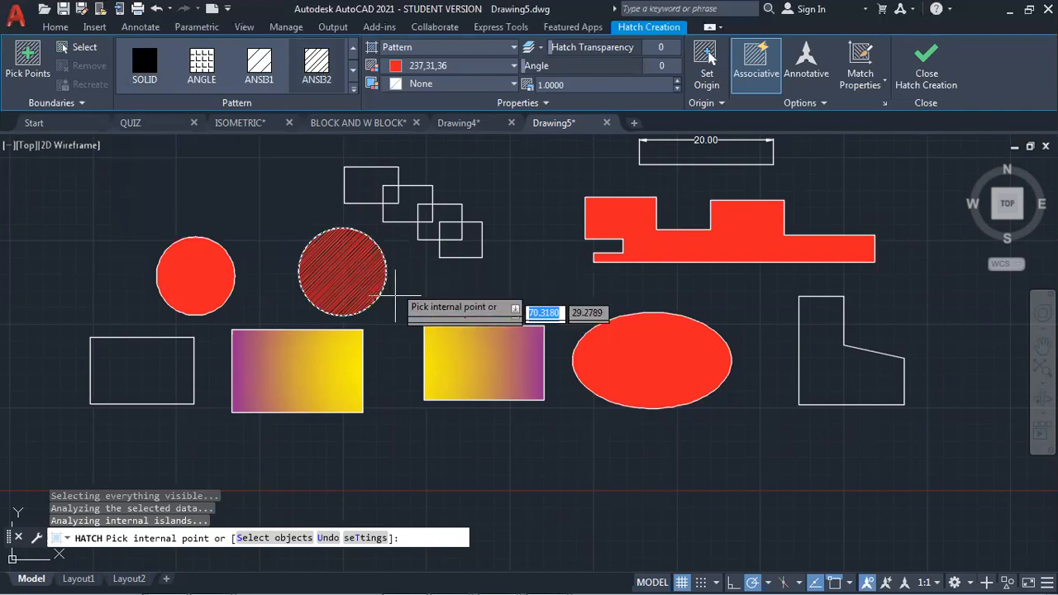
# - Try the ByBlock and ByLayer colours on the circle's pattern hatch
pyautogui.click(497, 69)
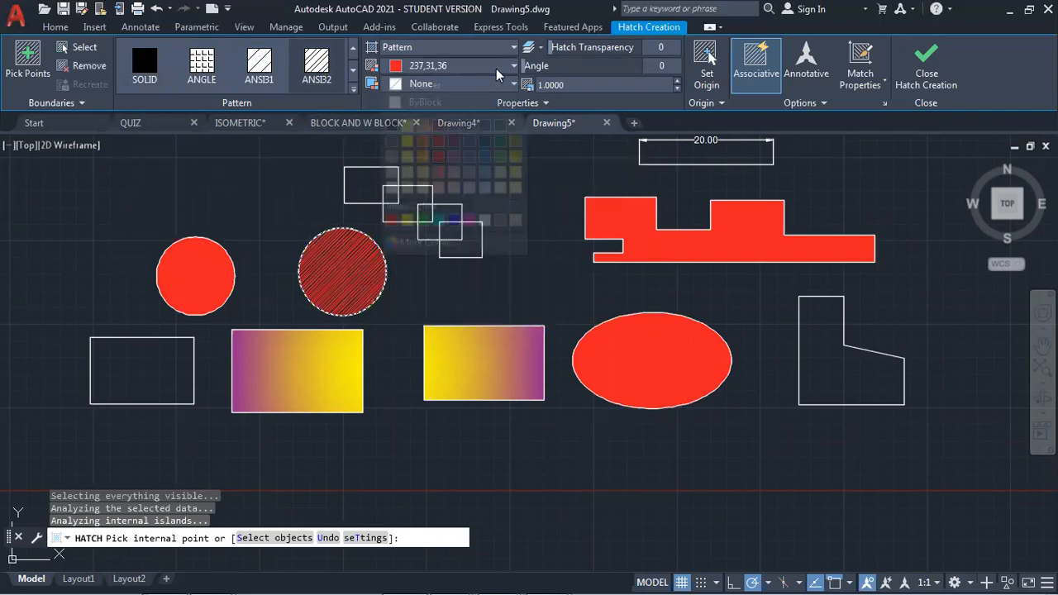
pyautogui.click(394, 104)
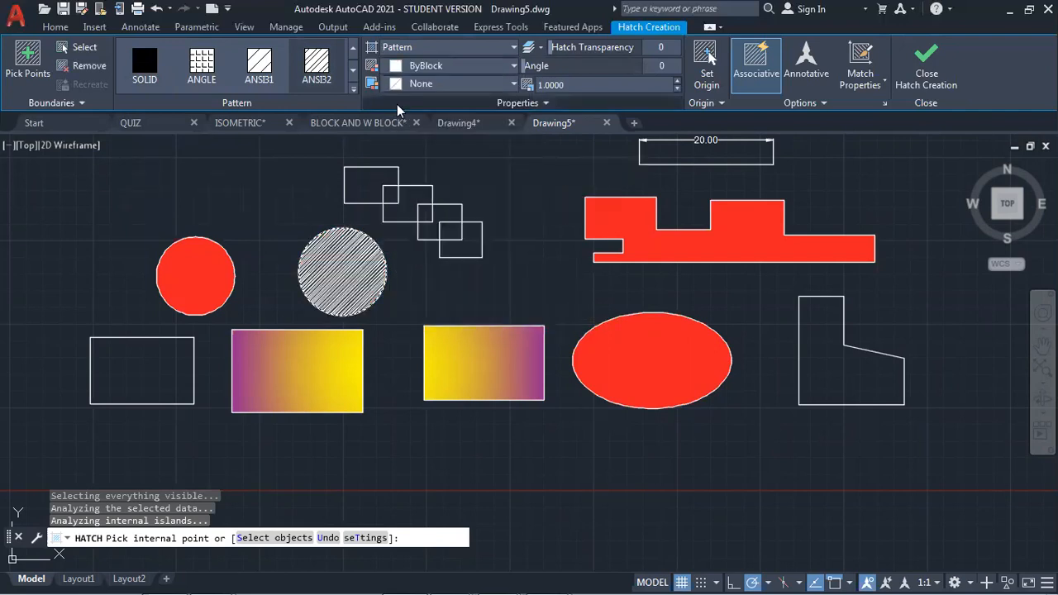
pyautogui.click(502, 61)
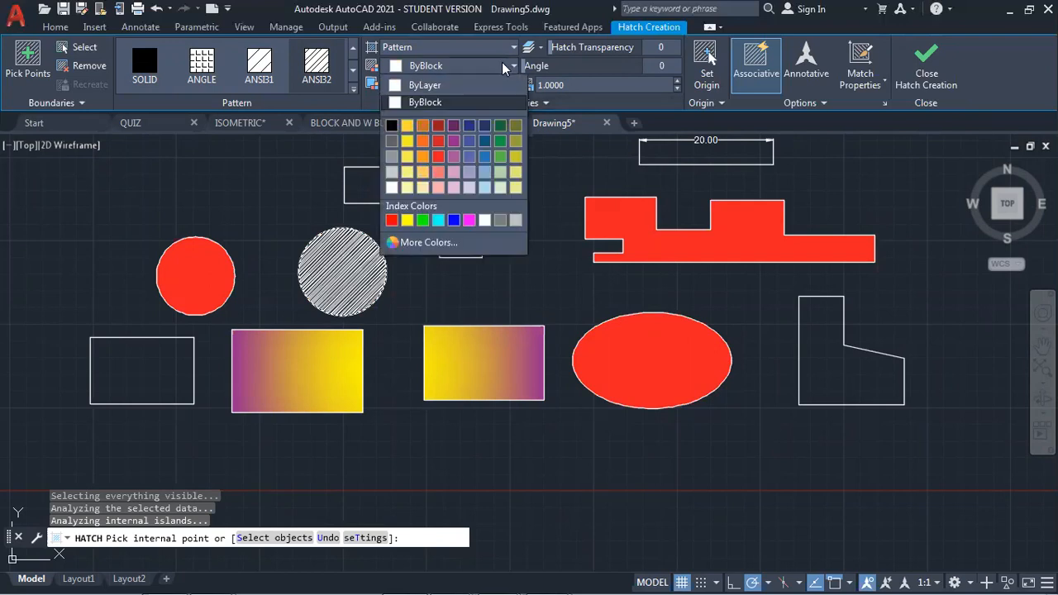
pyautogui.click(484, 83)
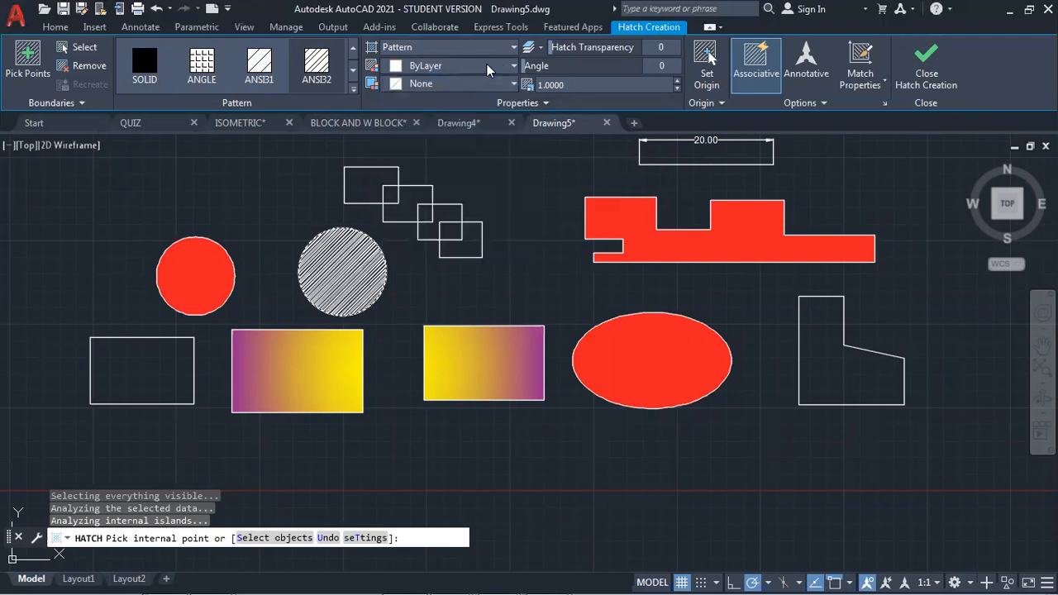
# - Set the circle's pattern hatch colour to 242,103,34
pyautogui.click(488, 64)
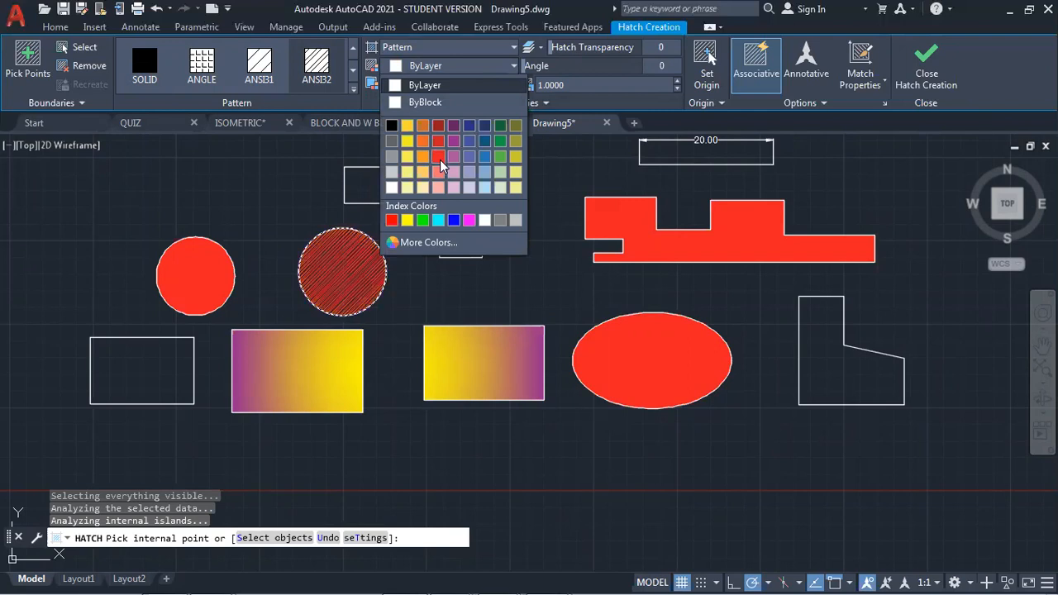
pyautogui.click(423, 145)
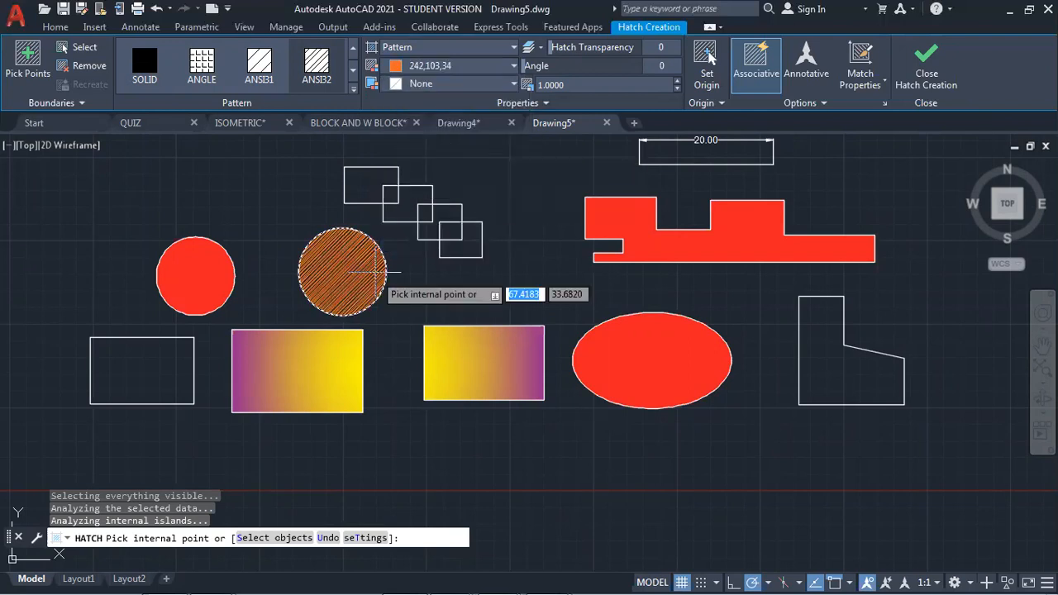
# - Set the hatch pattern scale of the circle to 5
pyautogui.scroll(8, 350, 271)
pyautogui.scroll(-6, 354, 273)
pyautogui.scroll(5, 354, 271)
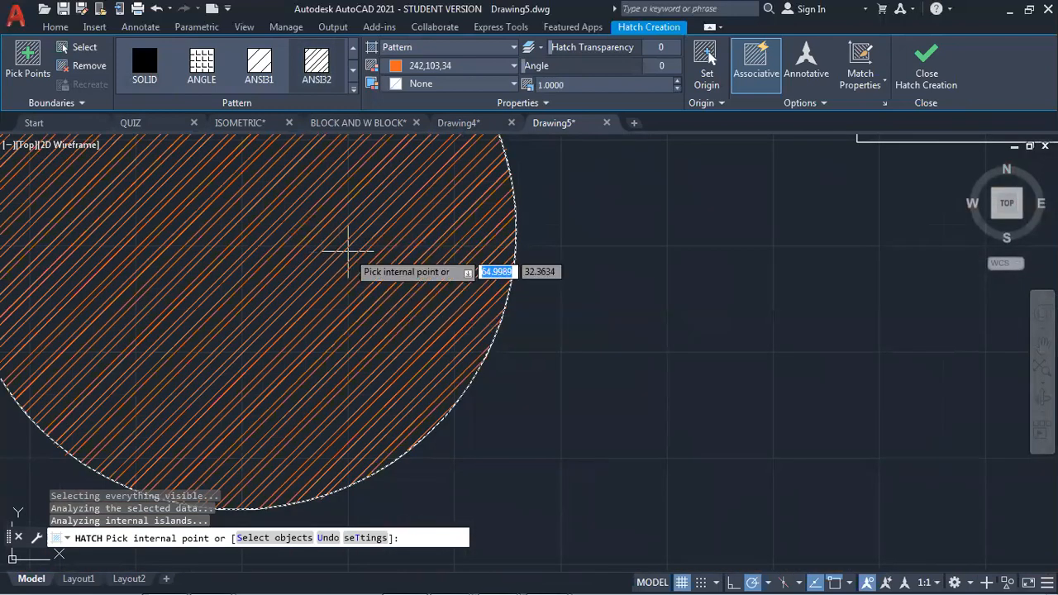
pyautogui.scroll(-3, 350, 248)
pyautogui.moveTo(343, 218); pyautogui.dragTo(375, 263, button='middle')
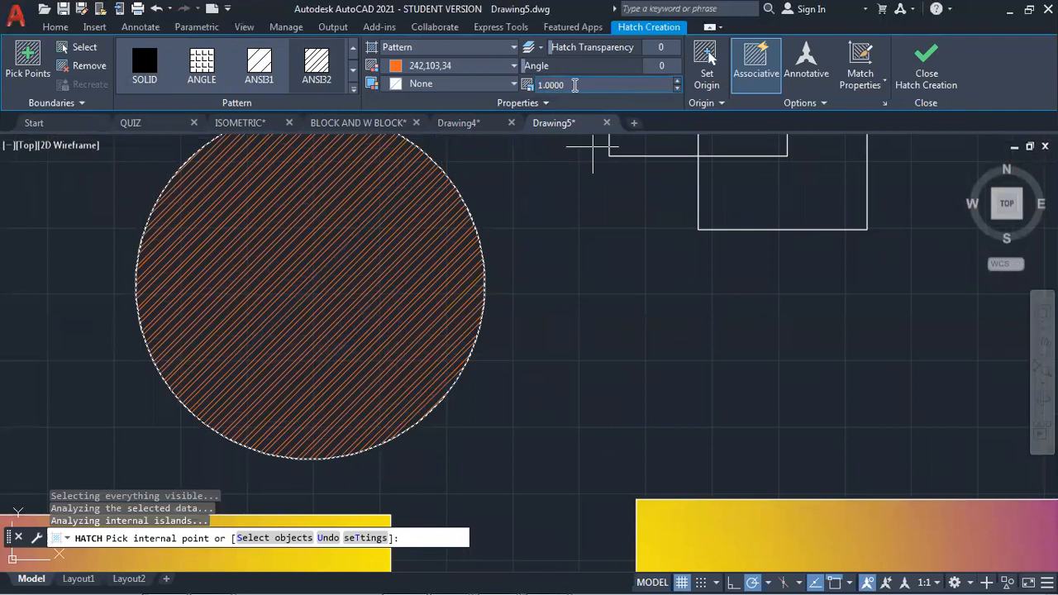
pyautogui.click(539, 86)
pyautogui.write('5')
pyautogui.press('Return')
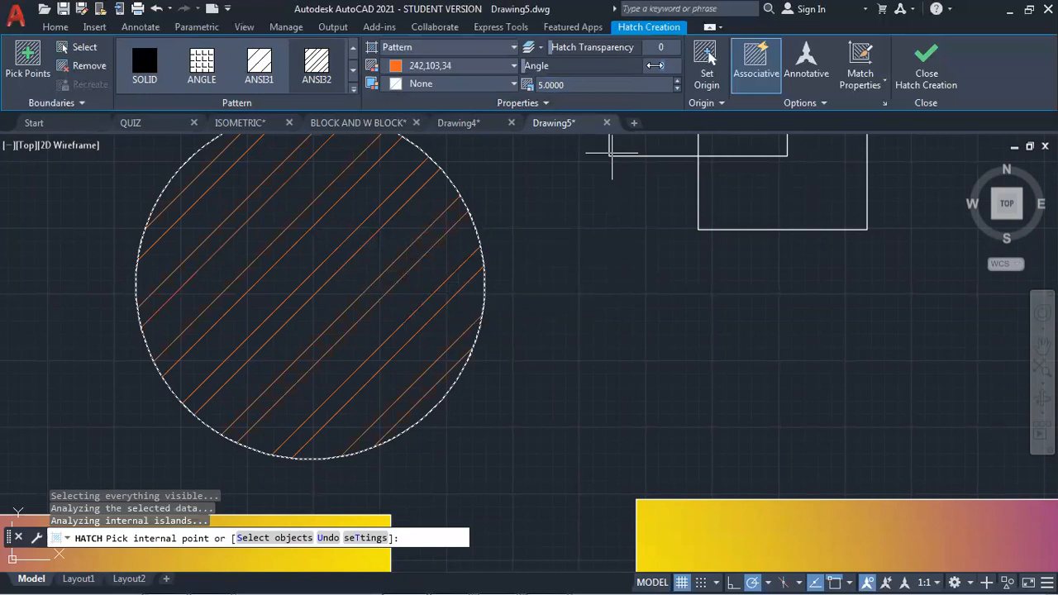
# - Try angles of 45 and 75 on the circle's pattern hatch and return the angle to 0
pyautogui.write('45')
pyautogui.press('Return')
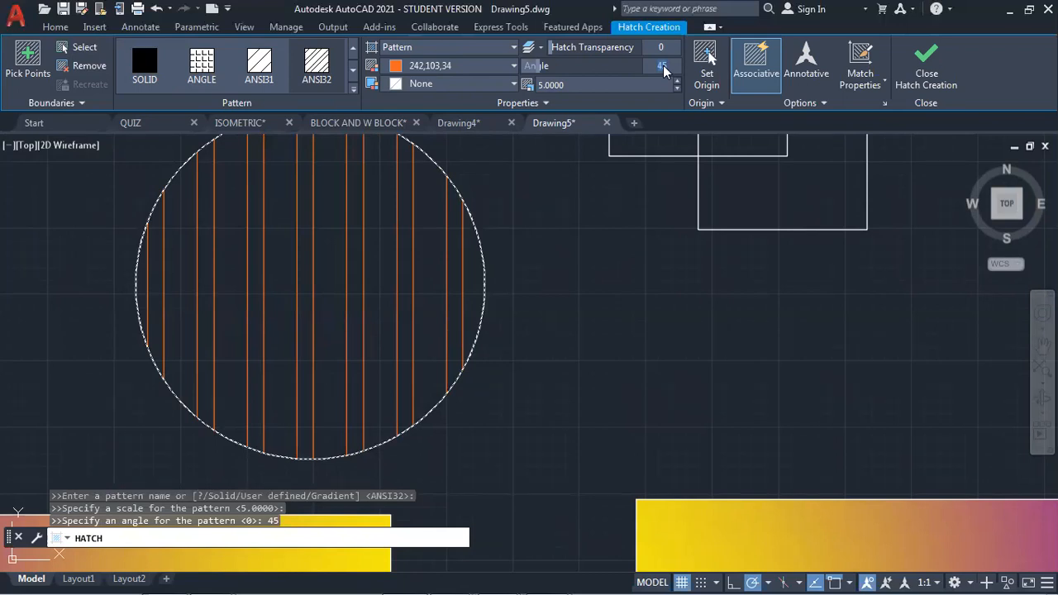
pyautogui.write('75')
pyautogui.press('Return')
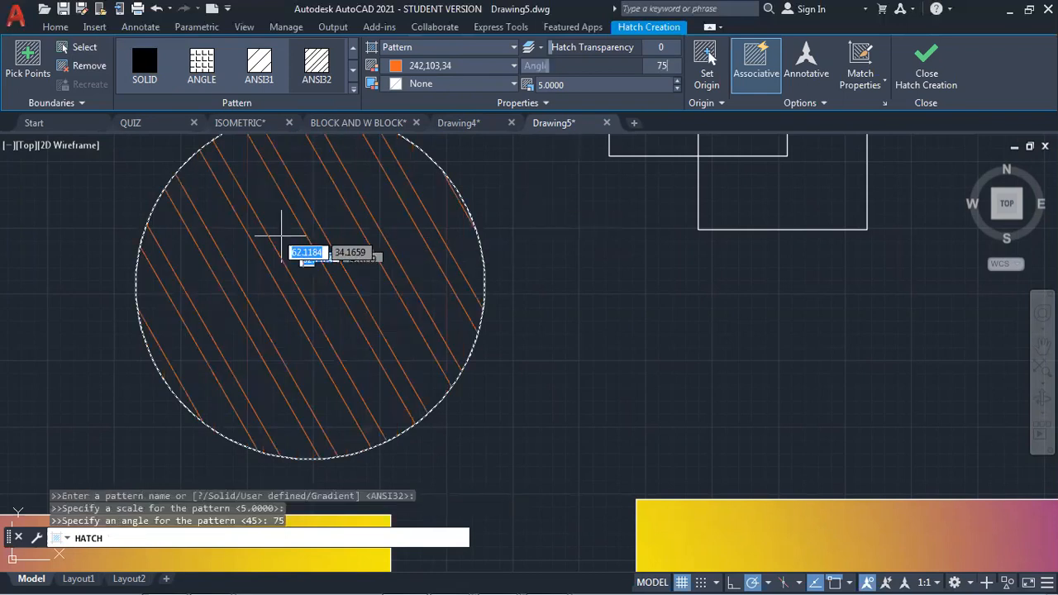
pyautogui.click(666, 67)
pyautogui.write('45')
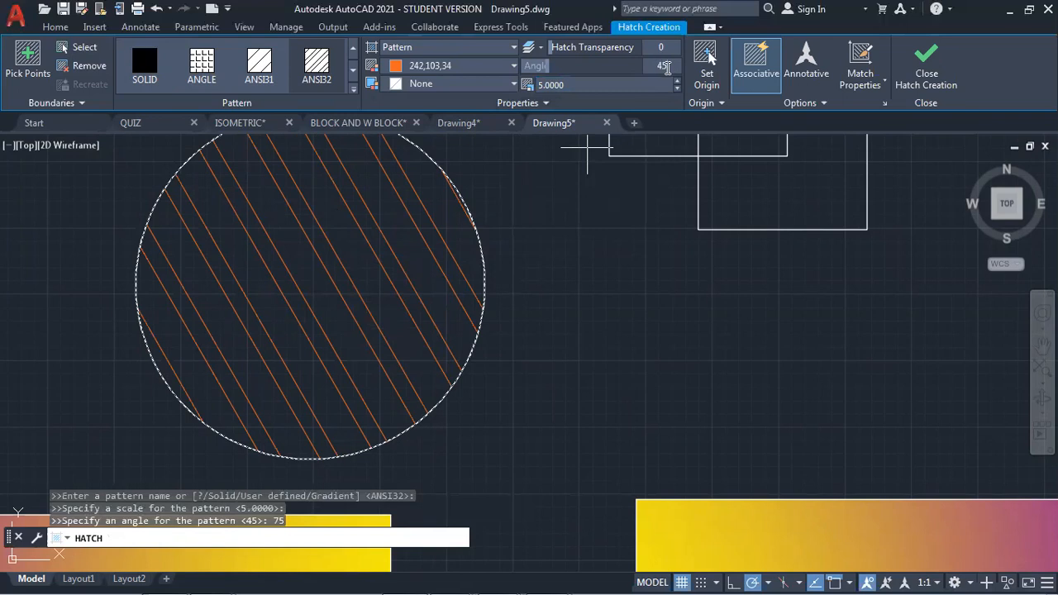
pyautogui.press('Return')
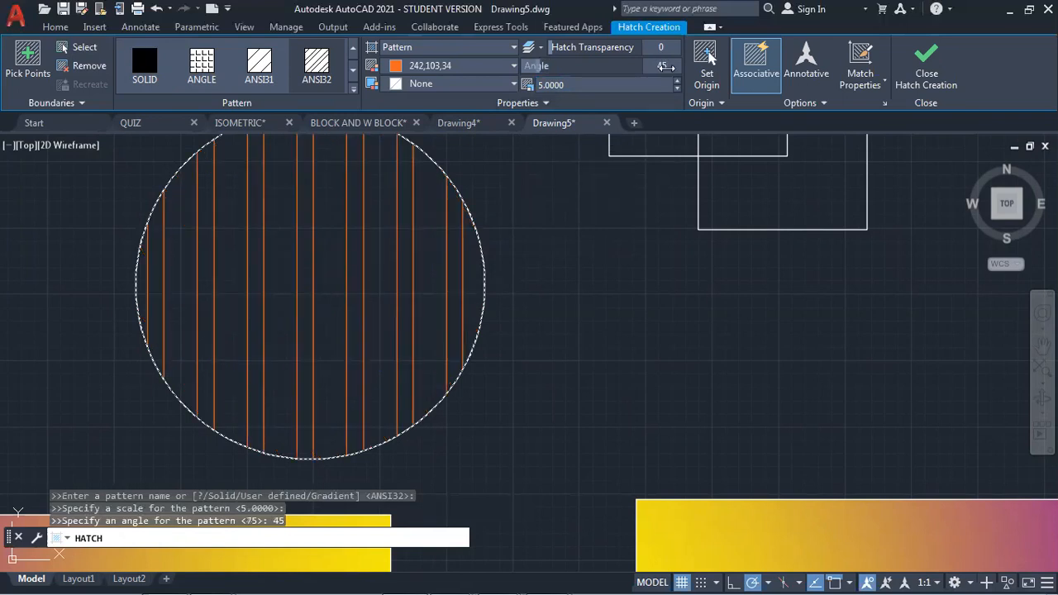
pyautogui.write('0')
pyautogui.press('Return')
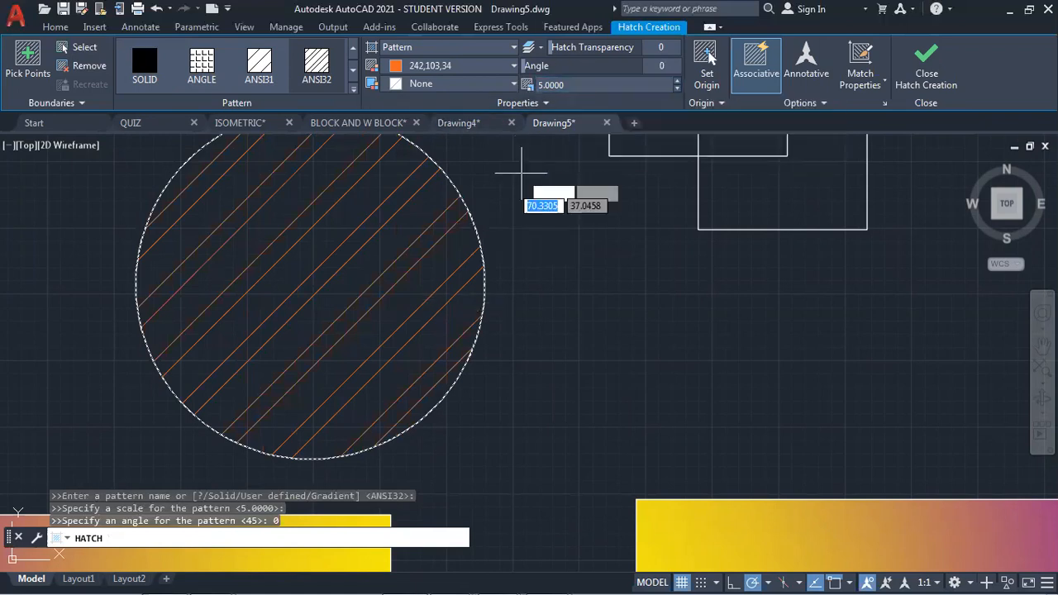
# - Add the lower three overlapping rectangles to the ANSI32 hatch at scale 5 and finish the hatch
pyautogui.scroll(-4, 608, 281)
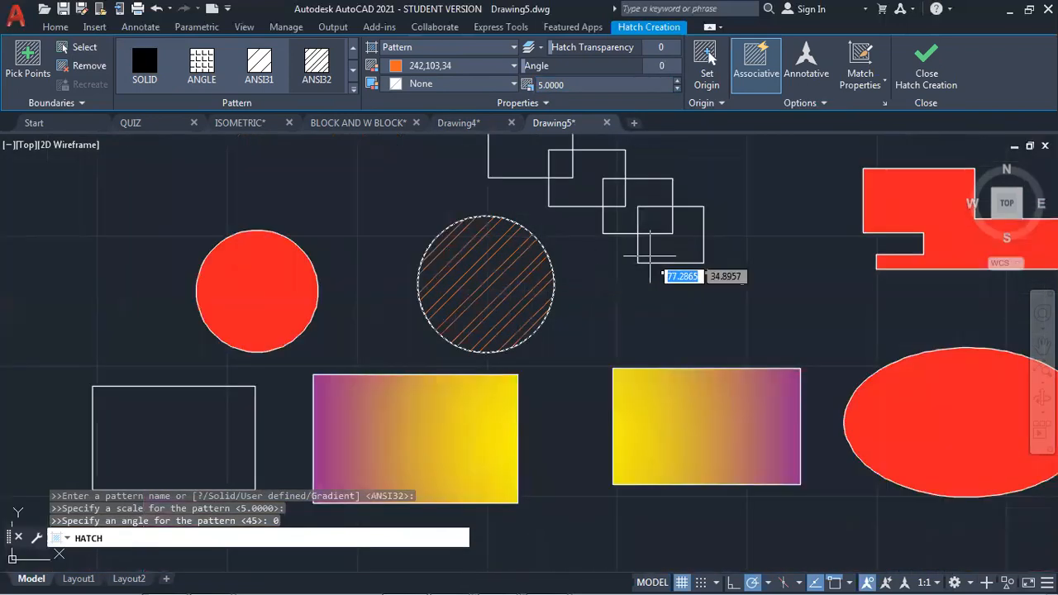
pyautogui.click(636, 208)
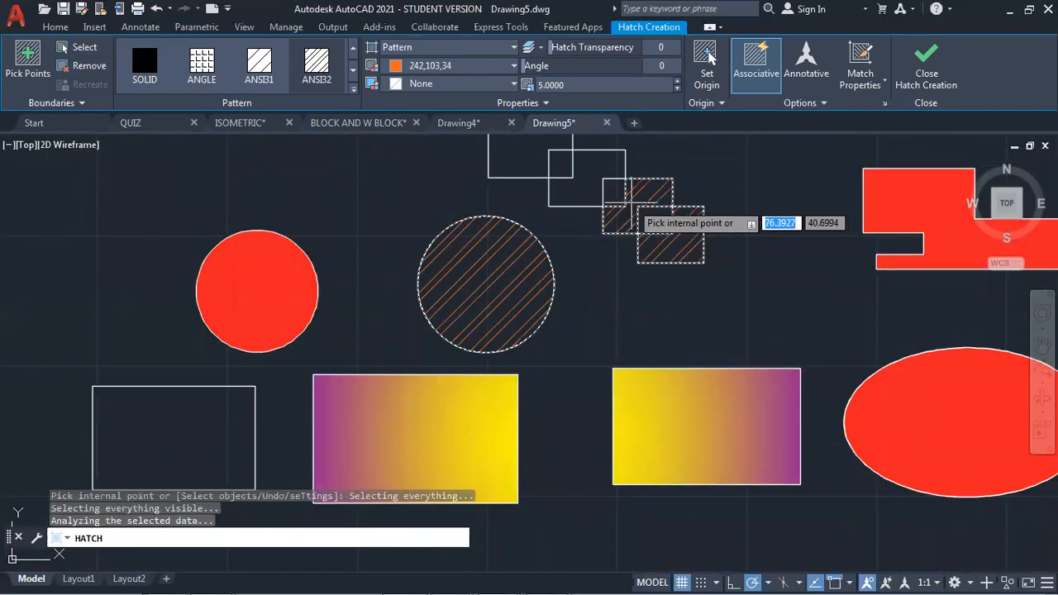
pyautogui.click(594, 169)
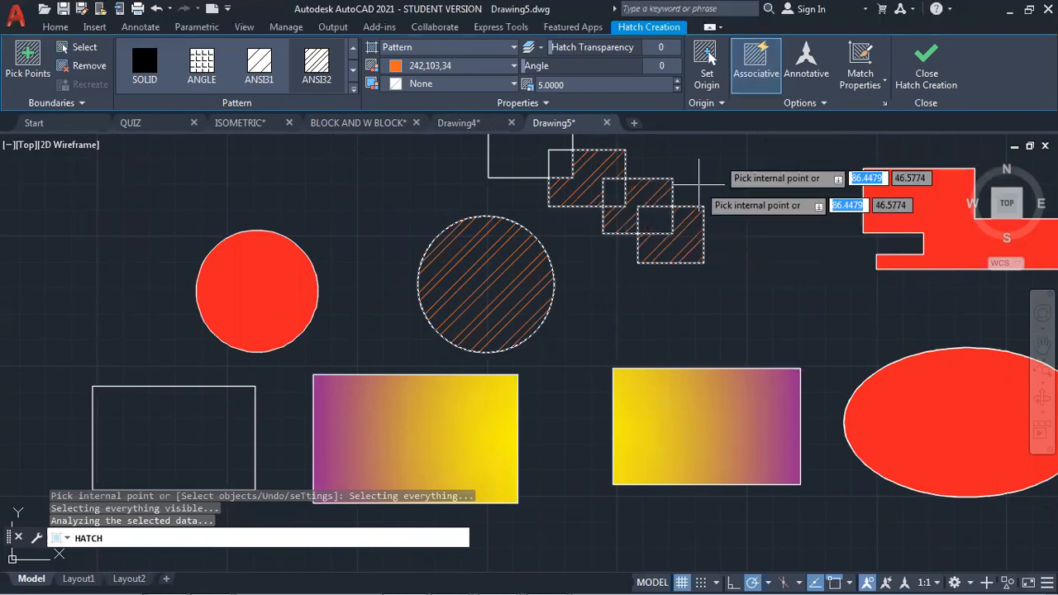
pyautogui.click(933, 87)
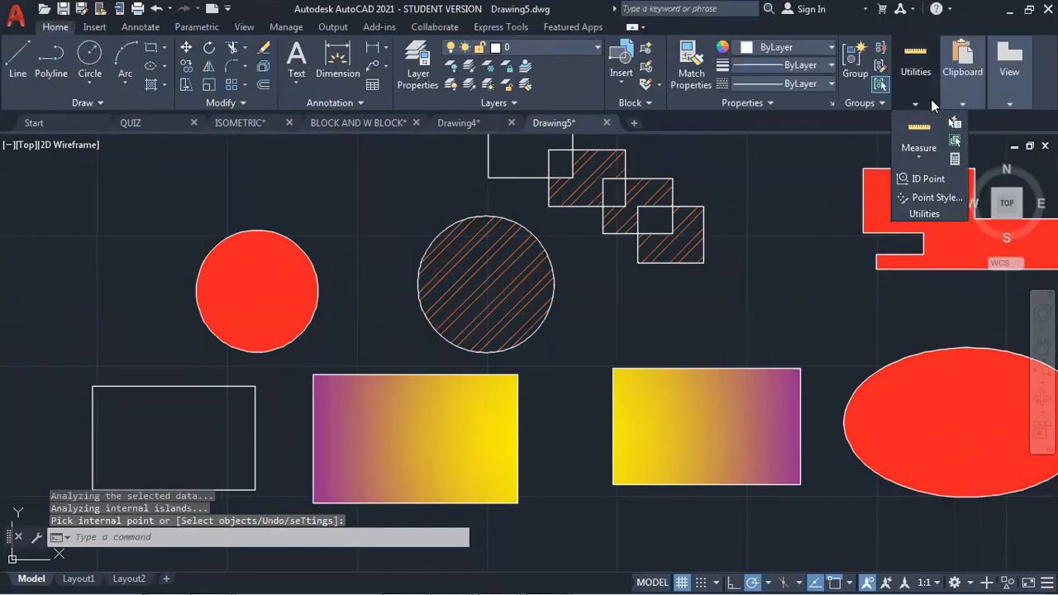
# - Turn off associativity for the pattern hatch covering the circle and the overlapping rectangles
pyautogui.click(515, 286)
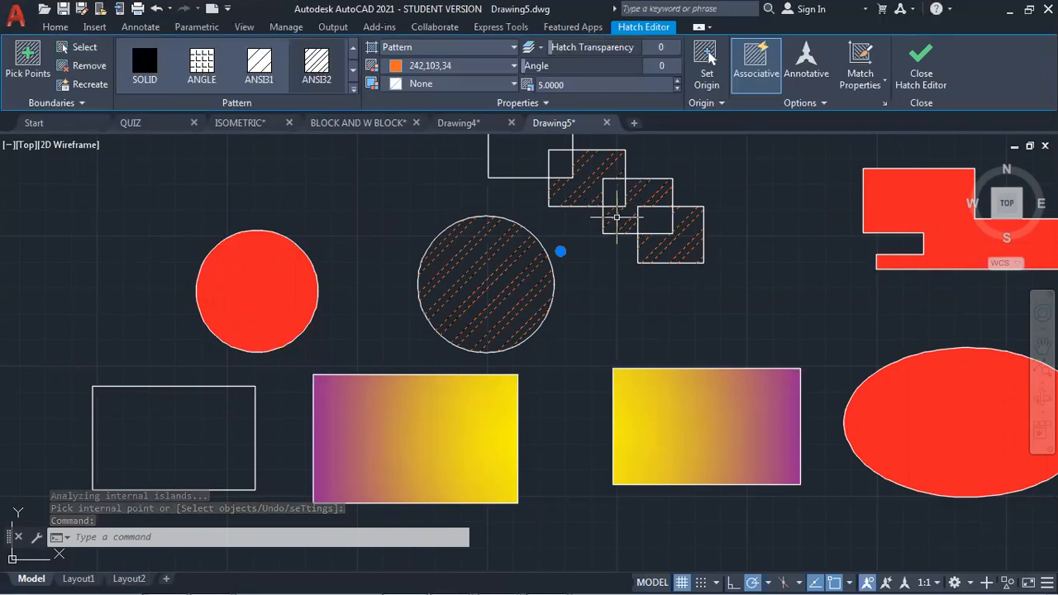
pyautogui.click(747, 80)
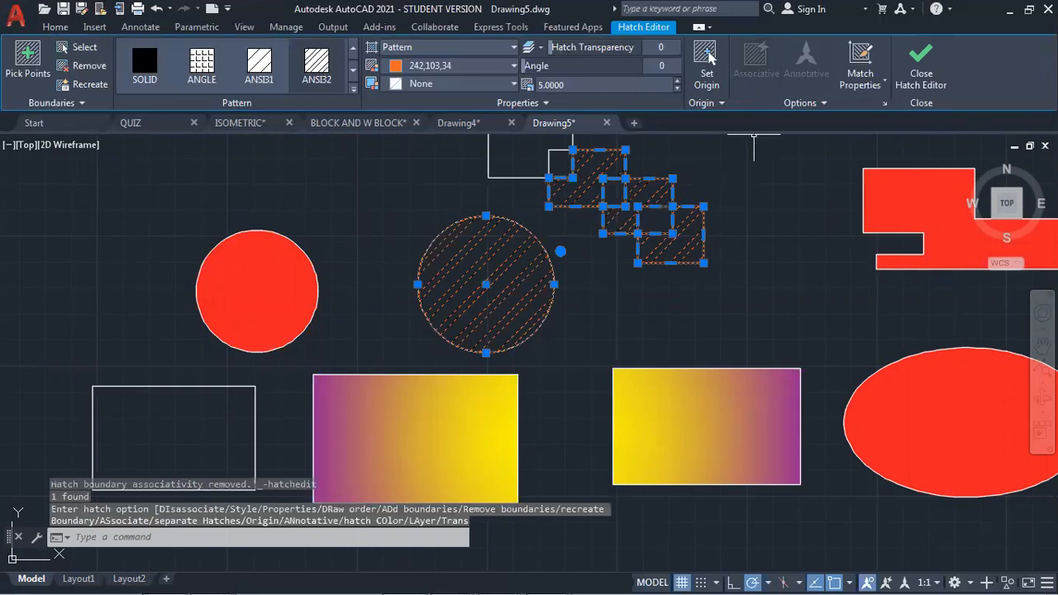
pyautogui.click(906, 80)
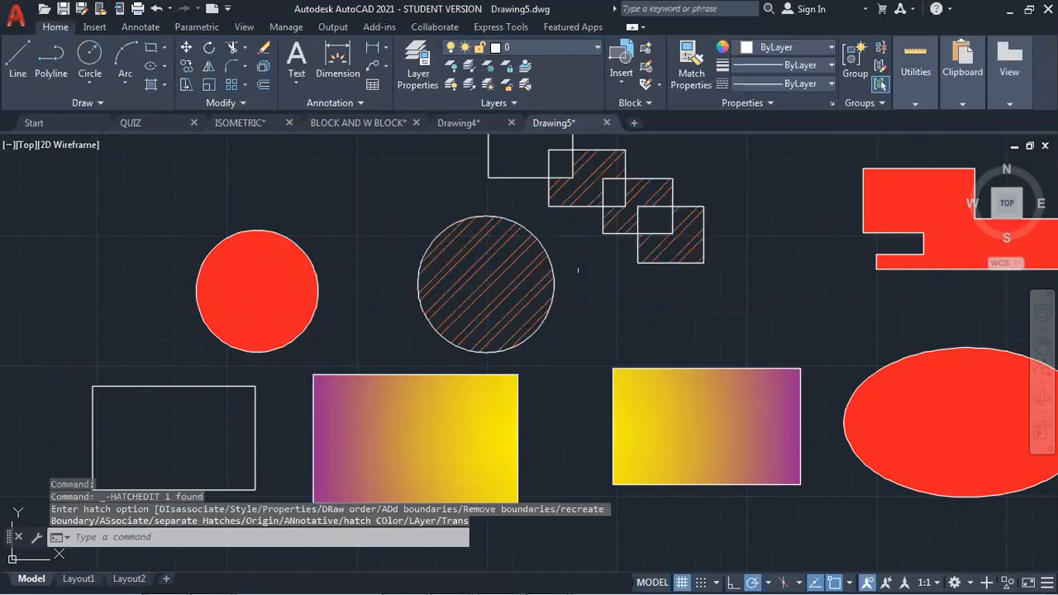
# - Try deleting the pattern hatch of the circle and overlapping rectangles, and undo the deletion
pyautogui.click(540, 261)
pyautogui.click(508, 256)
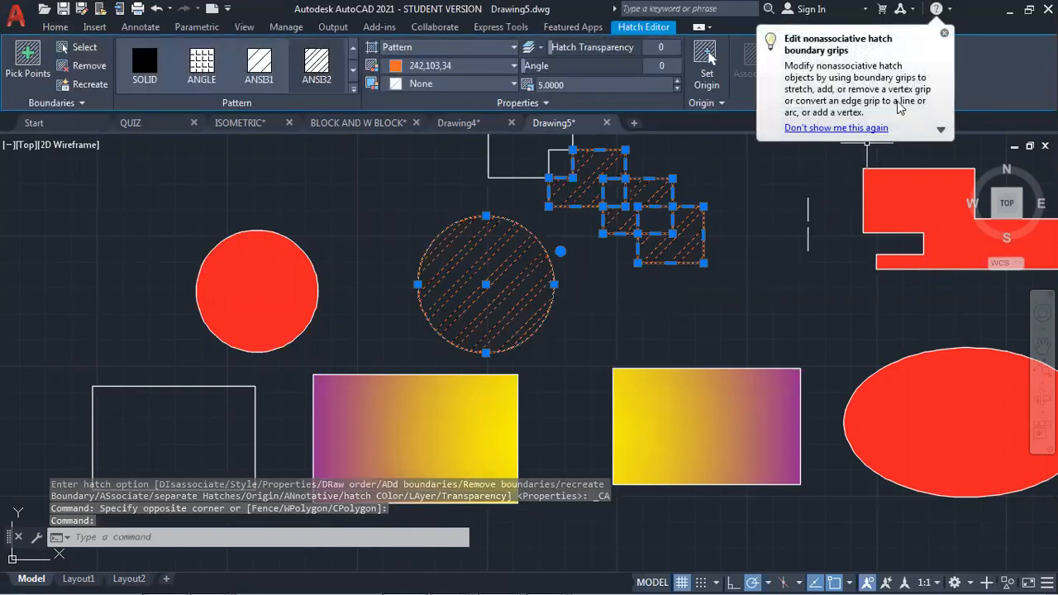
pyautogui.click(946, 35)
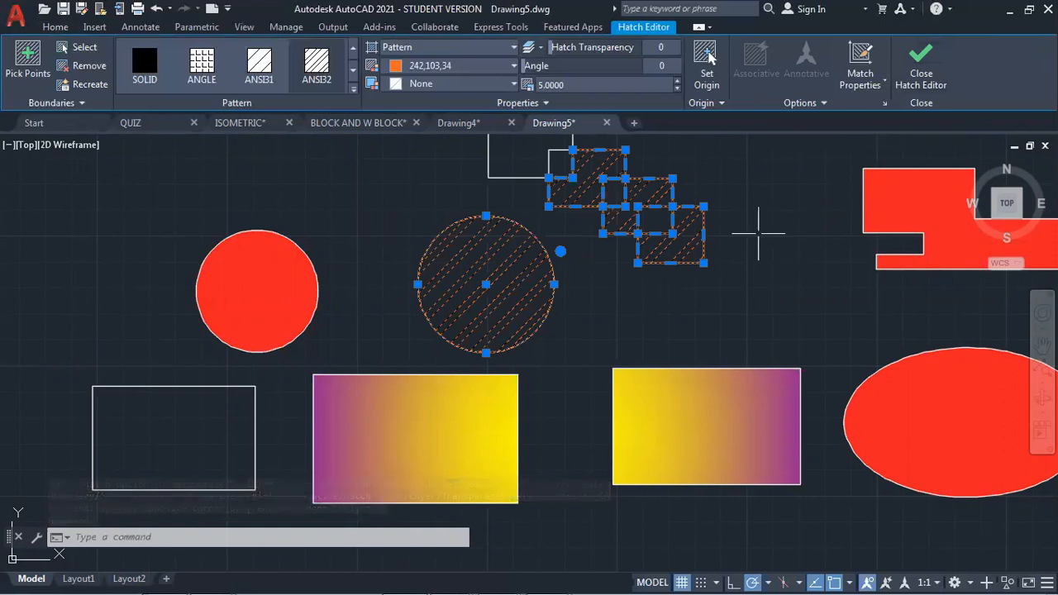
pyautogui.press('Delete')
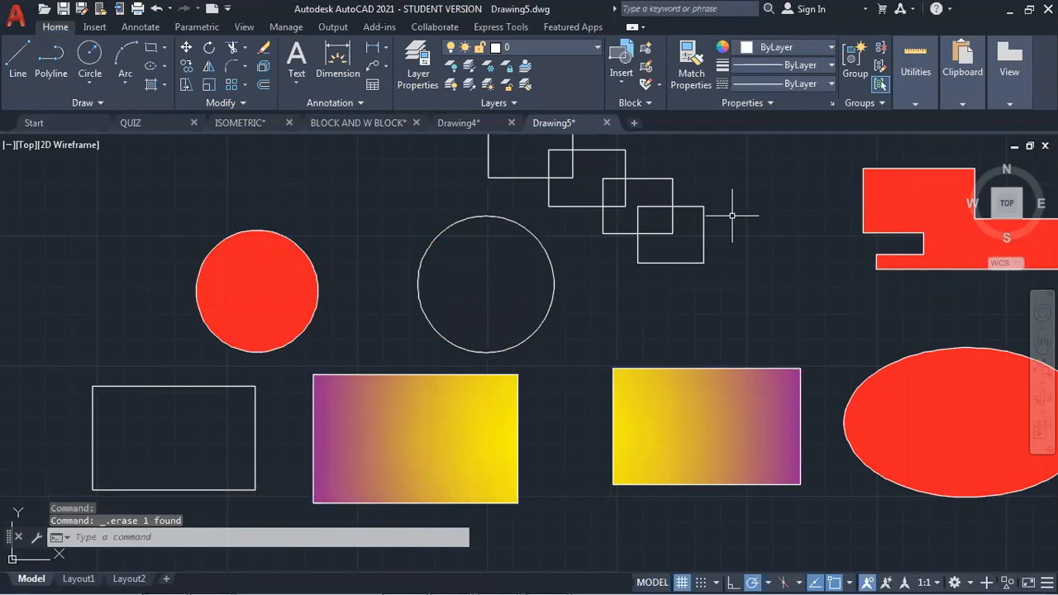
pyautogui.hotkey('ctrl', 'z')
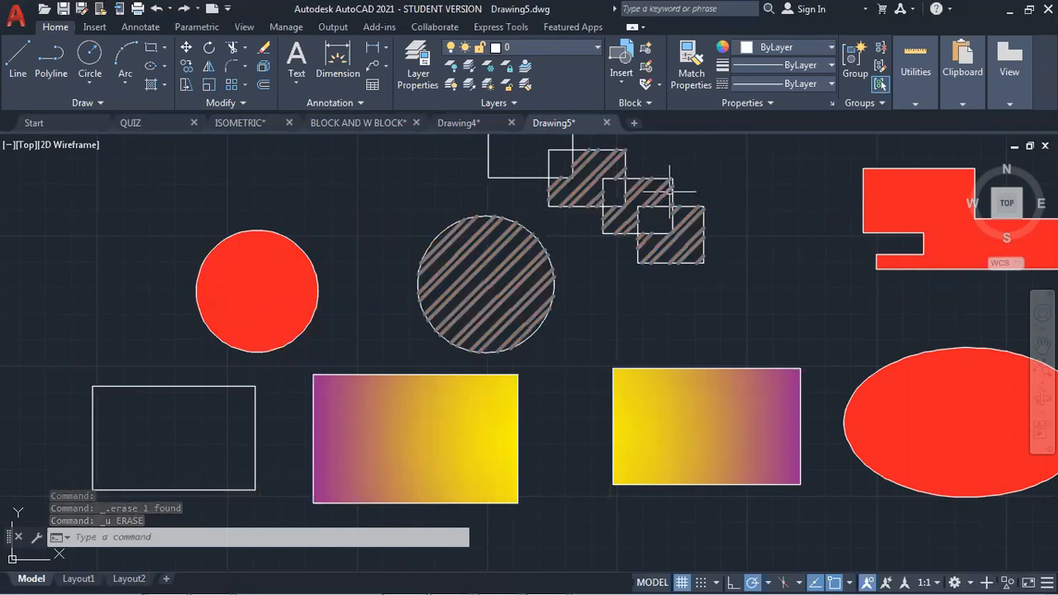
# - Examine the hatch and gradient settings of the orange pattern hatch with HATCHEDIT, without changing them
pyautogui.write('H')
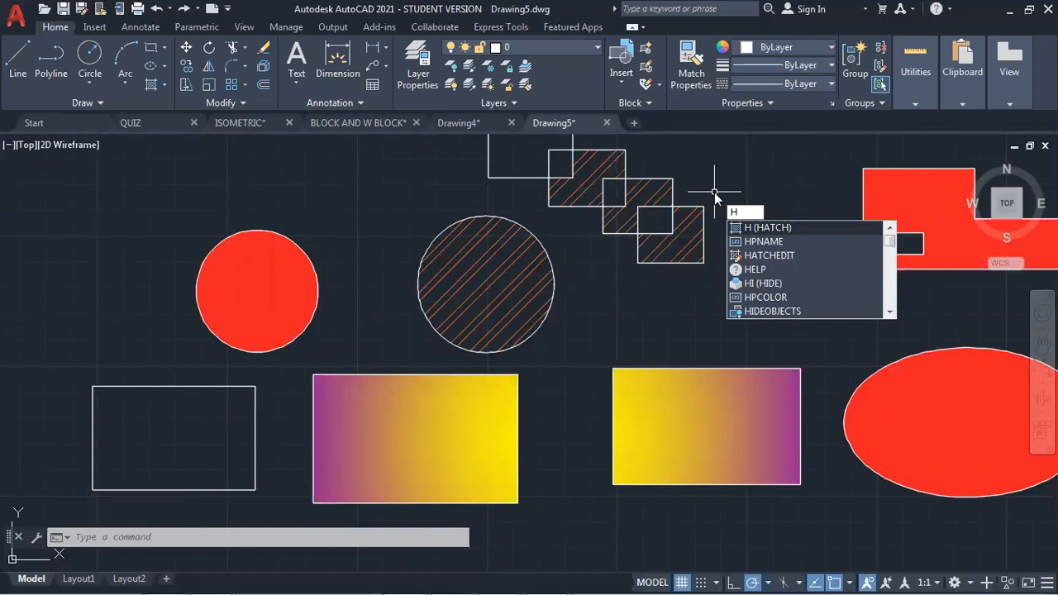
pyautogui.write('E')
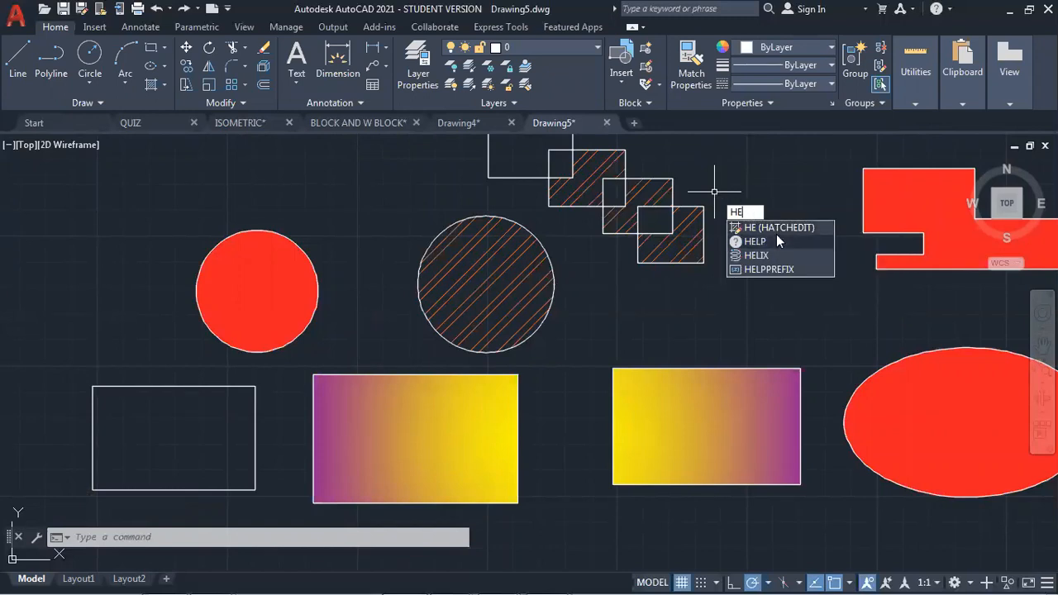
pyautogui.press('Return')
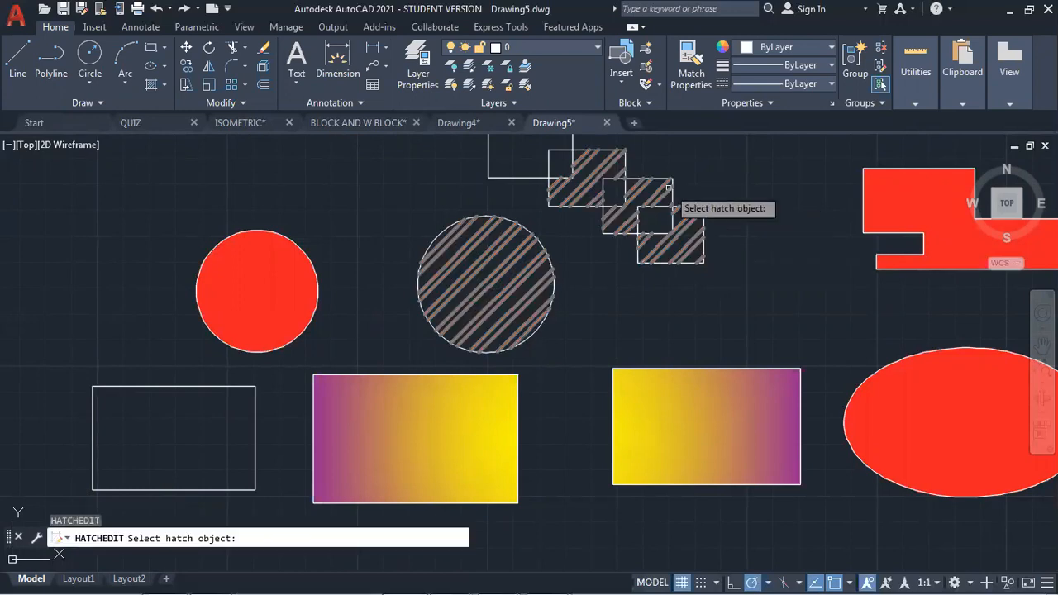
pyautogui.click(672, 198)
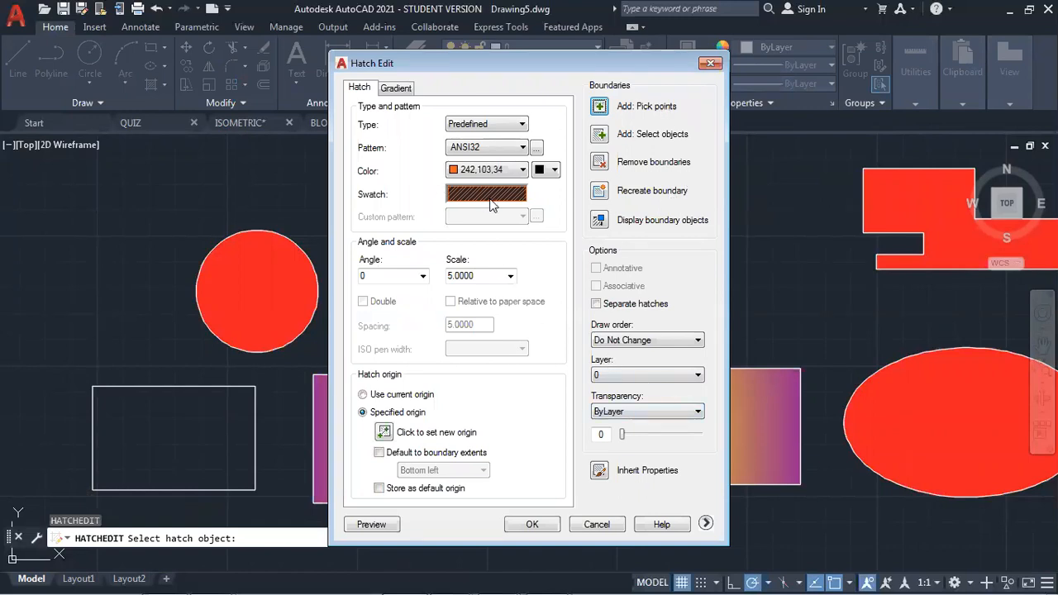
pyautogui.click(394, 91)
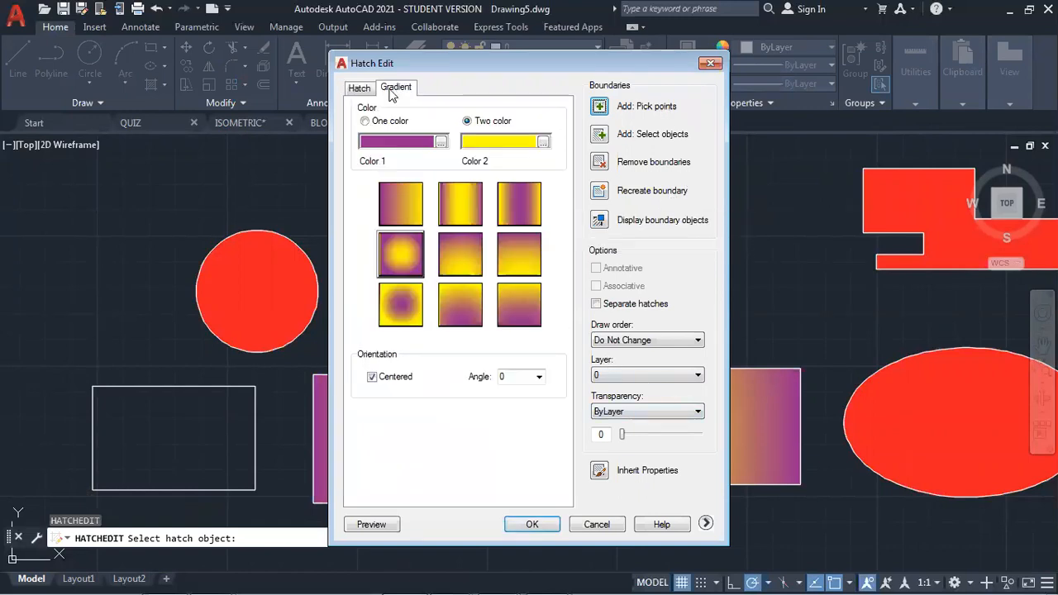
pyautogui.click(359, 88)
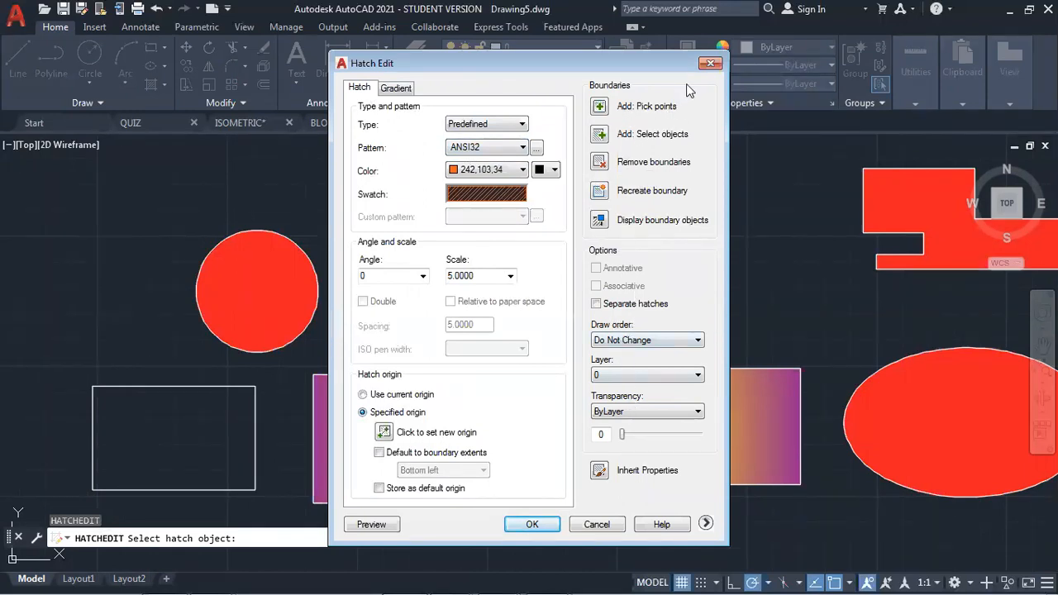
pyautogui.click(710, 64)
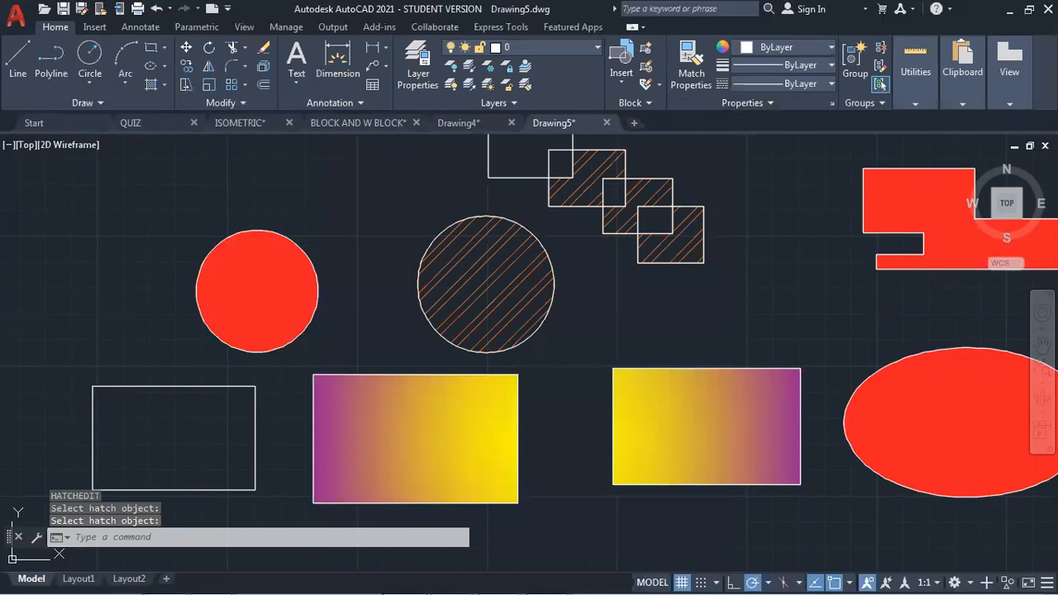
pyautogui.click(423, 405)
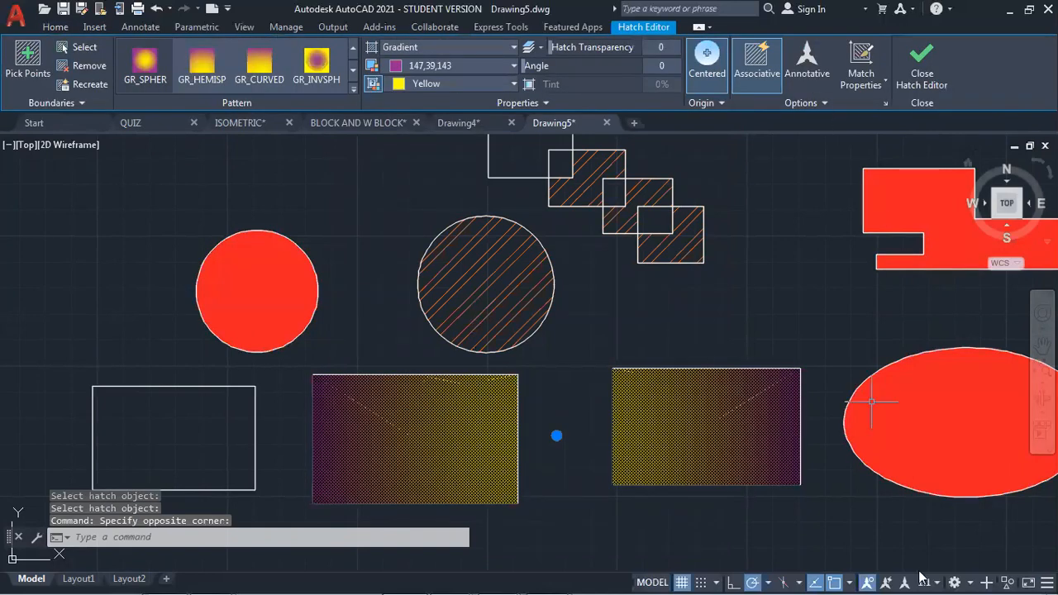
pyautogui.moveTo(948, 577)
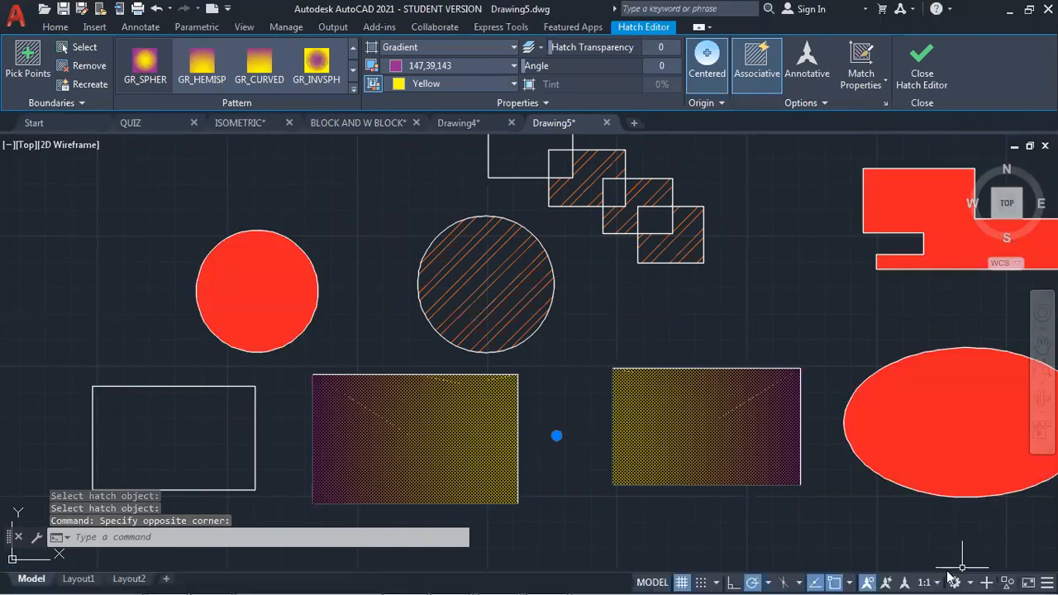
pyautogui.press('Escape')
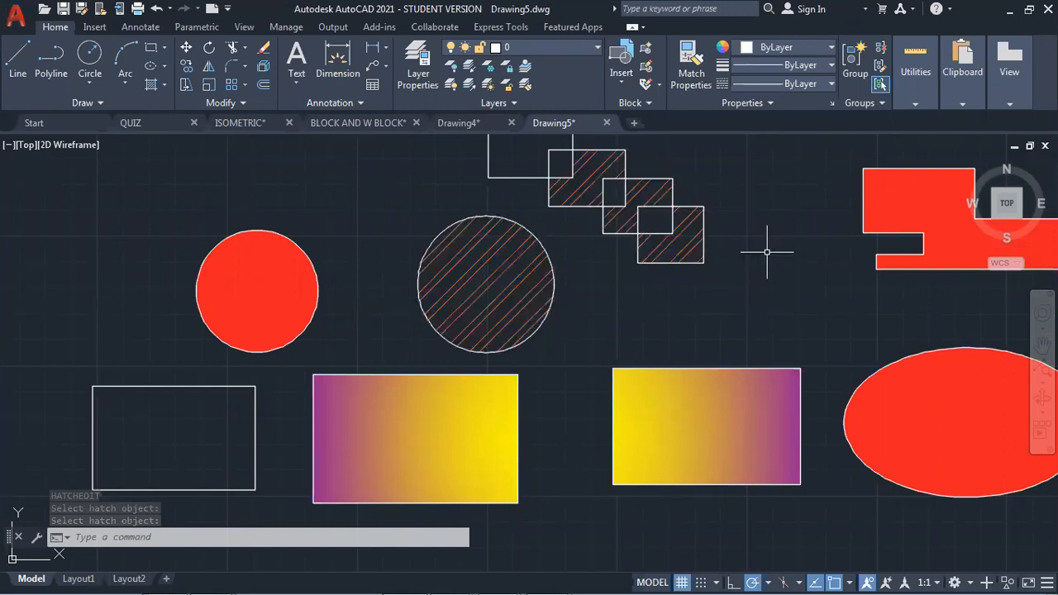
# - Use HATCHEDIT to enable the Annotative option for the orange pattern hatch on the circle and rectangles
pyautogui.write('he')
pyautogui.press('Return')
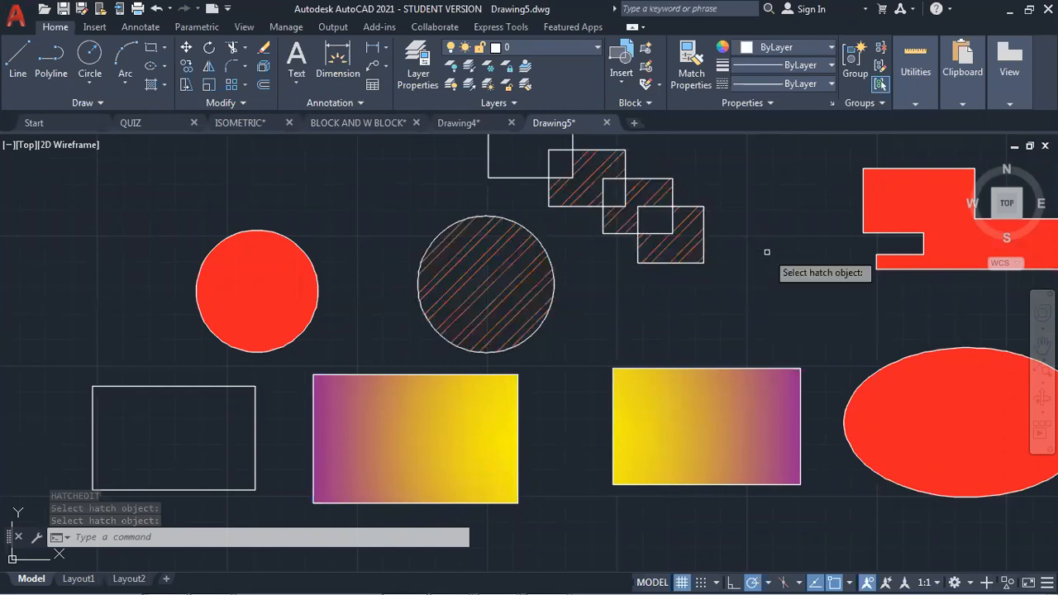
pyautogui.click(693, 241)
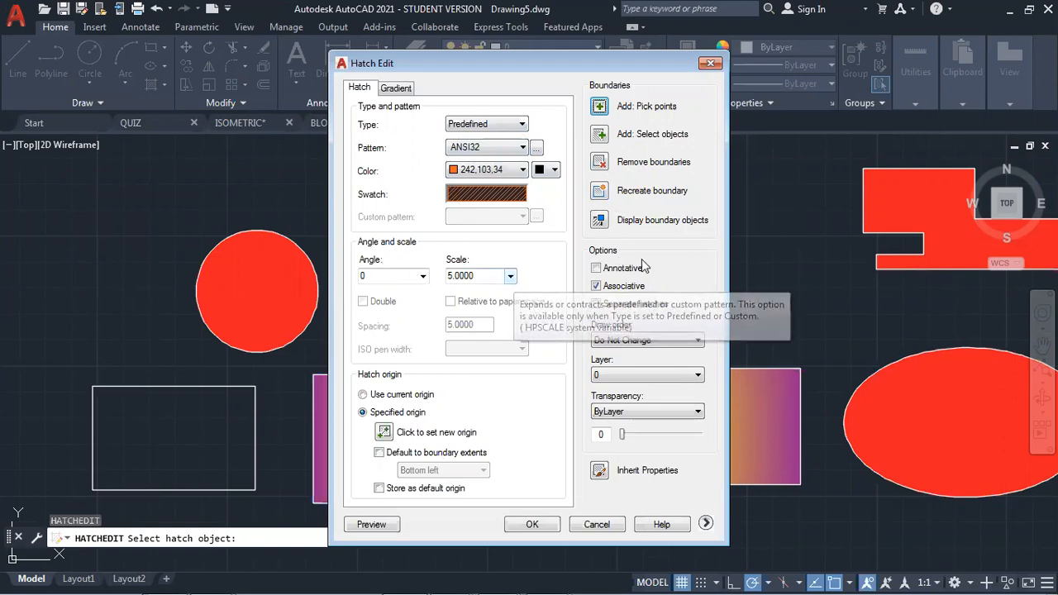
pyautogui.click(596, 268)
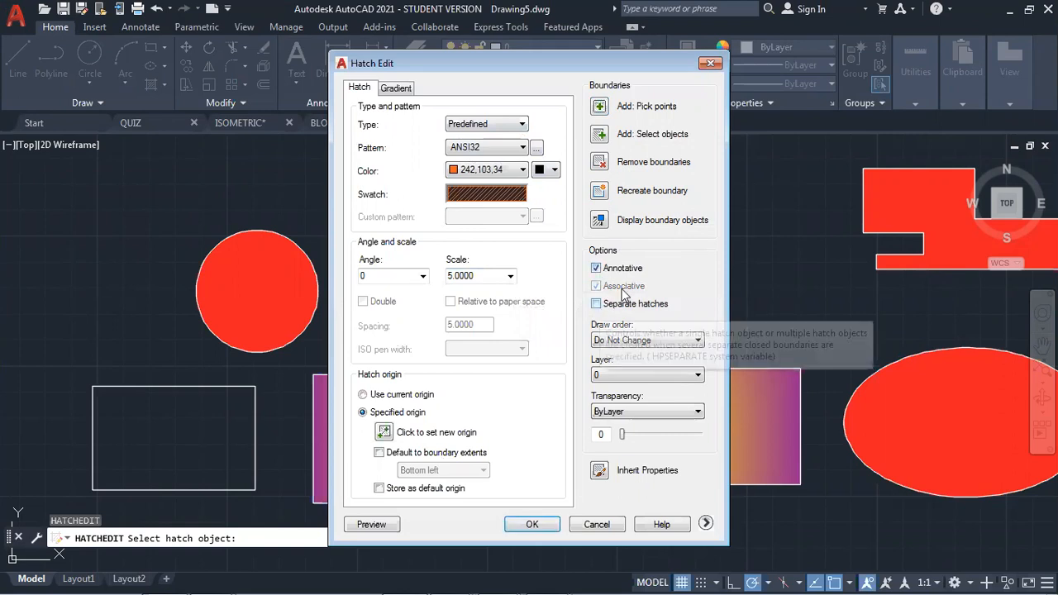
pyautogui.moveTo(831, 577)
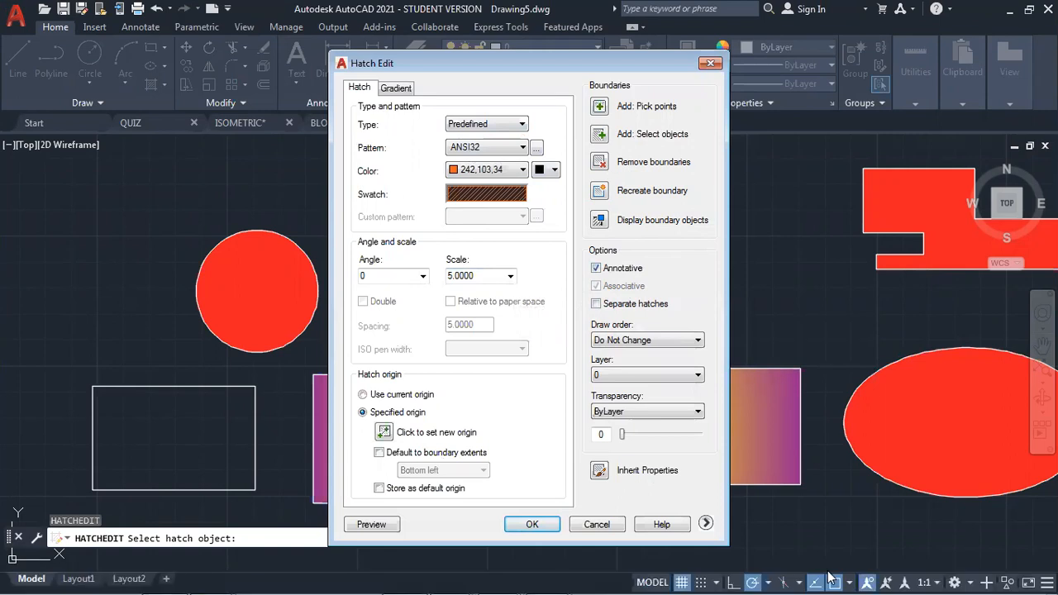
pyautogui.click(541, 522)
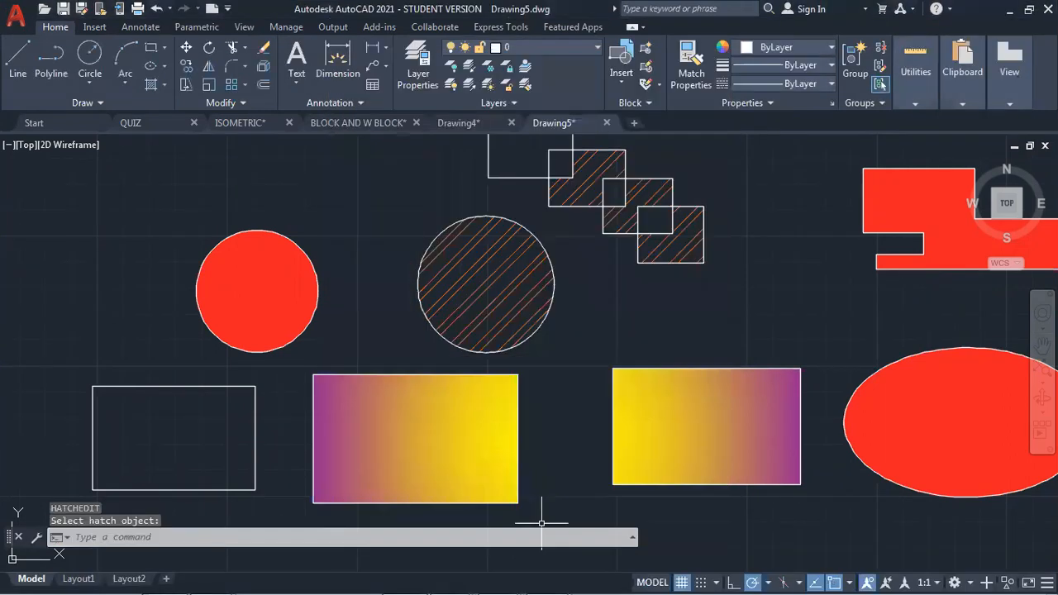
# - Delete the pattern hatch inside the overlapping rectangle second from the lower end of the chain
pyautogui.click(612, 213)
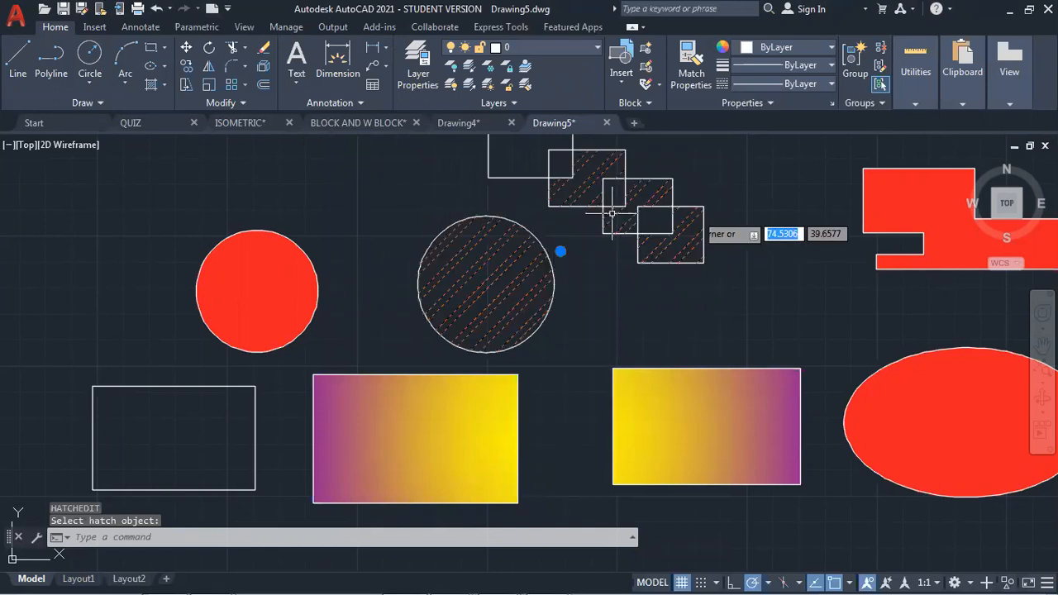
pyautogui.click(612, 214)
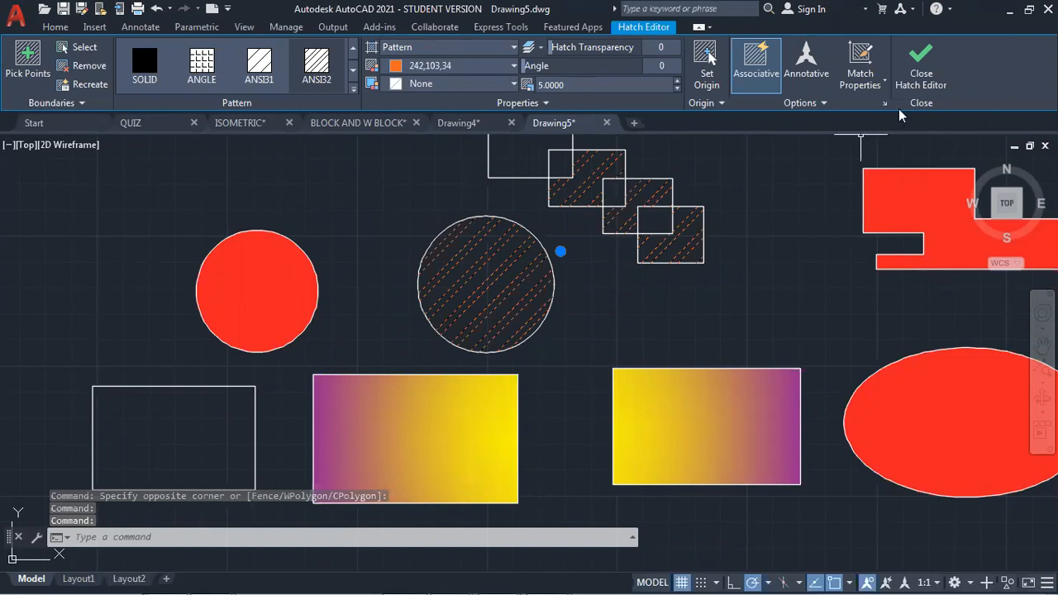
pyautogui.press('Escape')
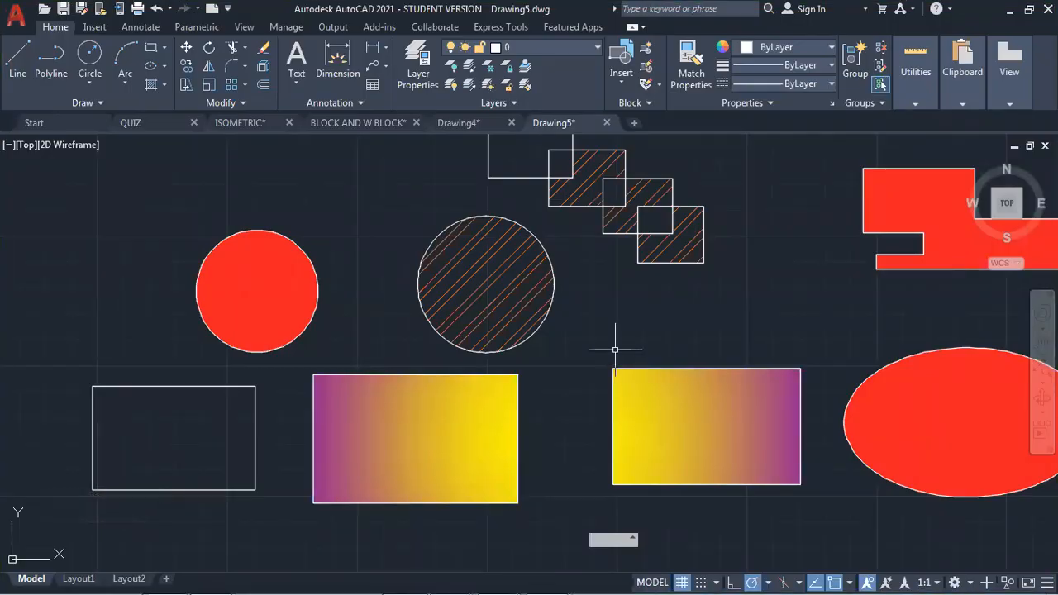
pyautogui.click(624, 218)
pyautogui.press('Delete')
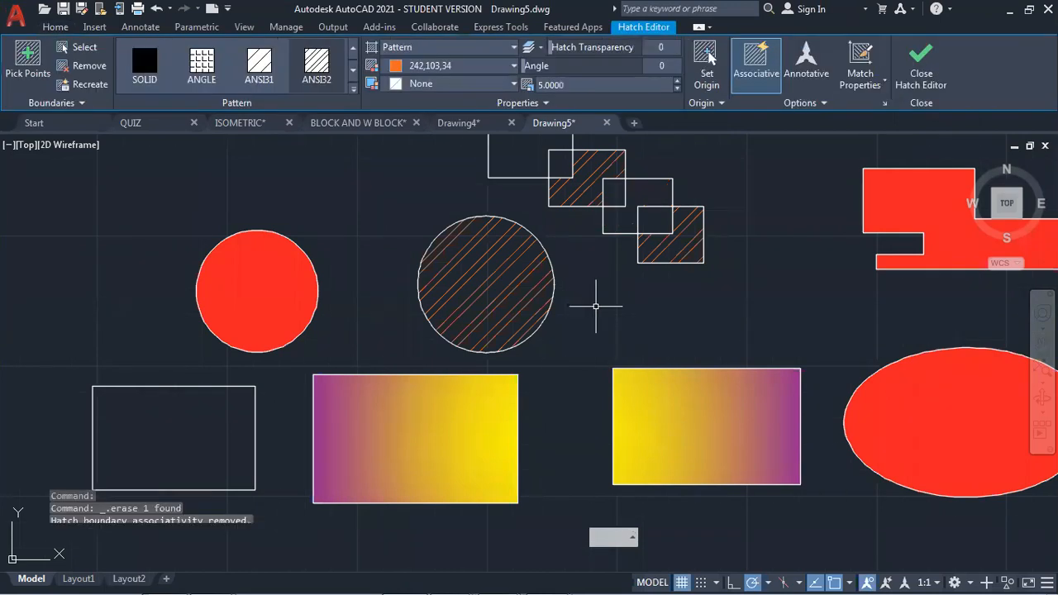
# - Undo the deletion of the rectangle's pattern hatch and the preceding HATCHEDIT change
pyautogui.hotkey('ctrl', 'z')
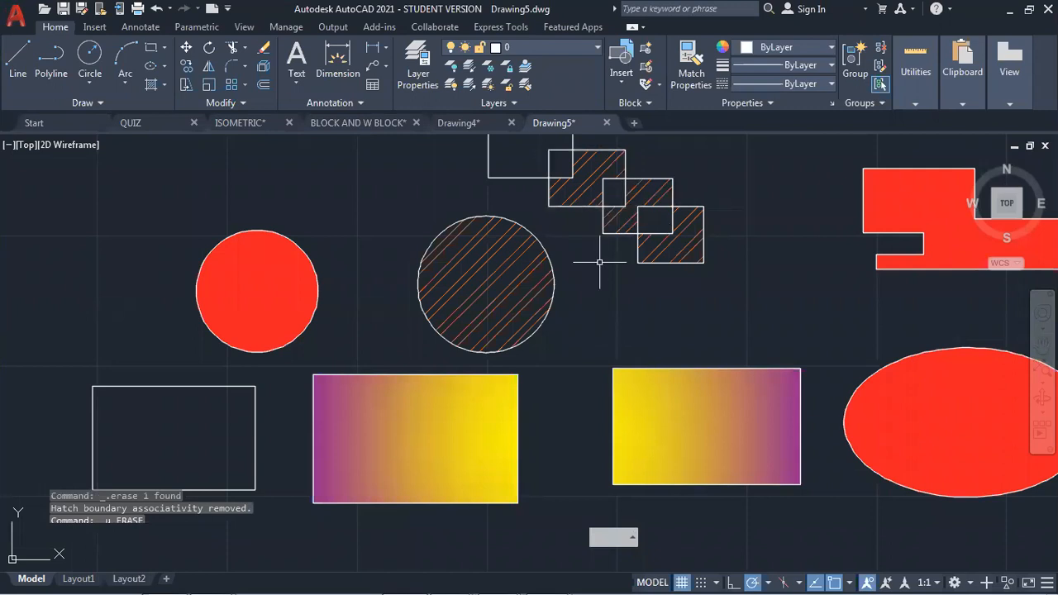
pyautogui.hotkey('ctrl', 'z')
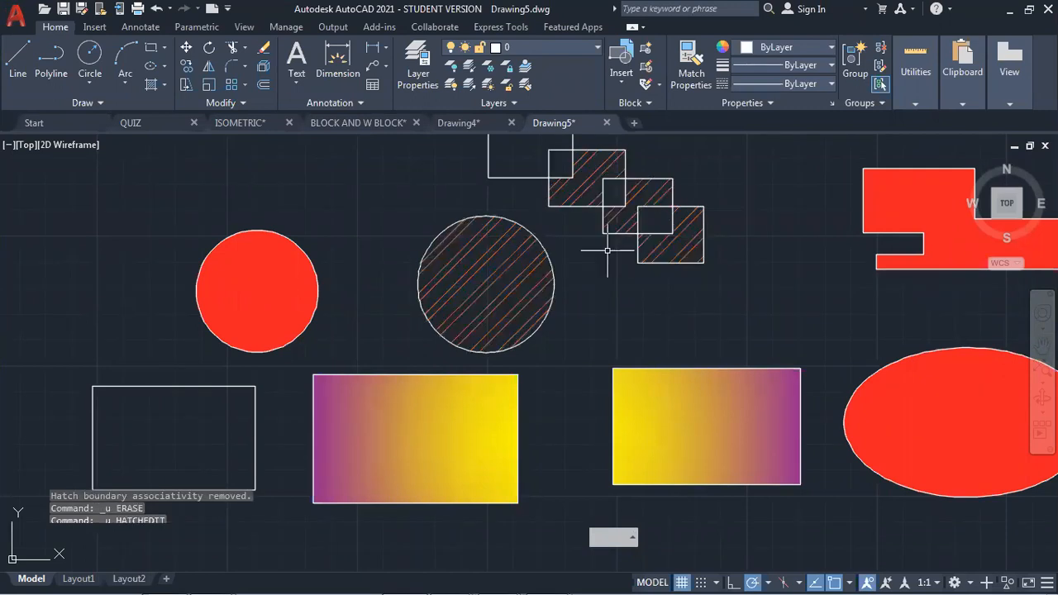
pyautogui.write('he')
pyautogui.press('Return')
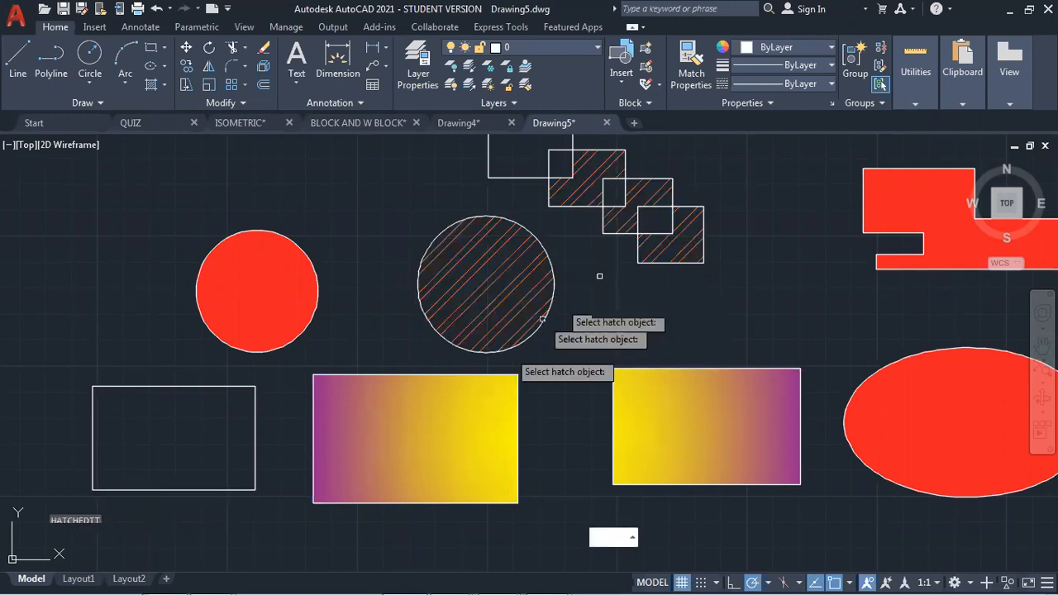
pyautogui.press('Escape')
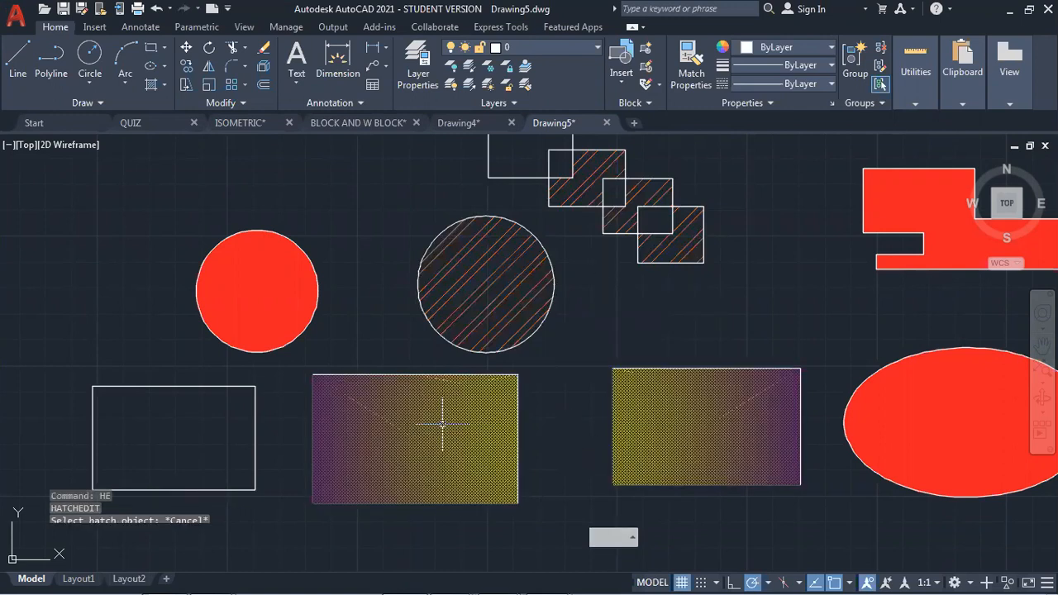
# - Try deleting the gradient hatch shared by the two rectangles, and undo the deletion
pyautogui.click(443, 424)
pyautogui.press('Delete')
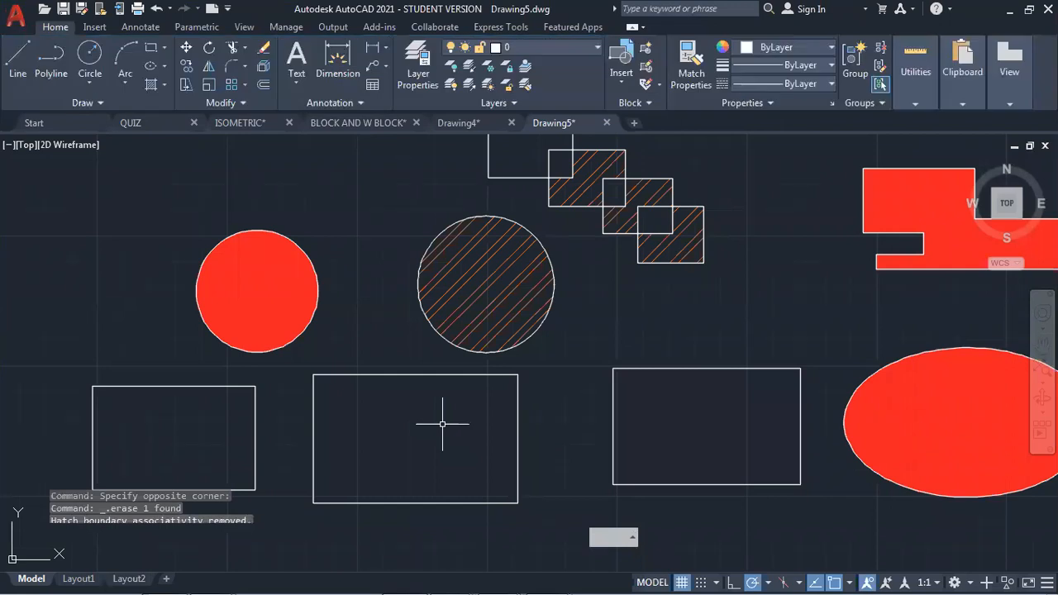
pyautogui.hotkey('ctrl', 'z')
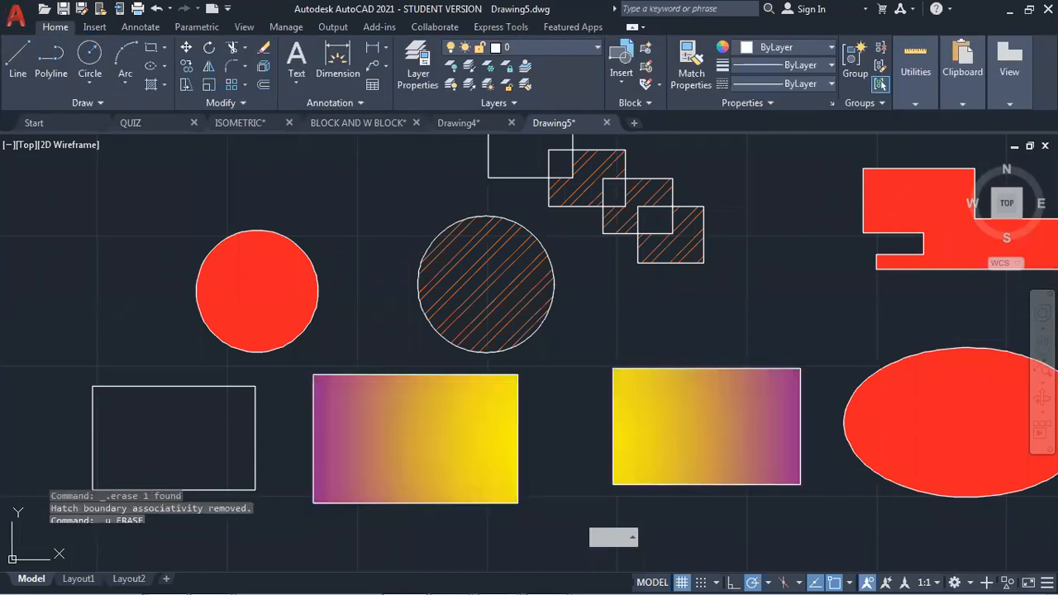
# - Use HATCHEDIT to make the two rectangles' gradient fills separate and non-associative, and delete the fill of the rectangle beside the ellipse
pyautogui.write('he')
pyautogui.press('Return')
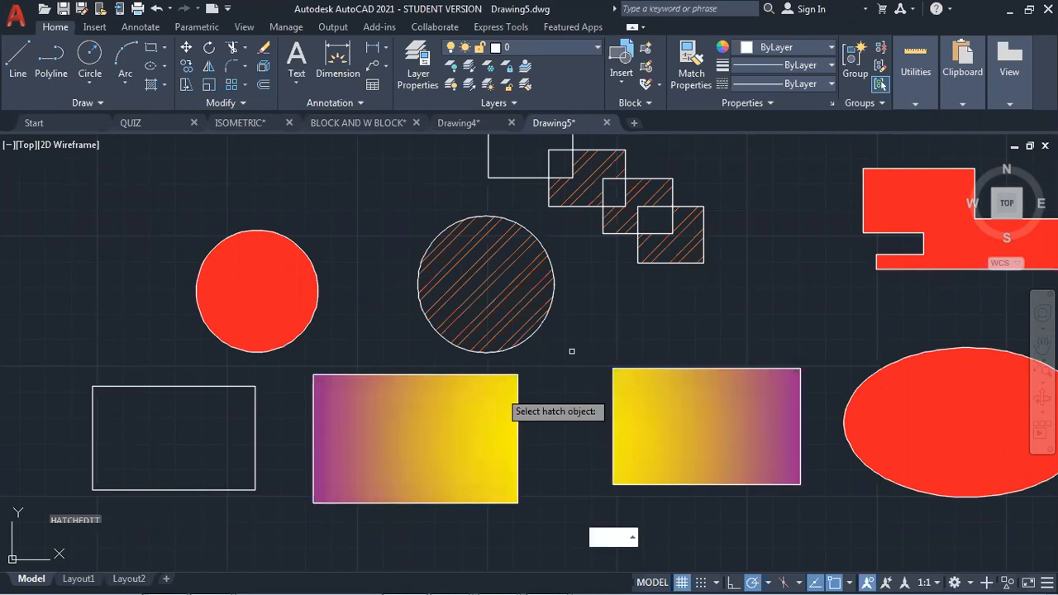
pyautogui.click(503, 399)
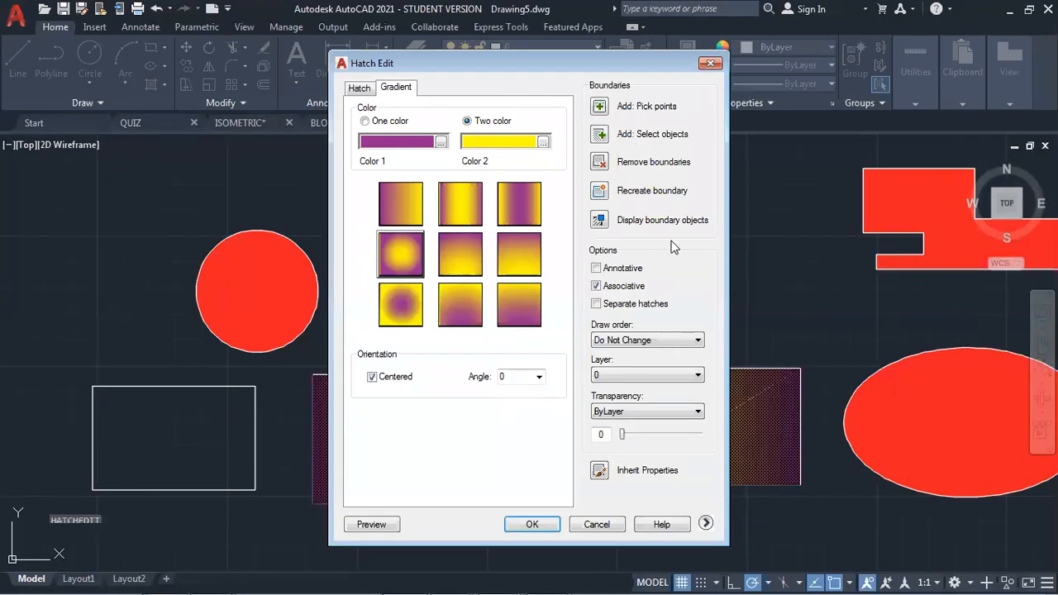
pyautogui.click(596, 304)
pyautogui.click(596, 286)
pyautogui.click(546, 525)
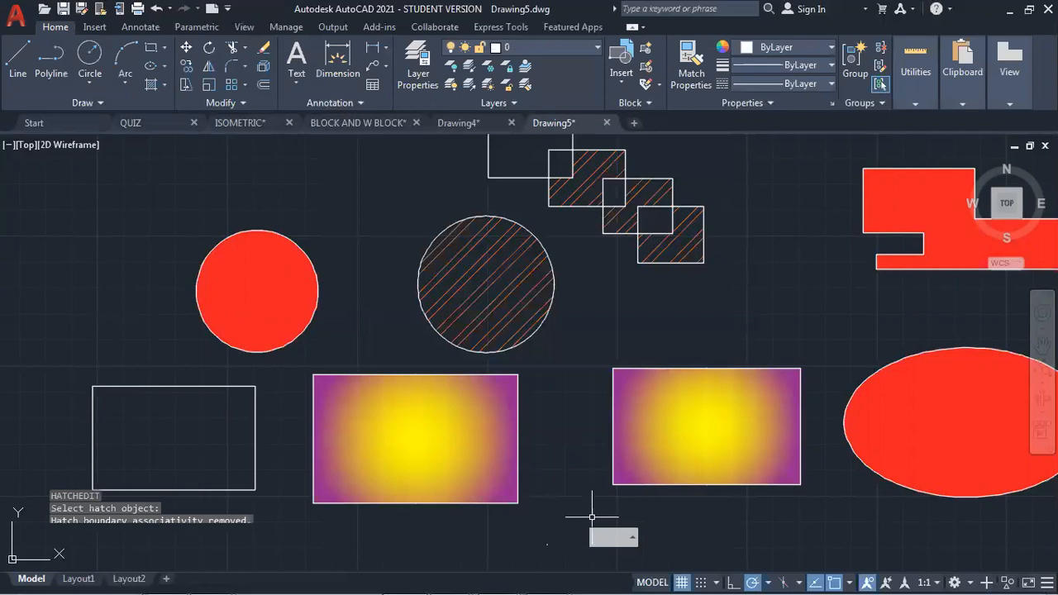
pyautogui.click(683, 423)
pyautogui.press('Delete')
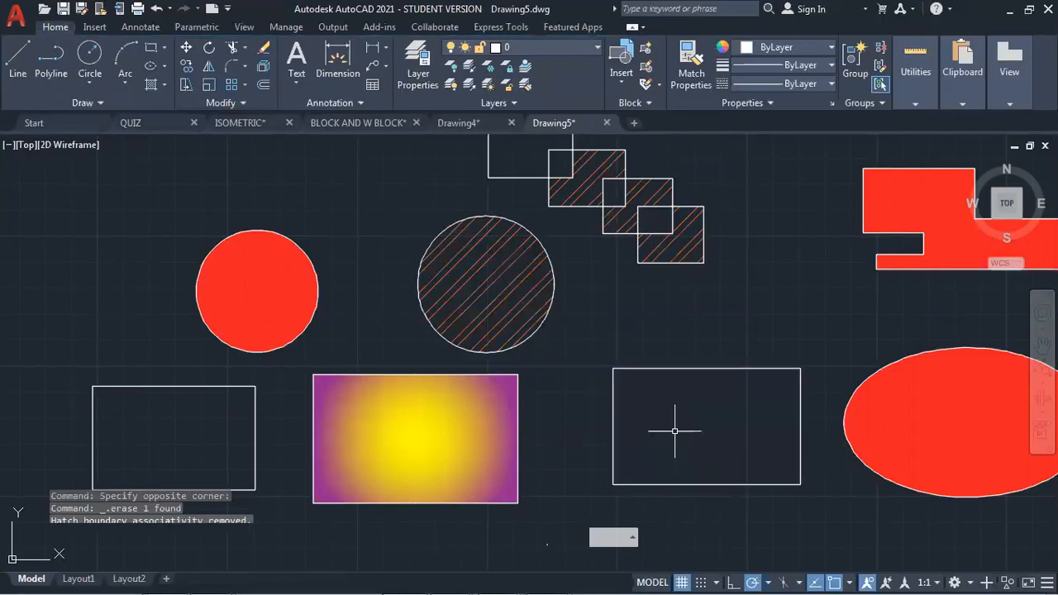
# - Use HATCHEDIT to make the orange ANSI32 hatches separate and non-associative, and delete the one in the chain's second-lowest rectangle
pyautogui.write('HE')
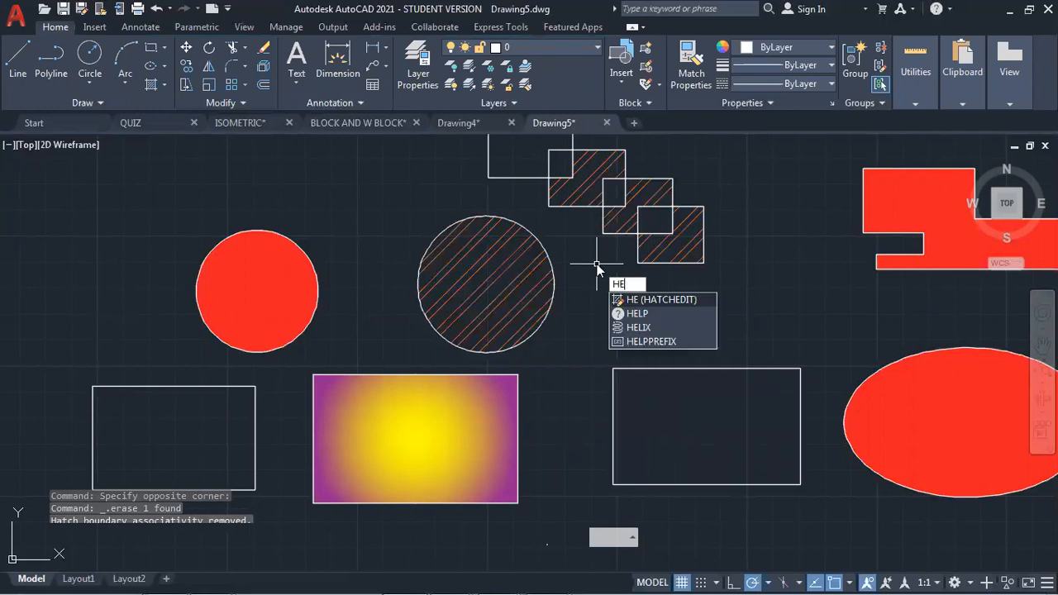
pyautogui.press('Return')
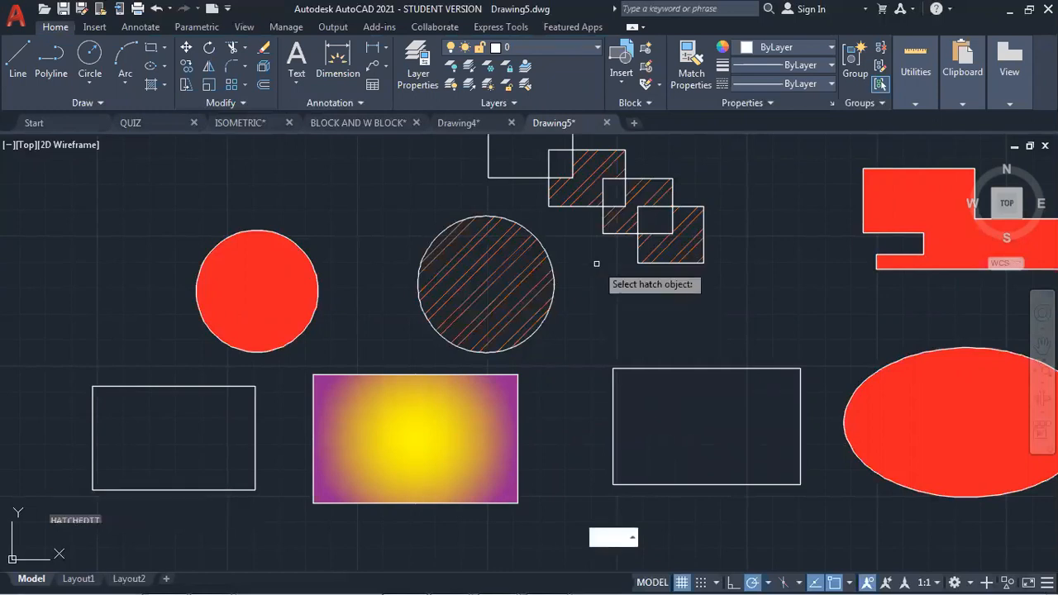
pyautogui.click(619, 225)
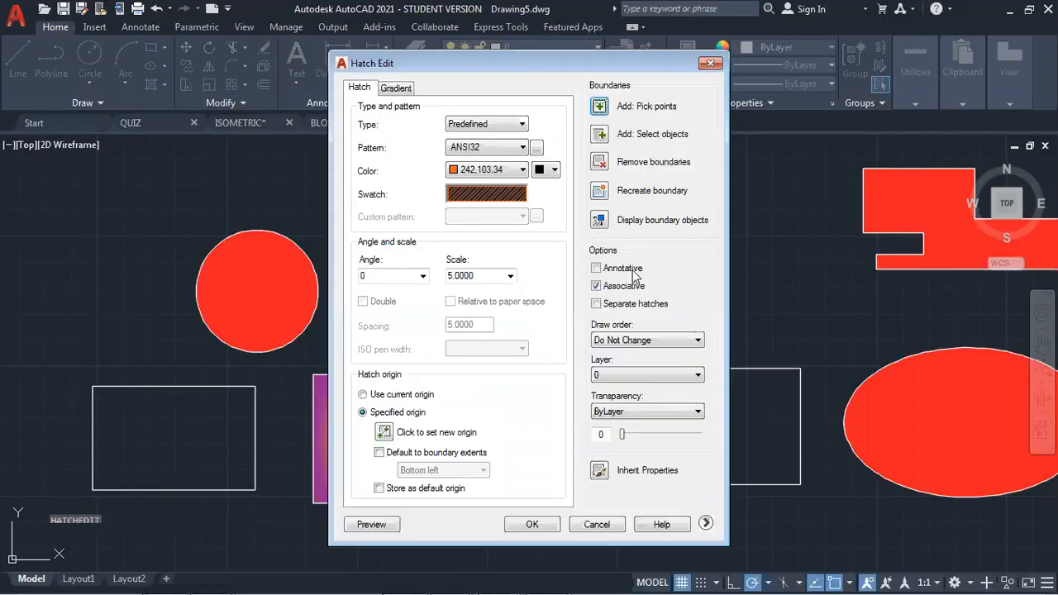
pyautogui.click(597, 286)
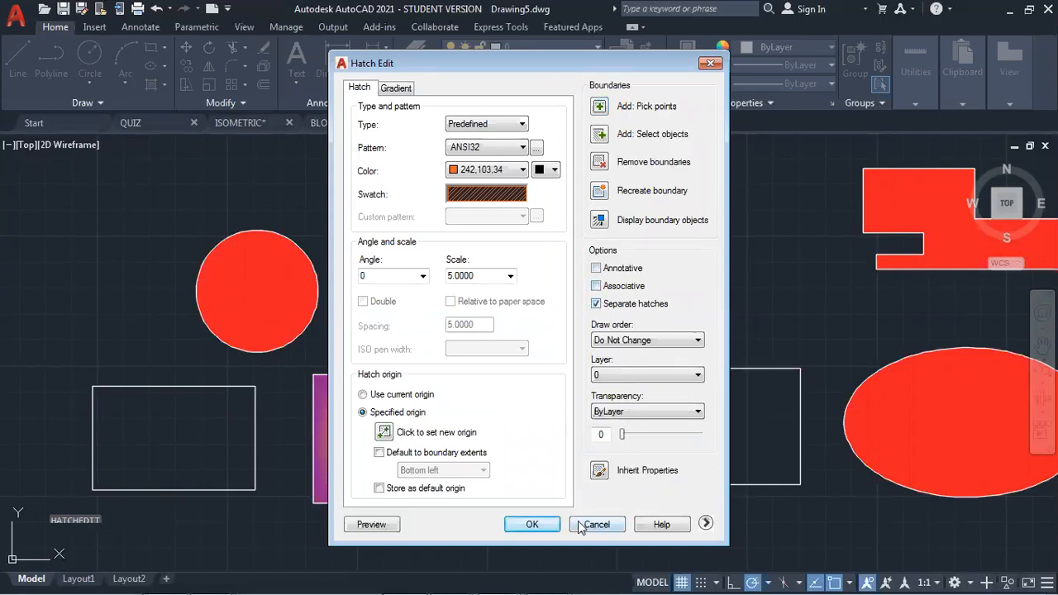
pyautogui.click(533, 525)
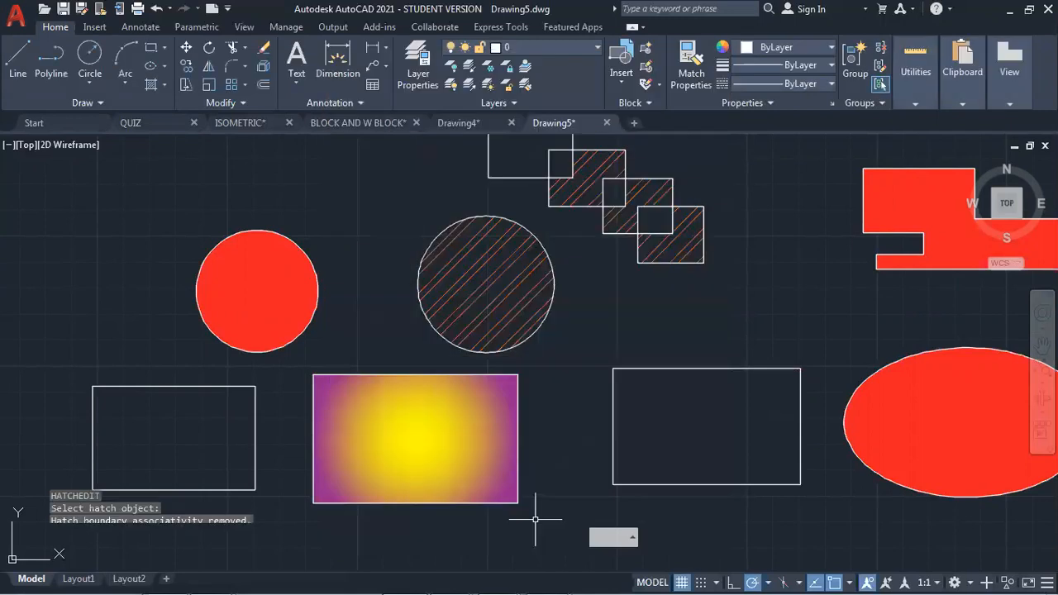
pyautogui.click(609, 208)
pyautogui.press('Delete')
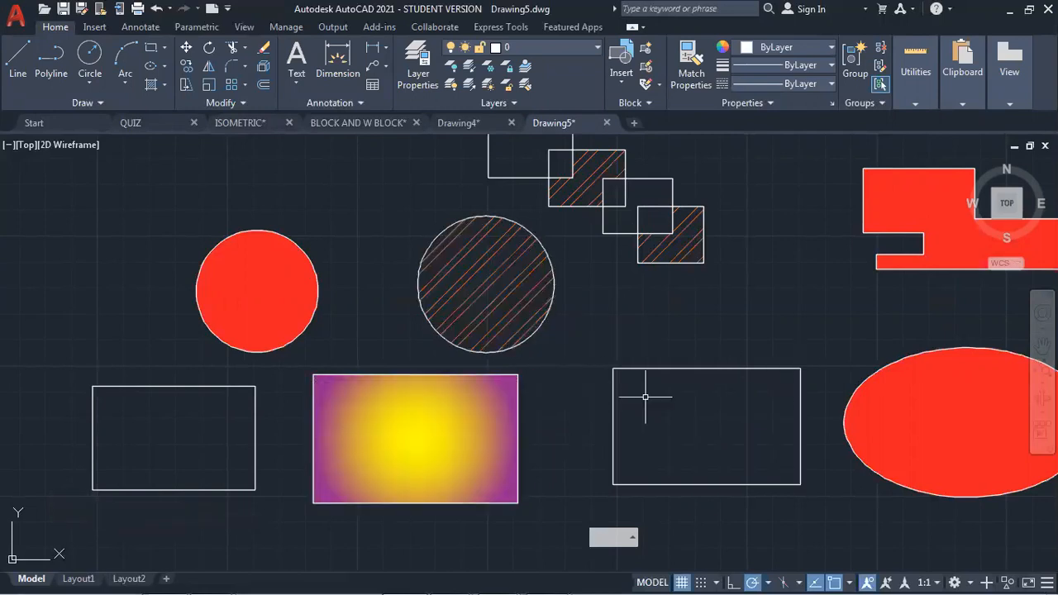
# - Start the Lengthen command and measure the line below the 20.00 dimension
pyautogui.moveTo(746, 420)
pyautogui.mouseDown(button='middle')
pyautogui.moveTo(536, 376)
pyautogui.moveTo(441, 378)
pyautogui.moveTo(347, 404)
pyautogui.mouseUp(button='middle')
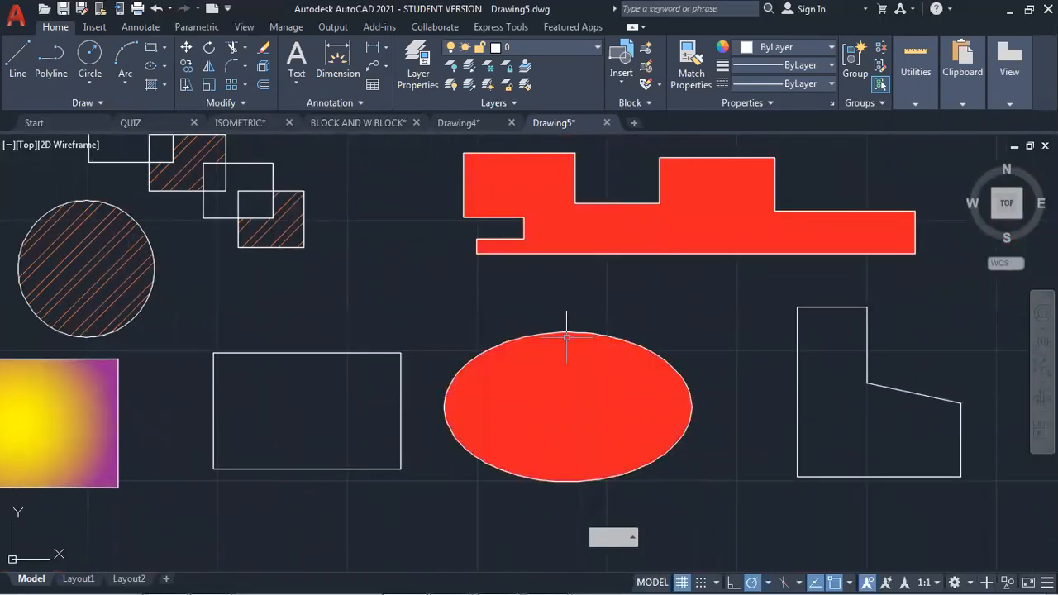
pyautogui.scroll(-2, 673, 359)
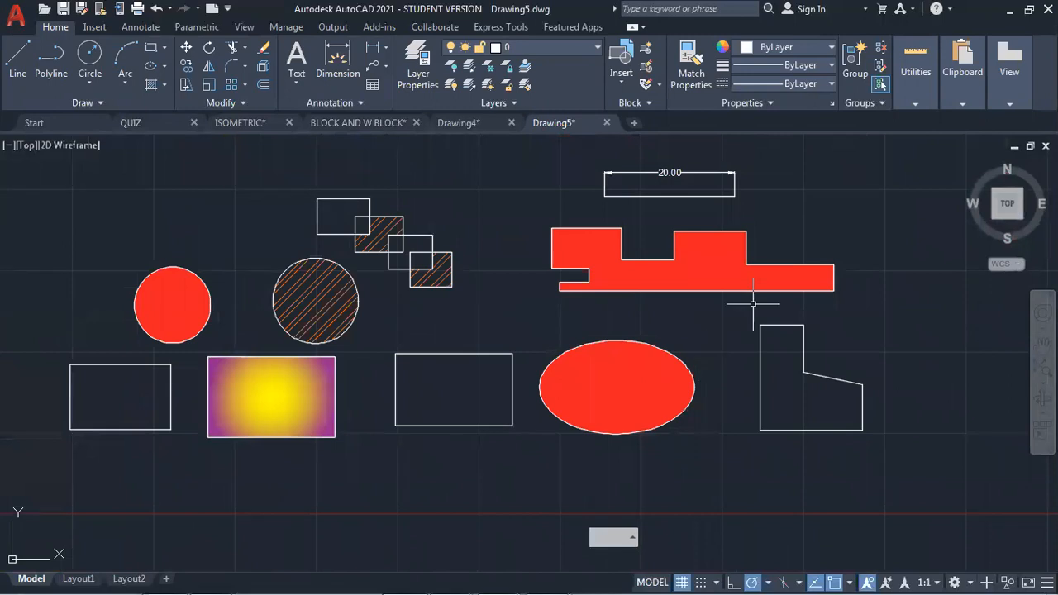
pyautogui.moveTo(753, 304); pyautogui.dragTo(543, 390, button='middle')
pyautogui.scroll(2, 475, 283)
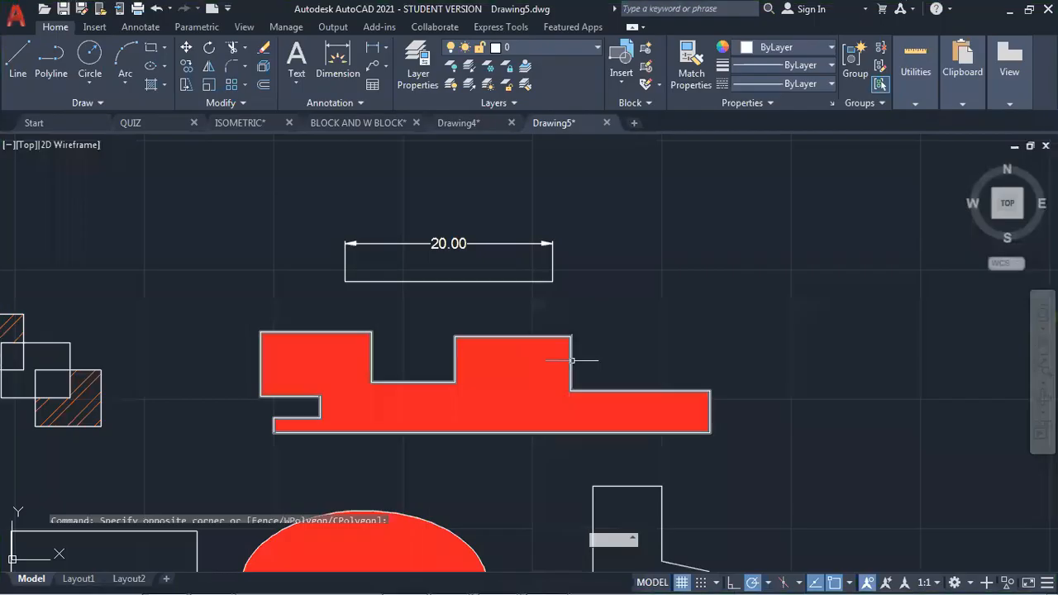
pyautogui.click(393, 275)
pyautogui.press('Escape')
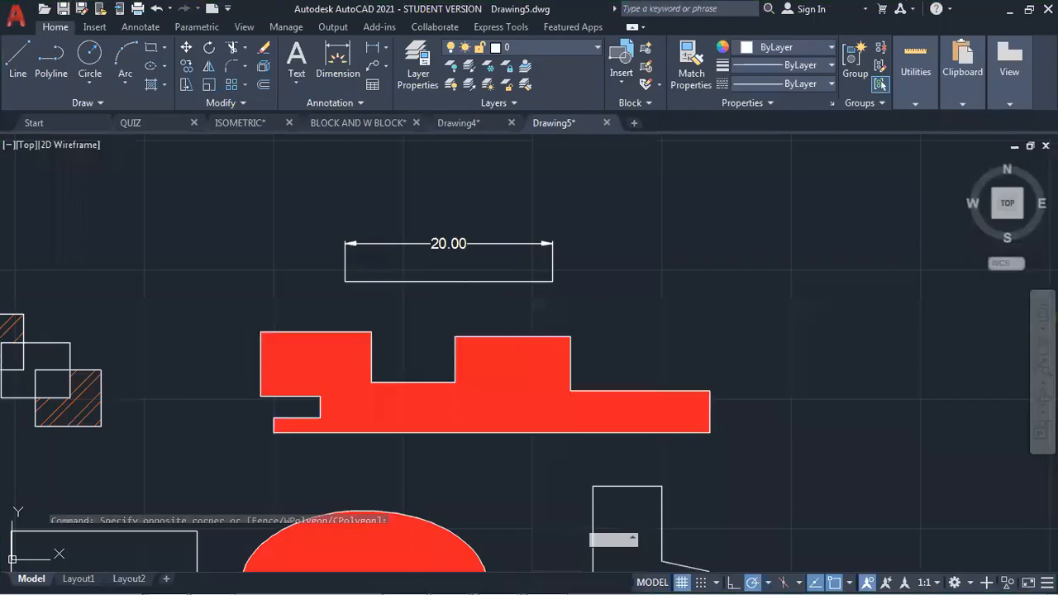
pyautogui.click(229, 103)
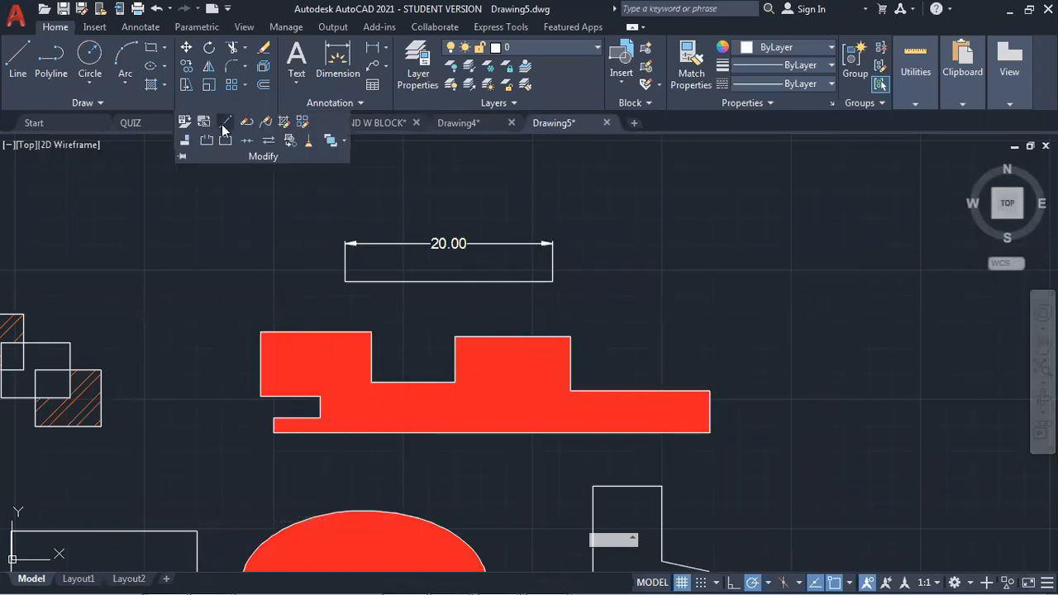
pyautogui.click(234, 134)
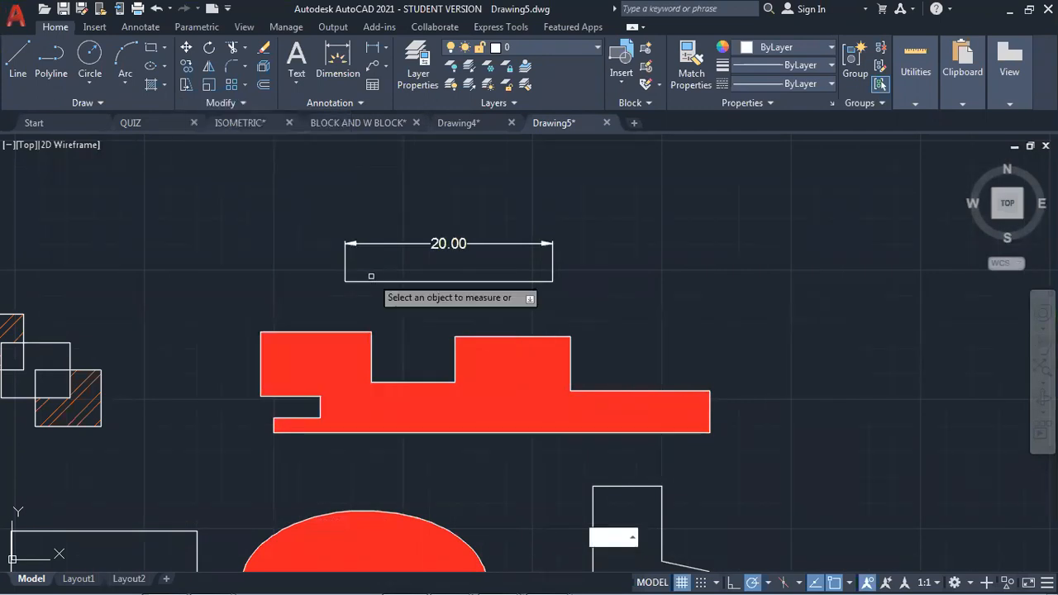
pyautogui.click(371, 277)
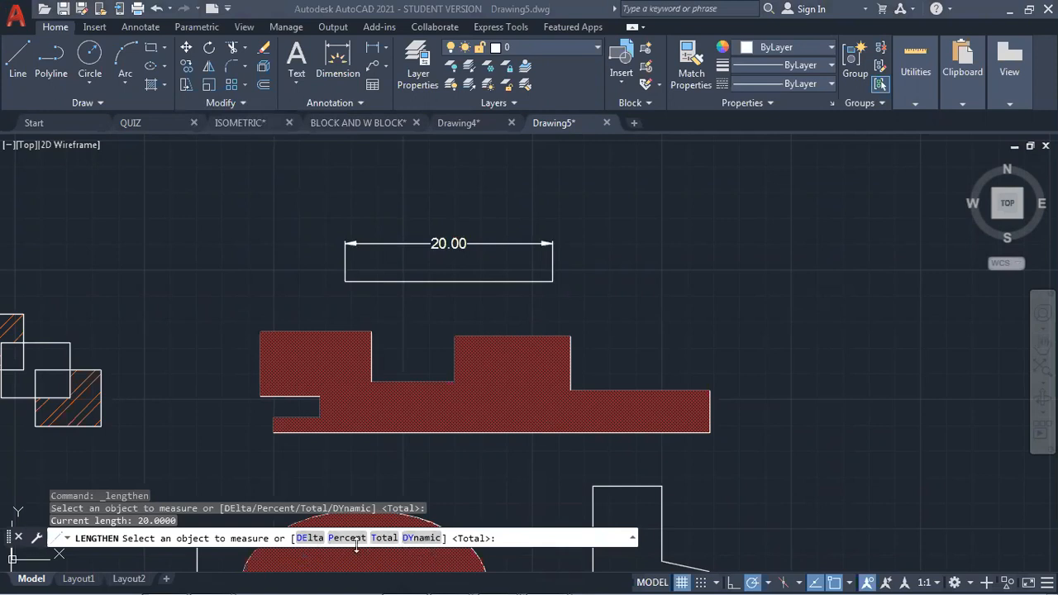
# - Try lengthening the dimensioned line at both ends with a delta of 20, and undo the changes
pyautogui.click(311, 538)
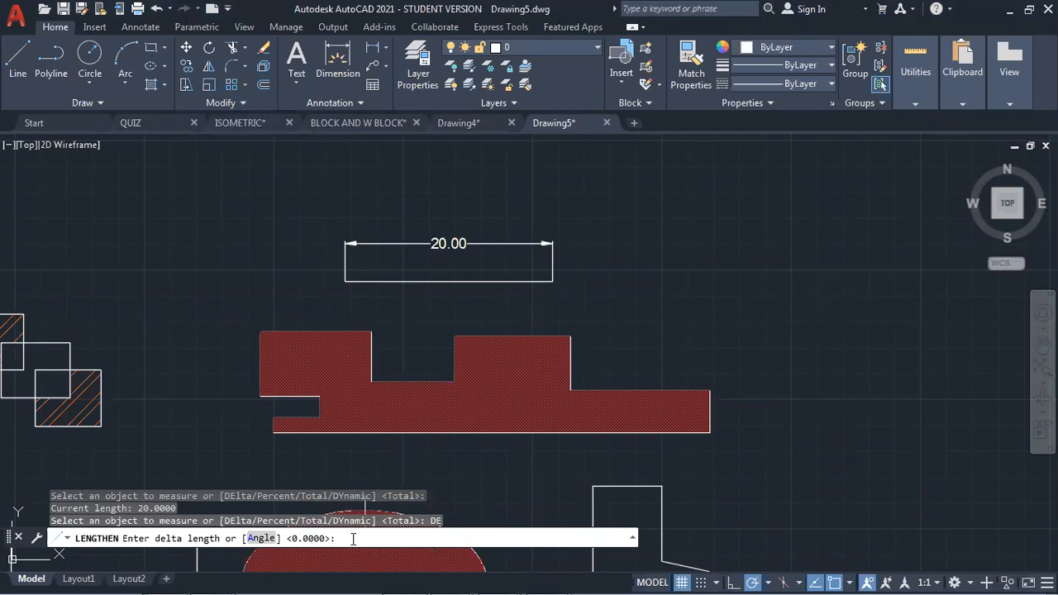
pyautogui.write('20')
pyautogui.press('Return')
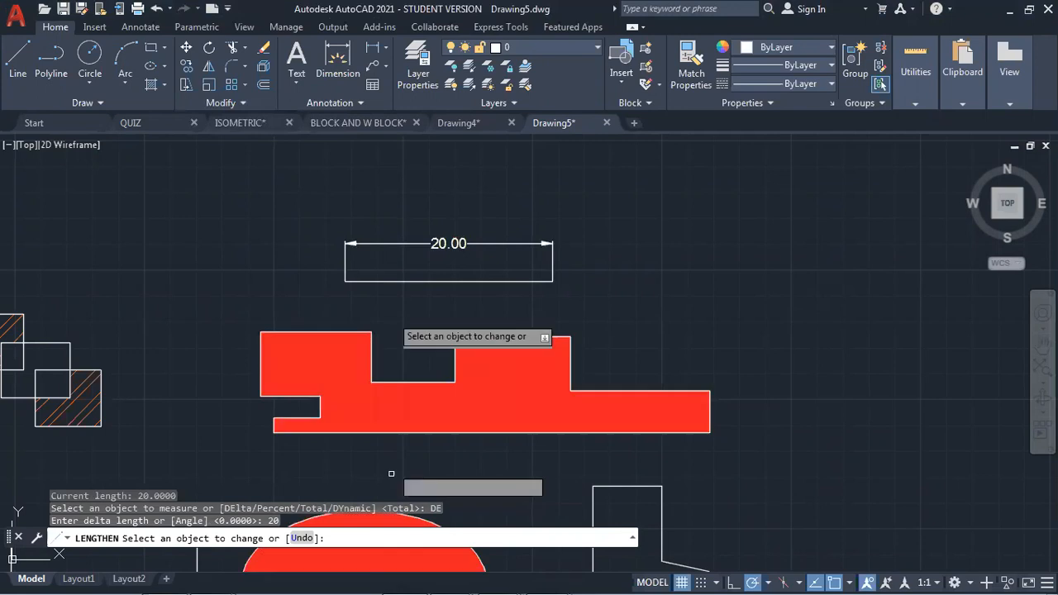
pyautogui.click(414, 281)
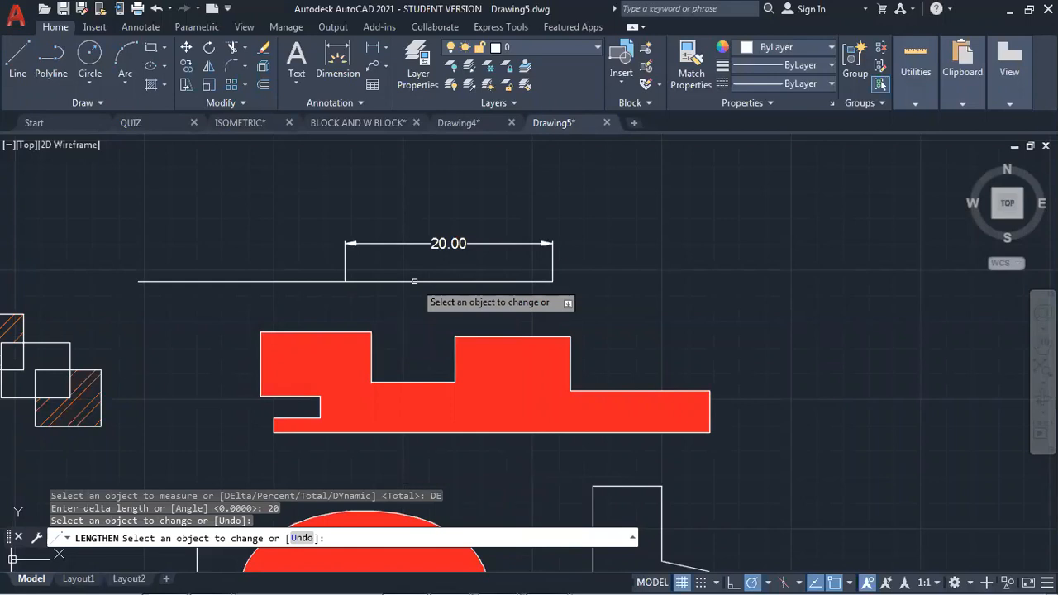
pyautogui.click(507, 283)
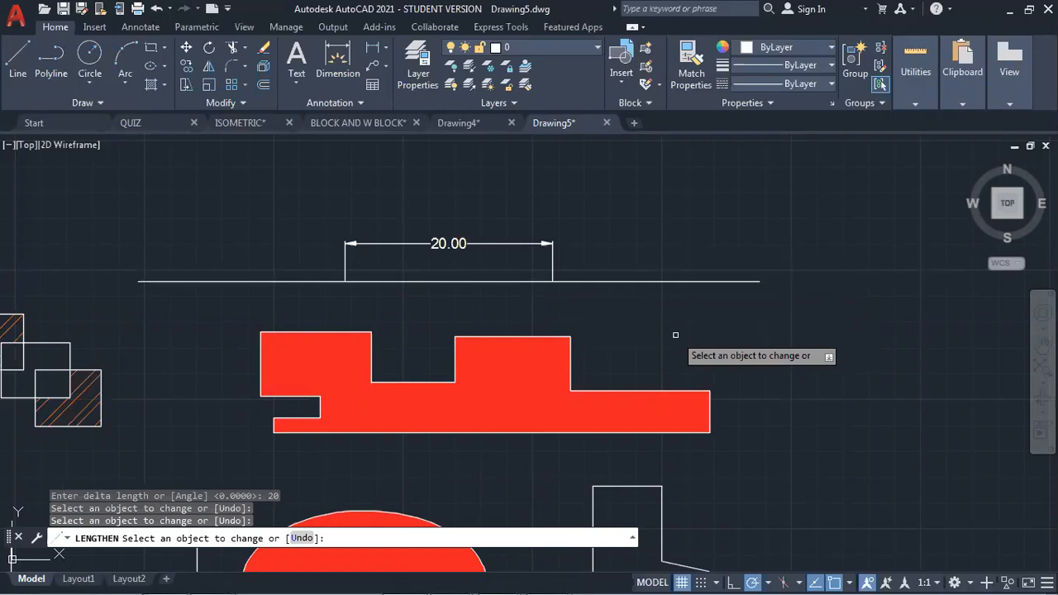
pyautogui.hotkey('ctrl', 'z')
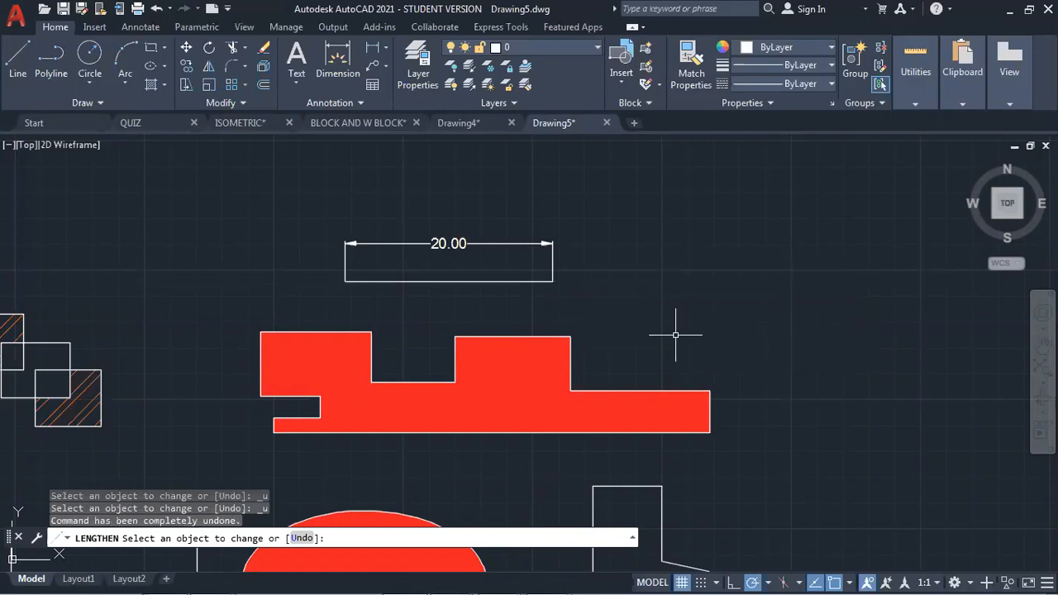
pyautogui.press('Escape')
# - Try changing the dimensioned line to 20 percent of its length with Lengthen, and undo the change
pyautogui.click(230, 104)
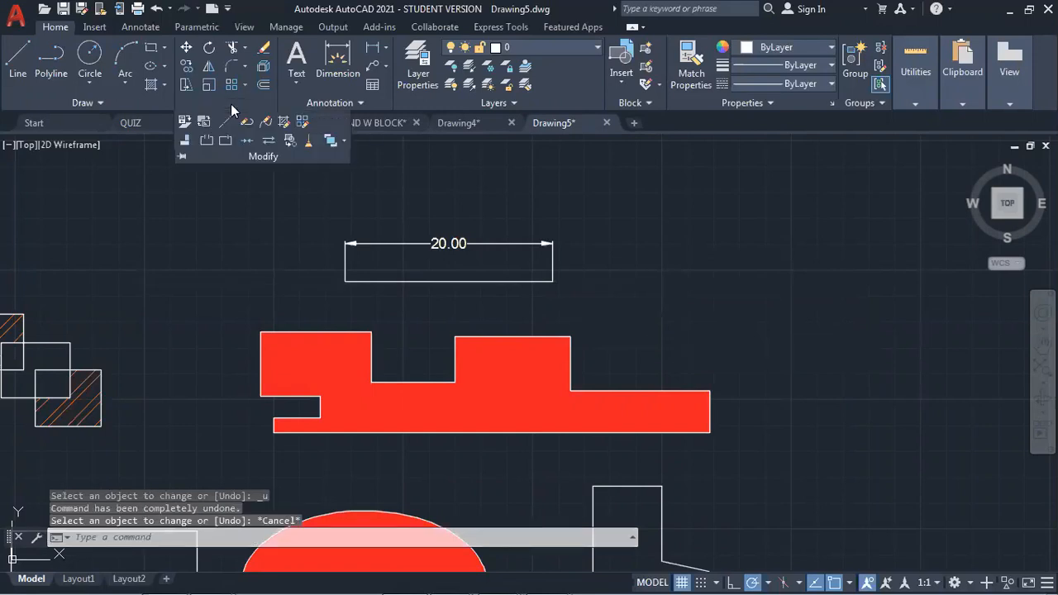
pyautogui.click(225, 120)
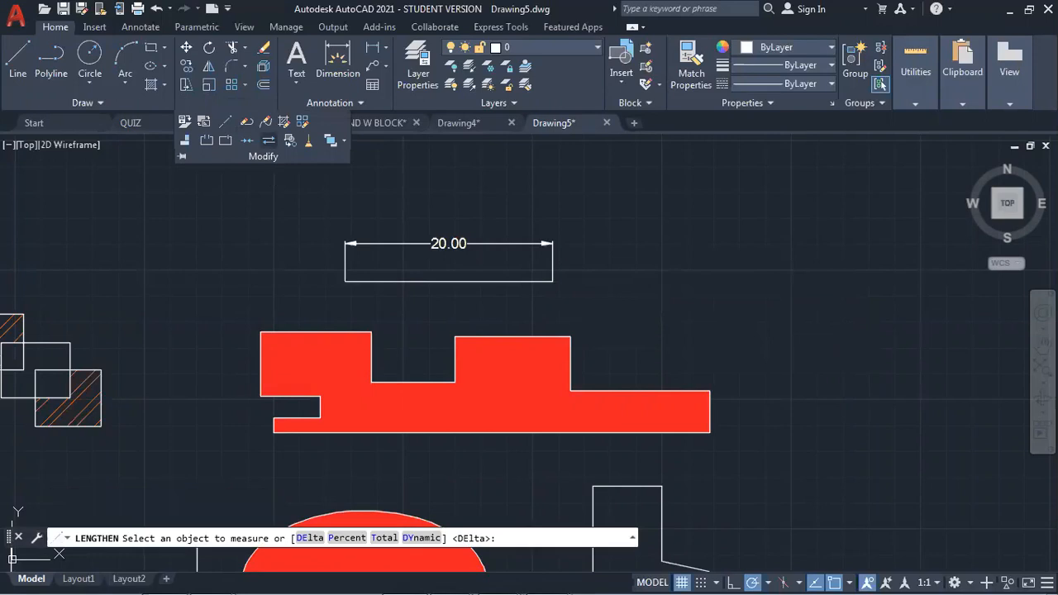
pyautogui.click(361, 539)
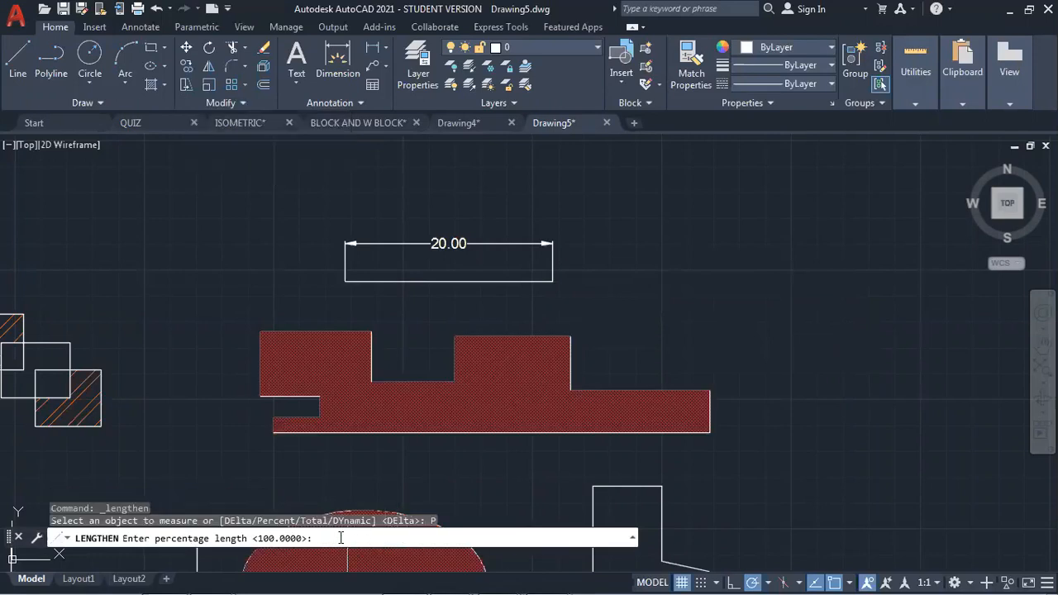
pyautogui.write('20')
pyautogui.press('Return')
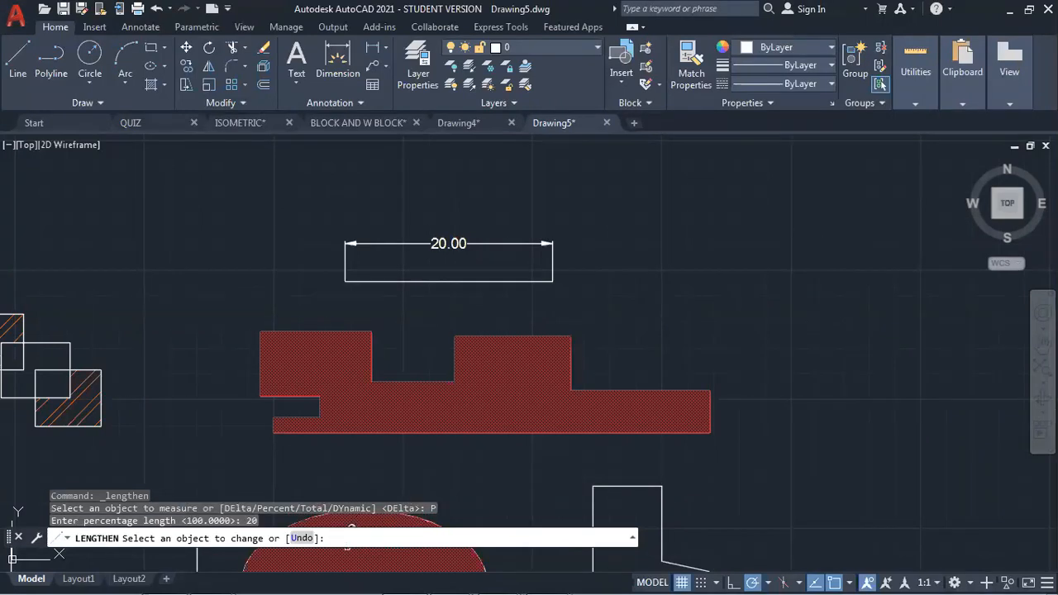
pyautogui.click(408, 281)
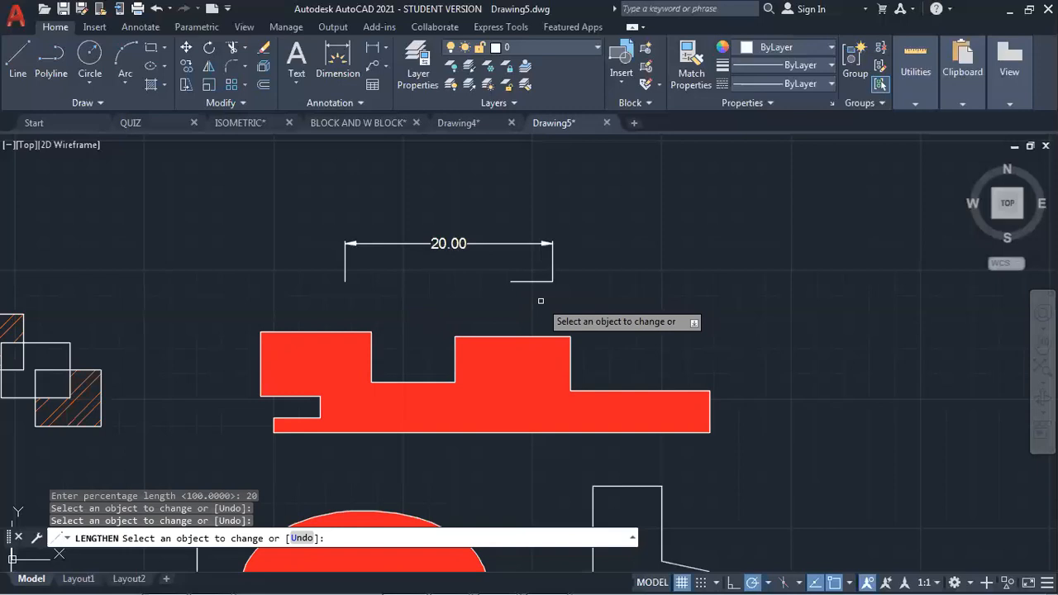
pyautogui.hotkey('ctrl', 'z')
pyautogui.hotkey('ctrl', 'z')
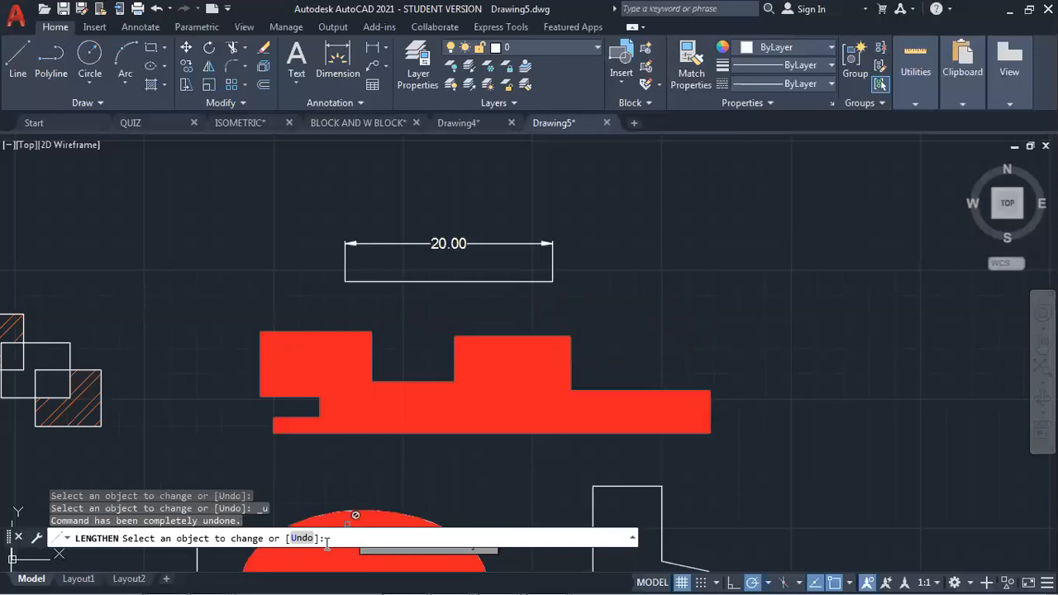
pyautogui.press('Escape')
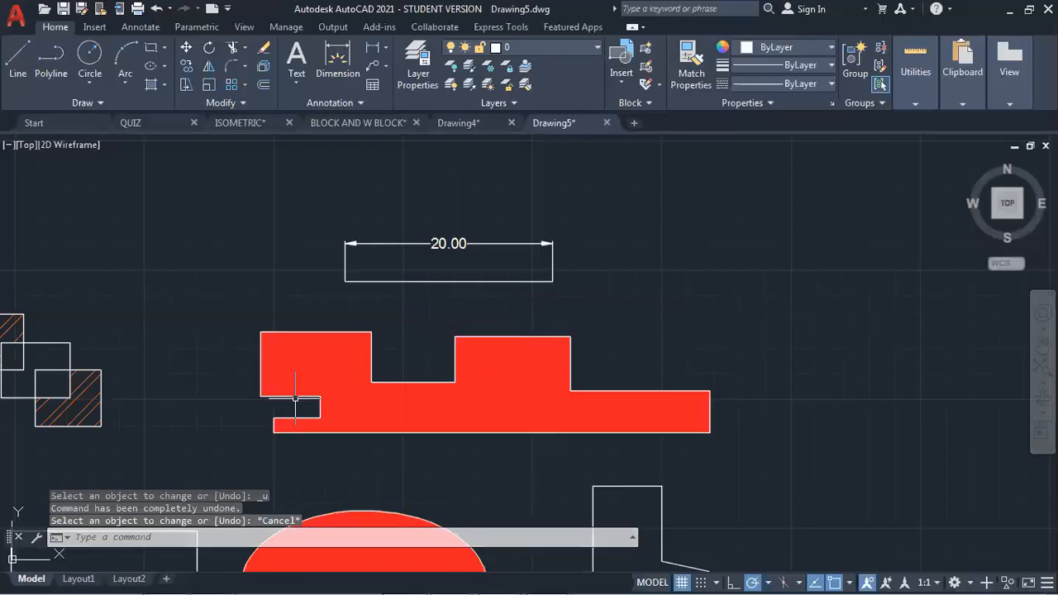
# - Try changing the dimensioned line to 80 percent of its length with Lengthen
pyautogui.click(214, 104)
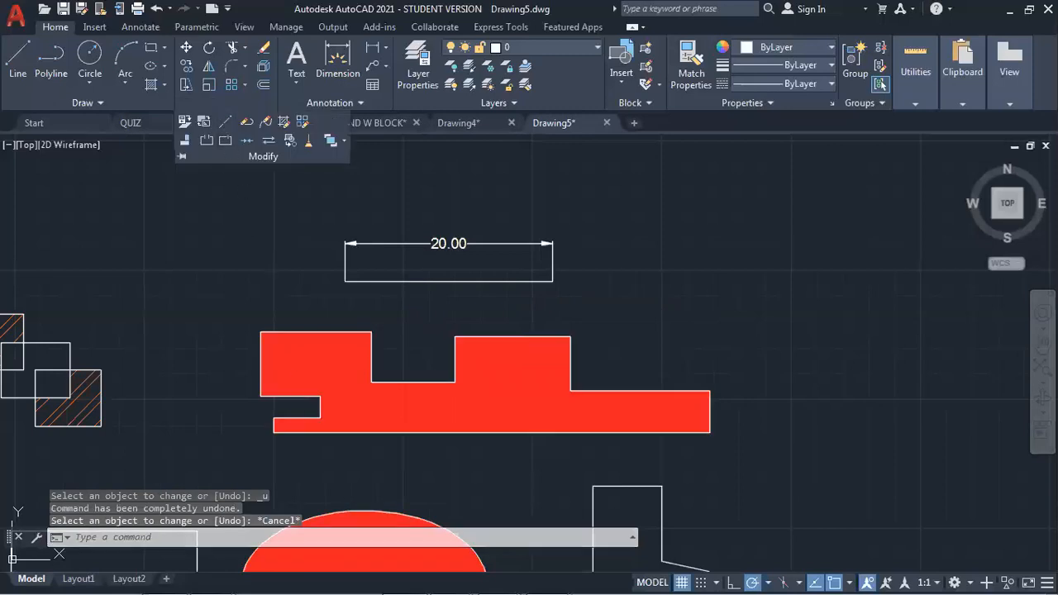
pyautogui.click(225, 121)
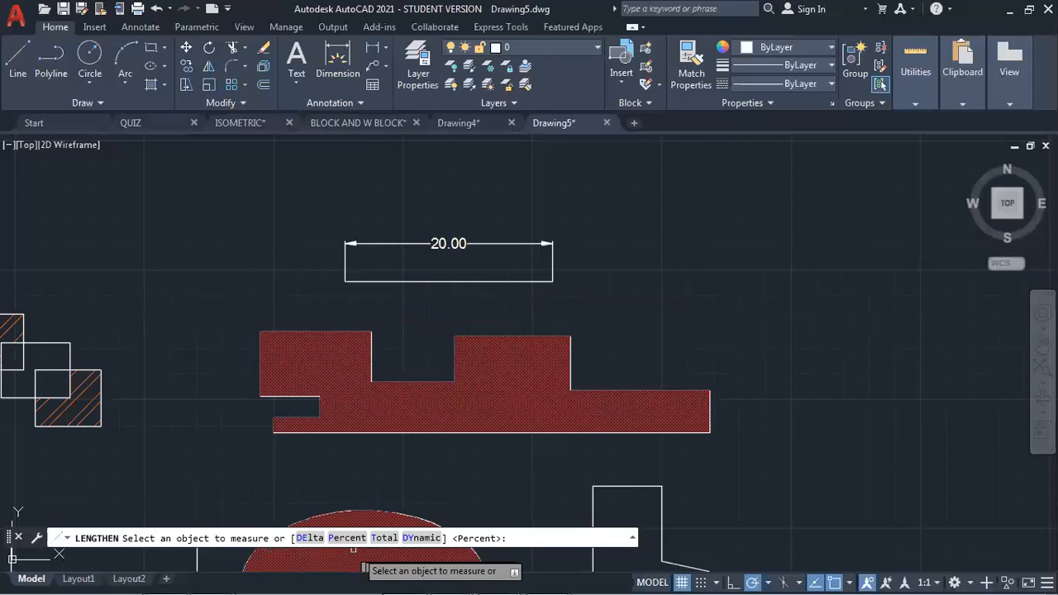
pyautogui.click(347, 538)
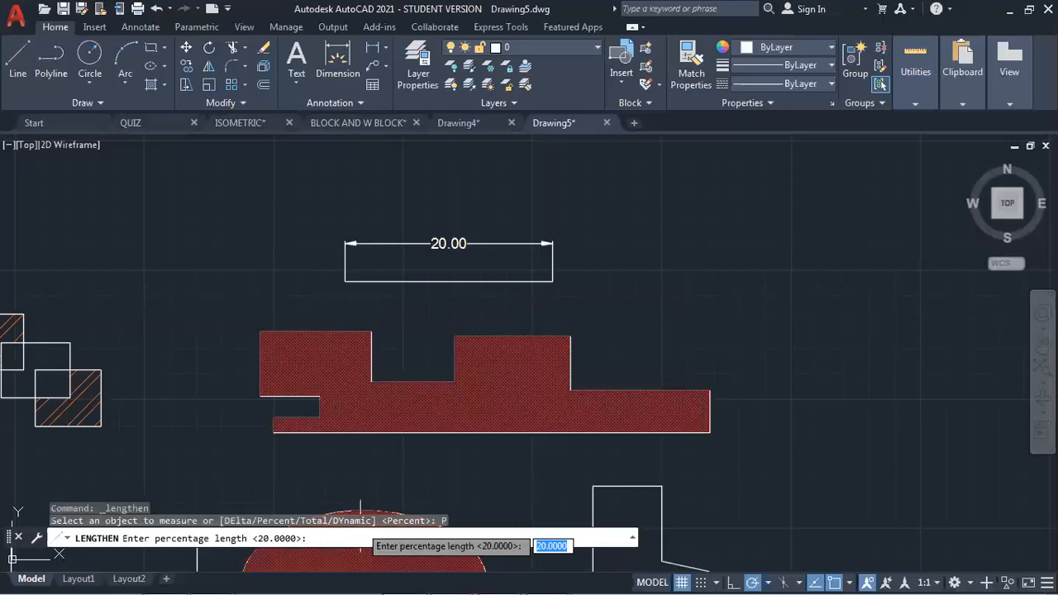
pyautogui.write('80')
pyautogui.press('Return')
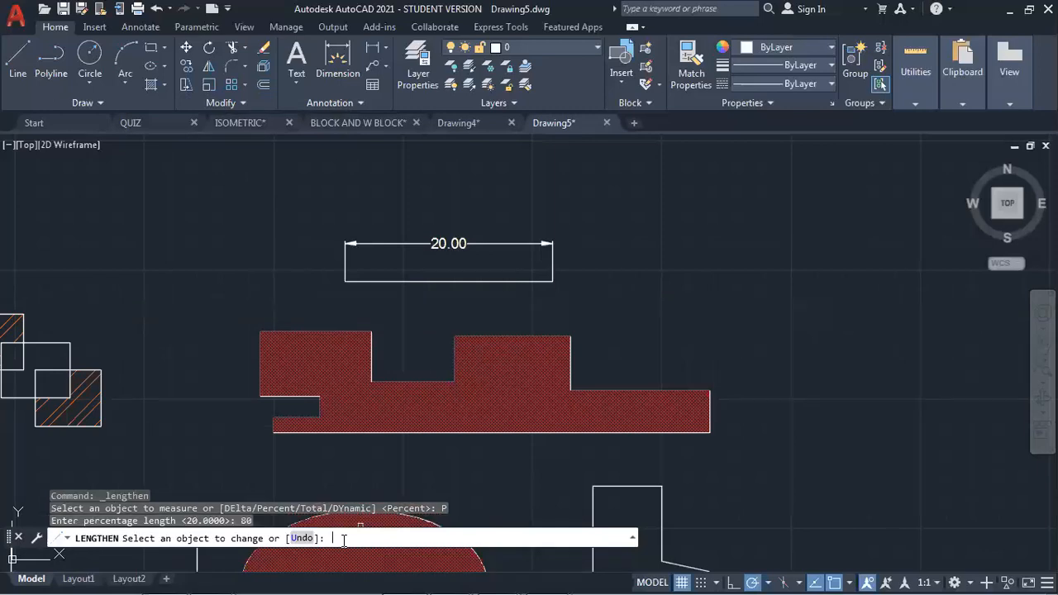
pyautogui.click(448, 282)
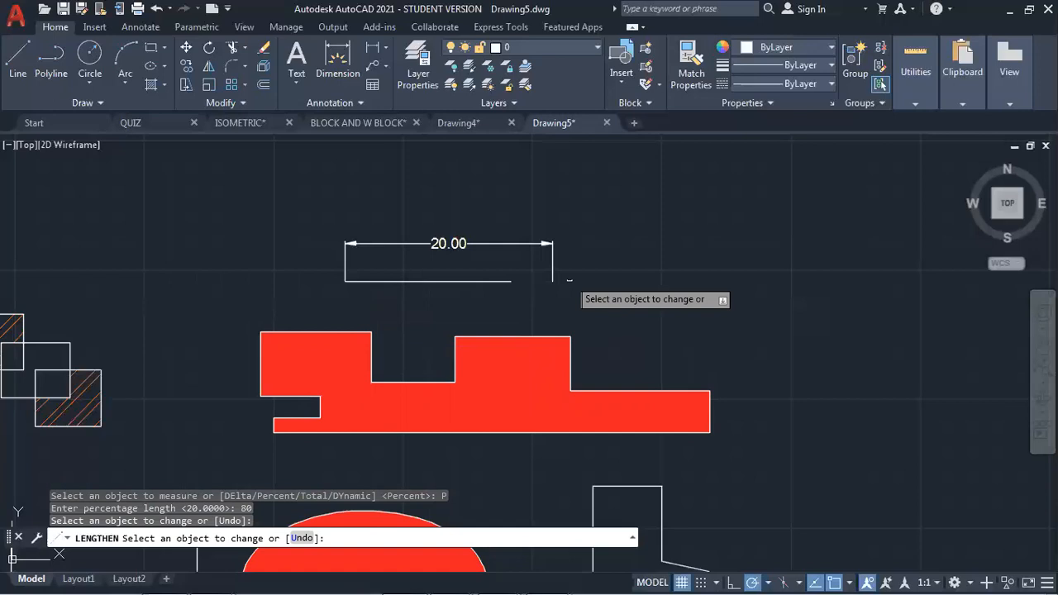
# - Undo the 80 percent length change on the dimensioned line
pyautogui.hotkey('ctrl', 'c')
pyautogui.hotkey('ctrl', 'z')
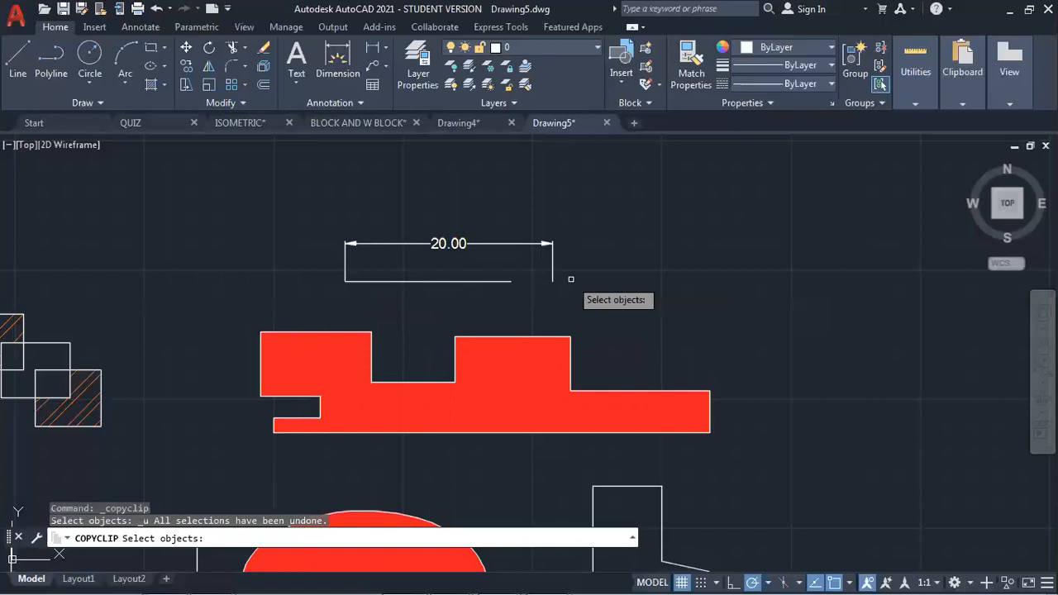
pyautogui.press('Escape')
pyautogui.hotkey('ctrl', 'z')
pyautogui.hotkey('ctrl', 'z')
pyautogui.hotkey('ctrl', 'z')
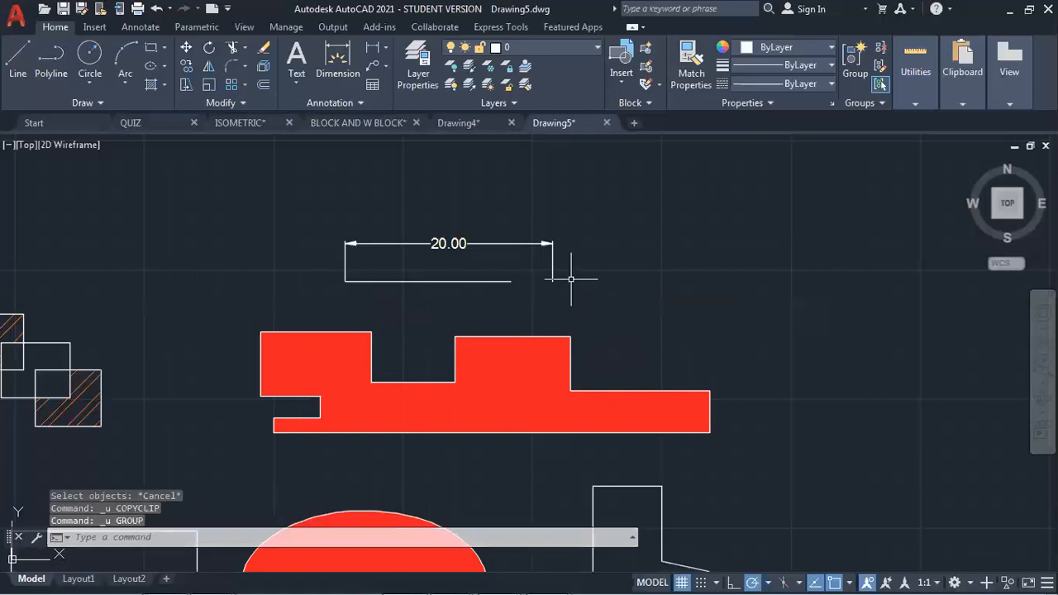
pyautogui.click(602, 298)
pyautogui.press('Escape')
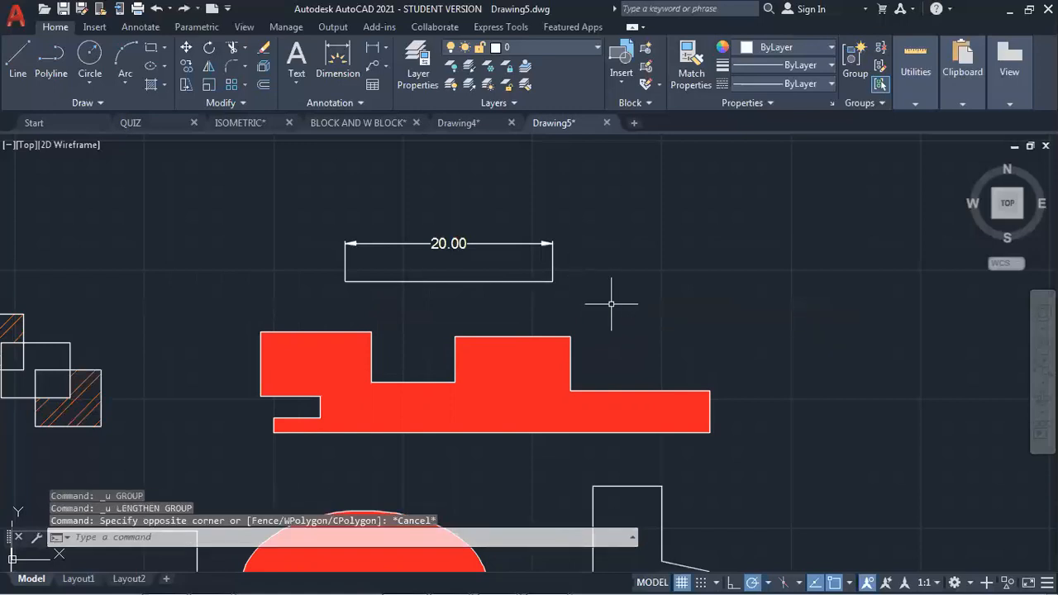
pyautogui.hotkey('ctrl', 'z')
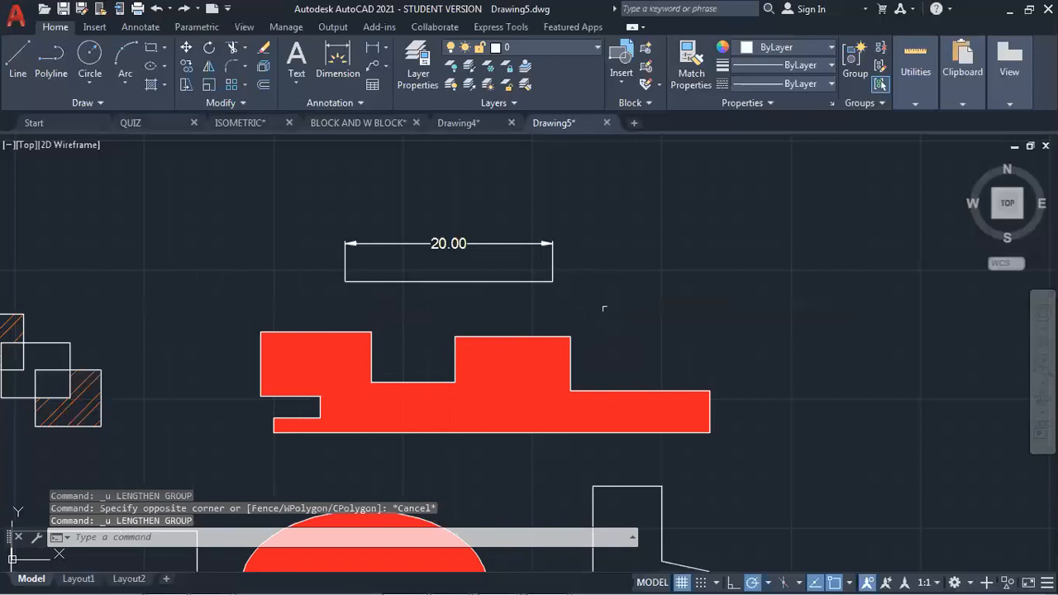
# - Try setting the dimensioned line's total length to 10 with Lengthen, and undo the change
pyautogui.click(247, 104)
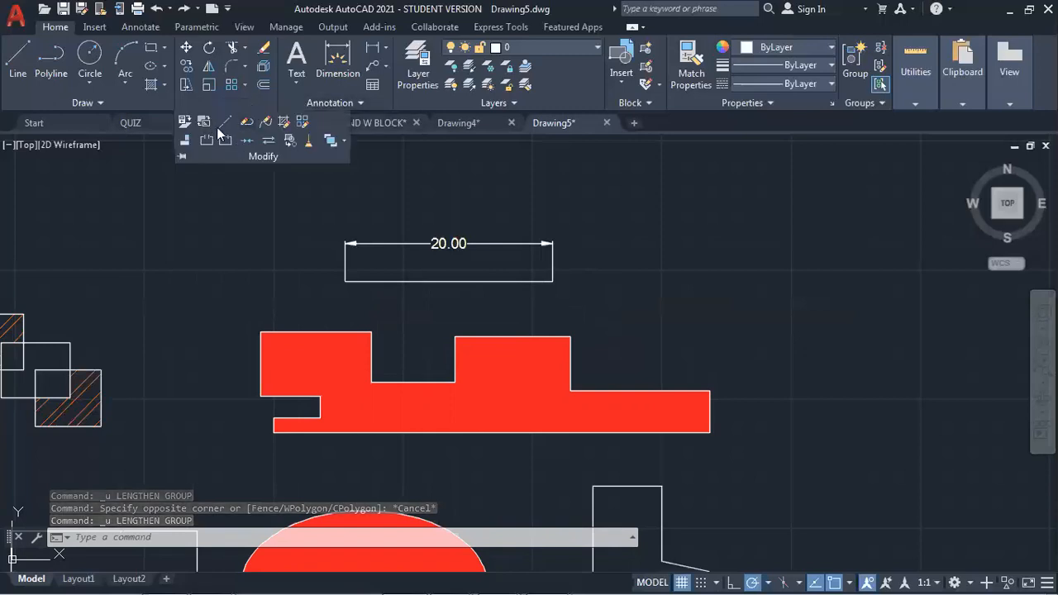
pyautogui.click(223, 133)
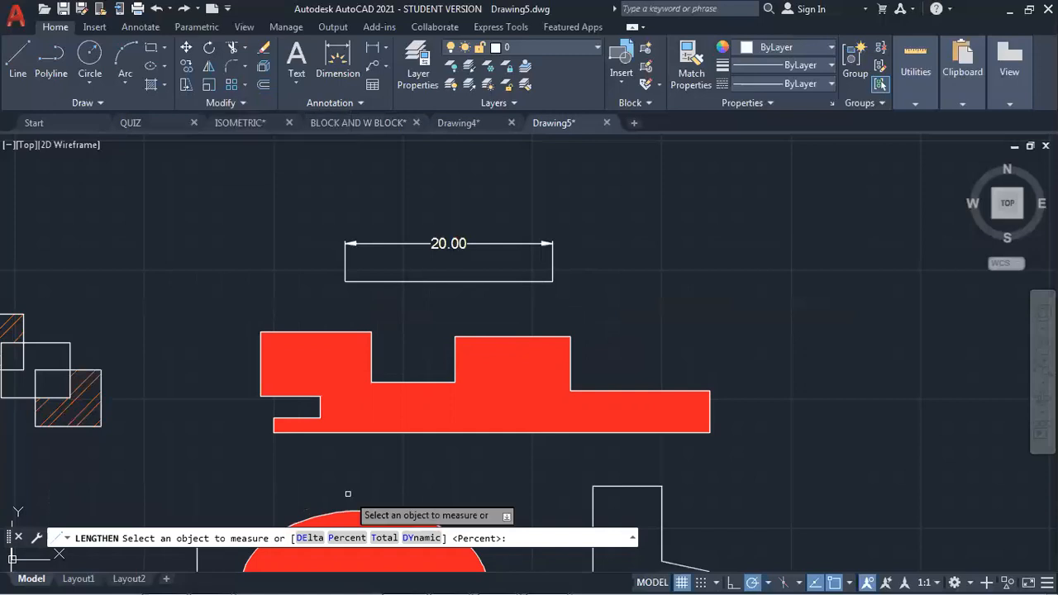
pyautogui.click(384, 541)
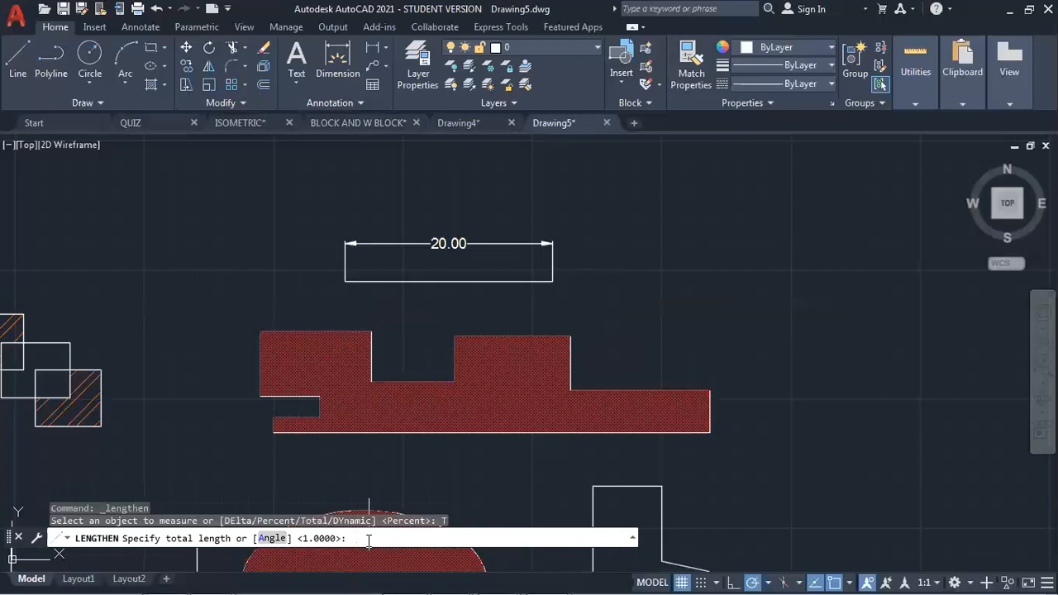
pyautogui.write('10')
pyautogui.press('Return')
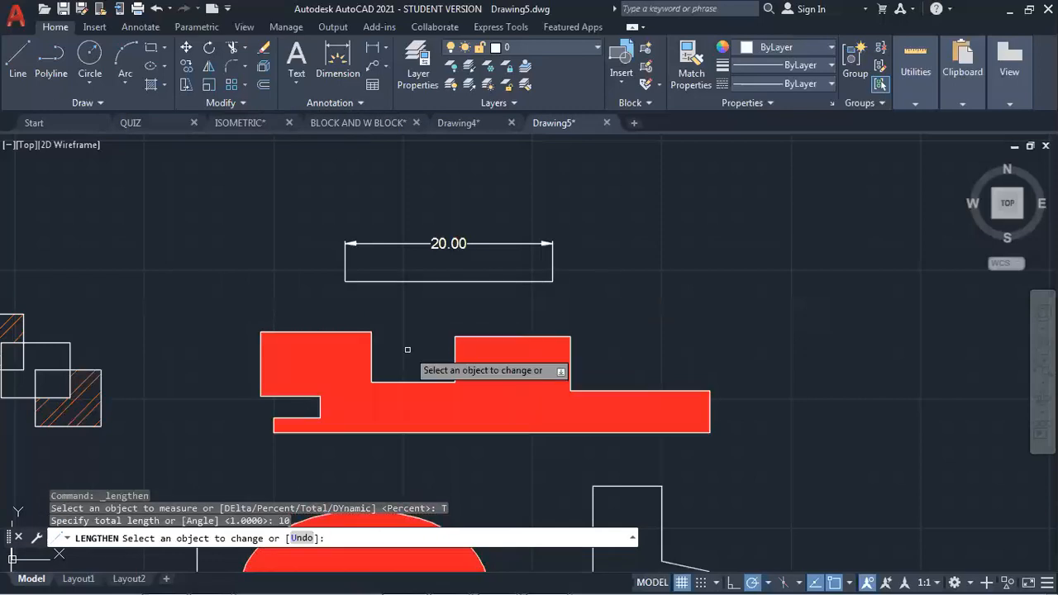
pyautogui.click(420, 281)
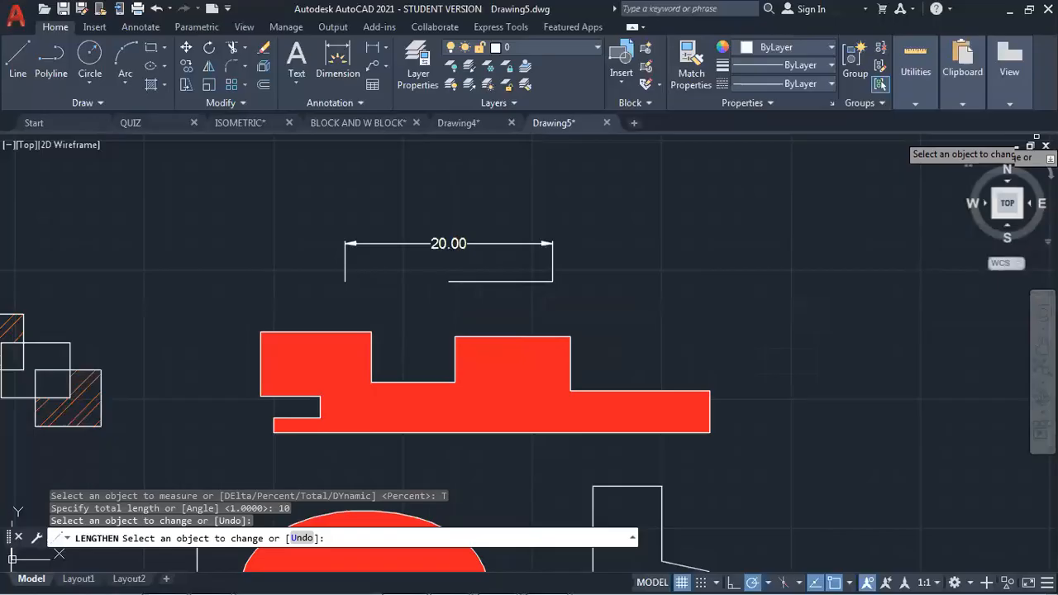
pyautogui.press('Escape')
pyautogui.hotkey('ctrl', 'z')
pyautogui.hotkey('ctrl', 'z')
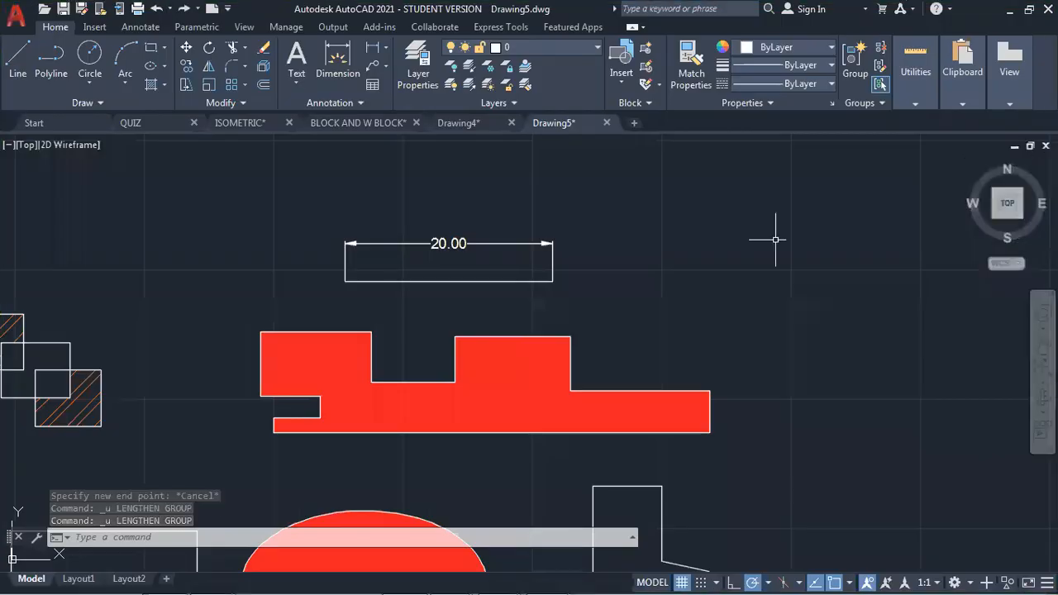
# - Move the dimensioned line's free end dynamically with Lengthen, first far right of the dimension, finally left of it for a length of about 33.39
pyautogui.click(234, 104)
pyautogui.click(226, 121)
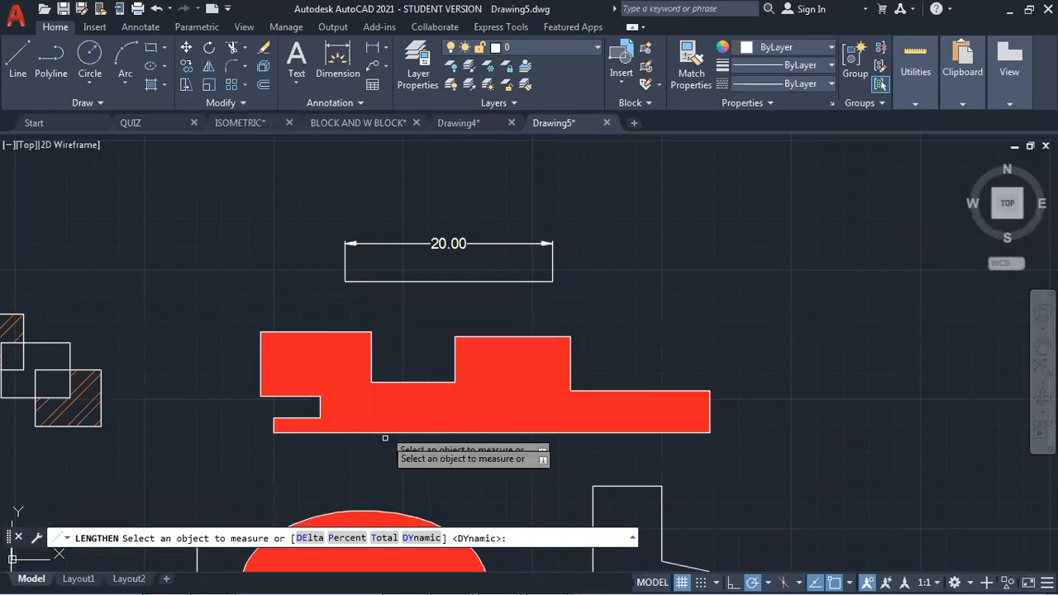
pyautogui.click(408, 540)
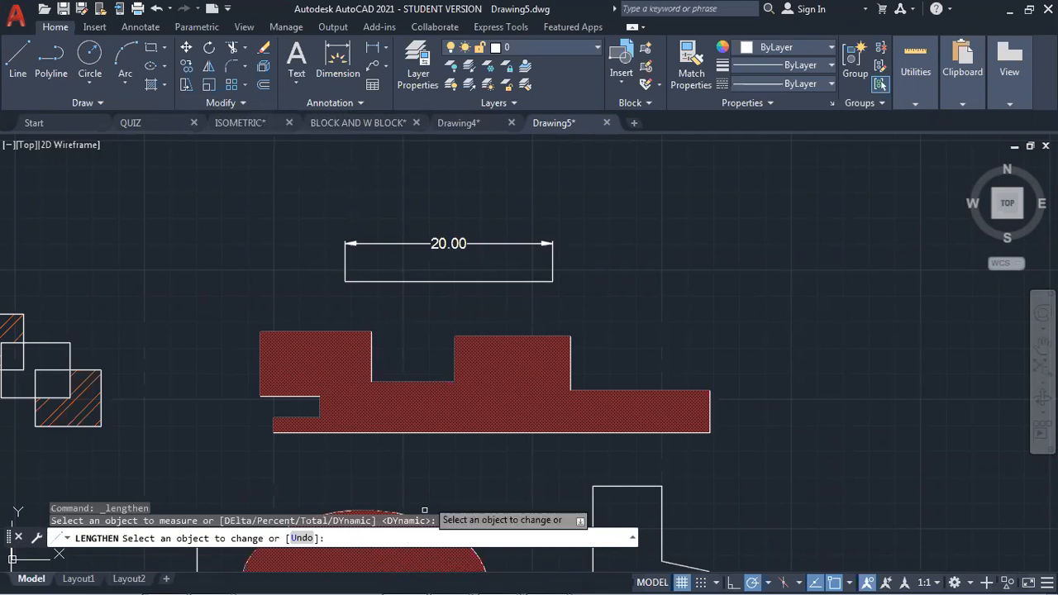
pyautogui.click(401, 282)
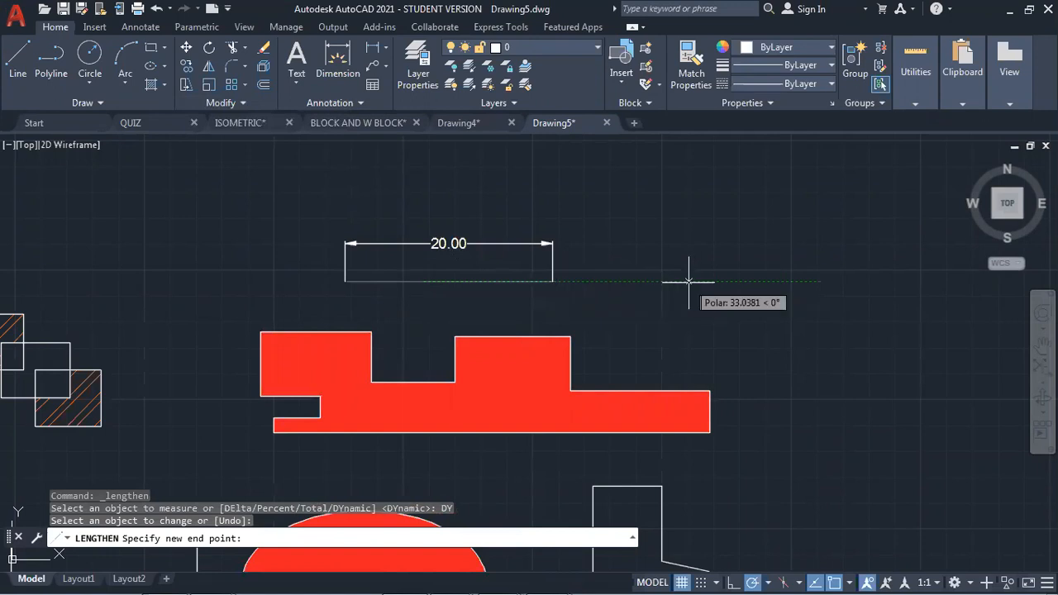
pyautogui.click(830, 281)
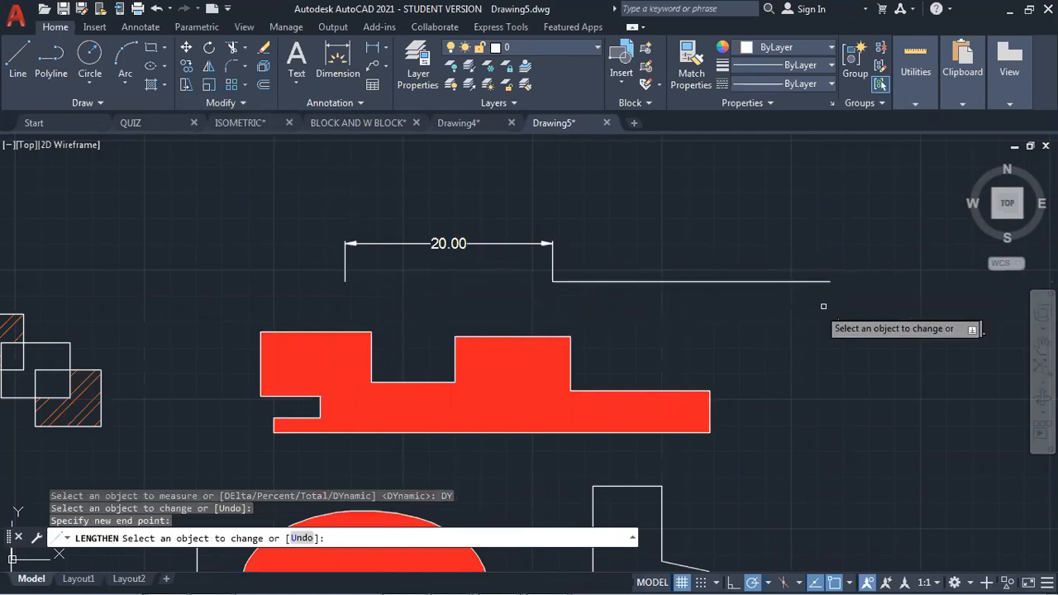
pyautogui.click(817, 281)
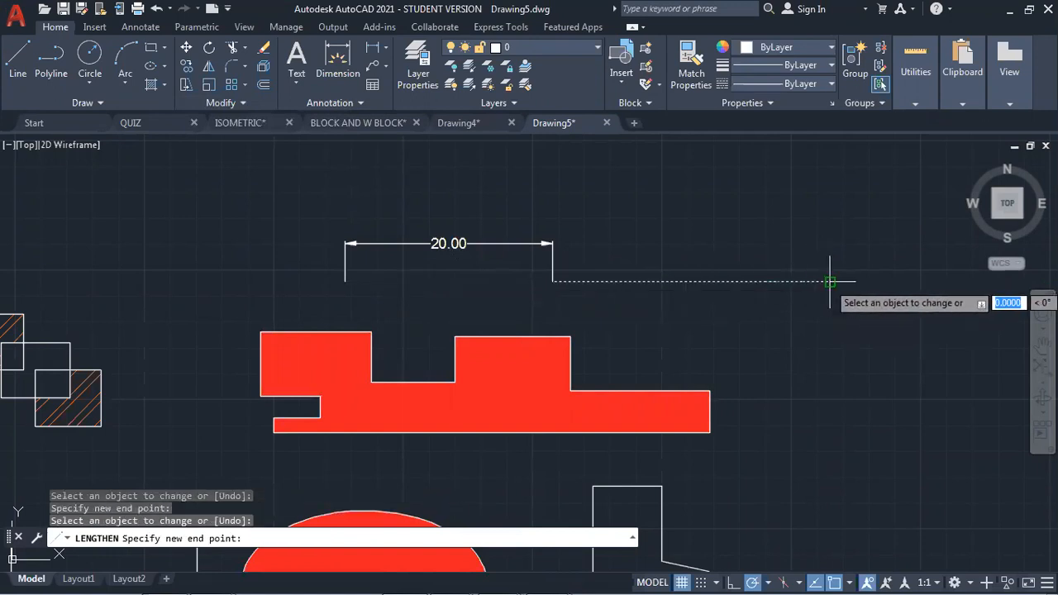
pyautogui.click(207, 283)
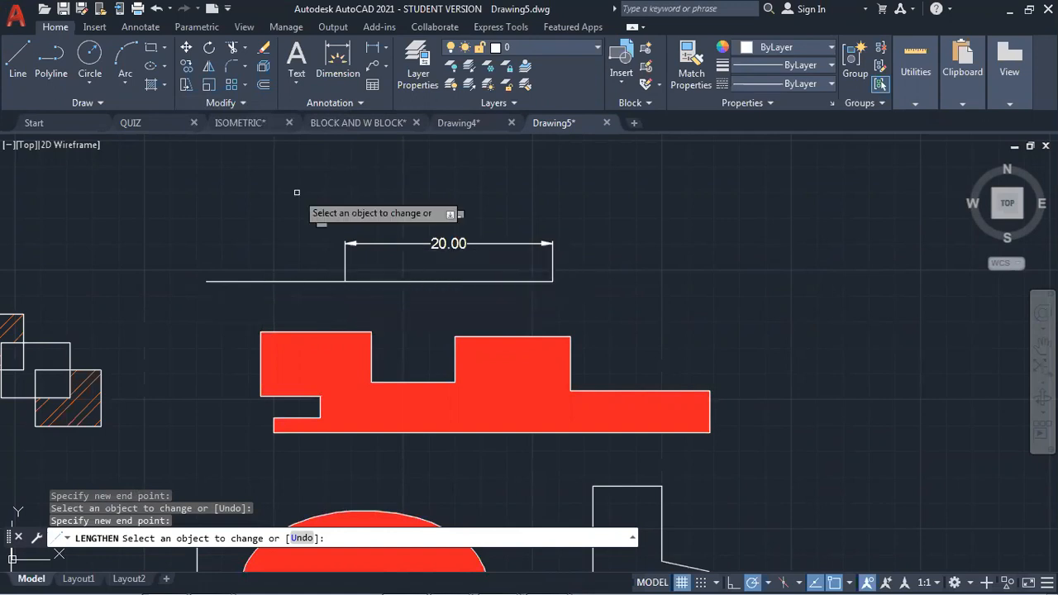
# - Measure the extended line's length with Lengthen and leave the command
pyautogui.click(218, 102)
pyautogui.click(225, 121)
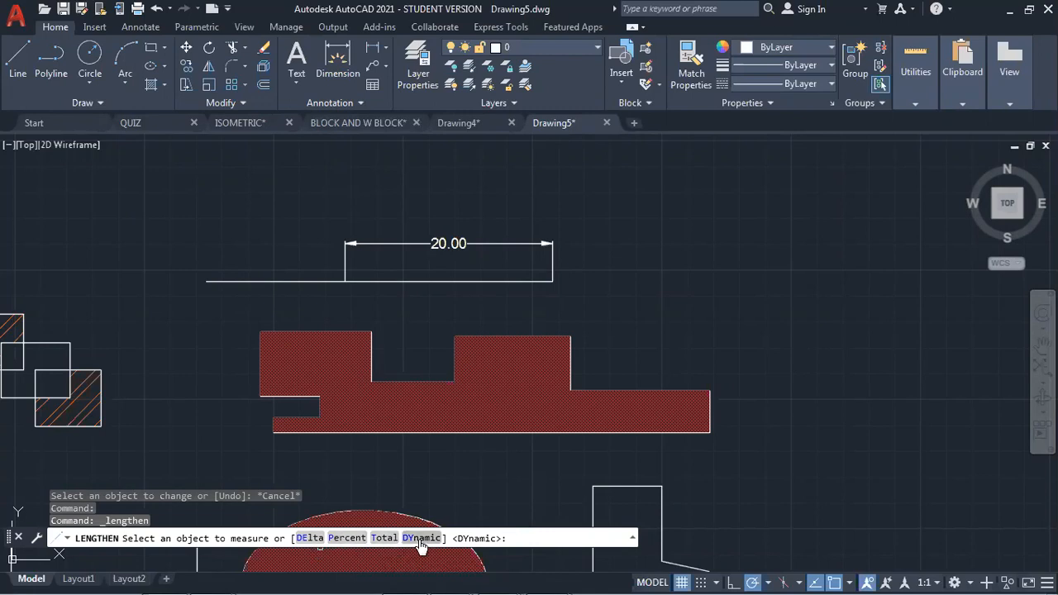
pyautogui.click(329, 281)
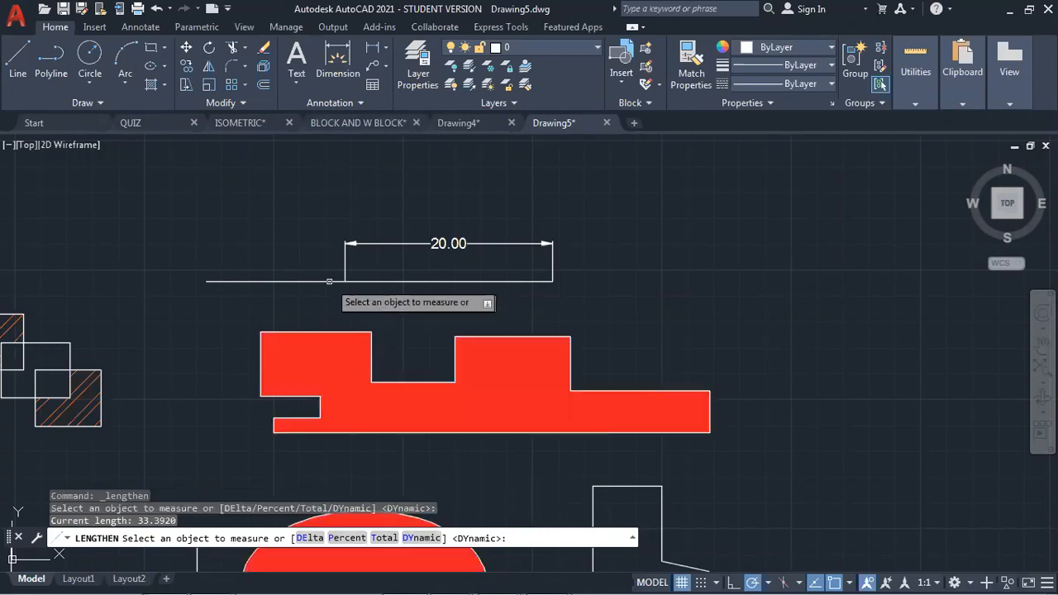
pyautogui.press('Escape')
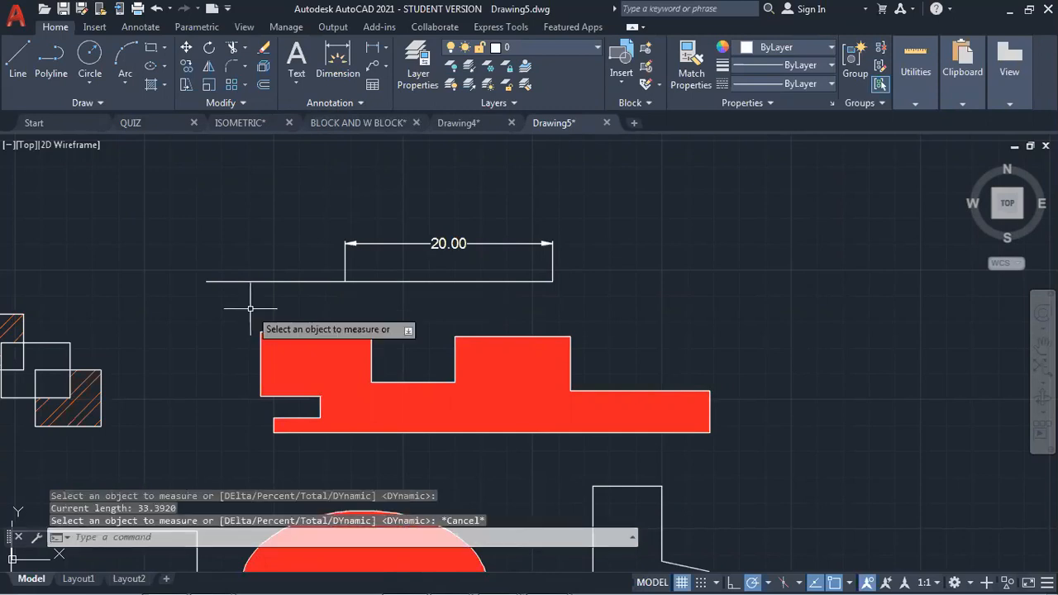
# - Draw an open stepped polyline of six horizontal and vertical segments to the right of the dimensioned line
pyautogui.click(224, 101)
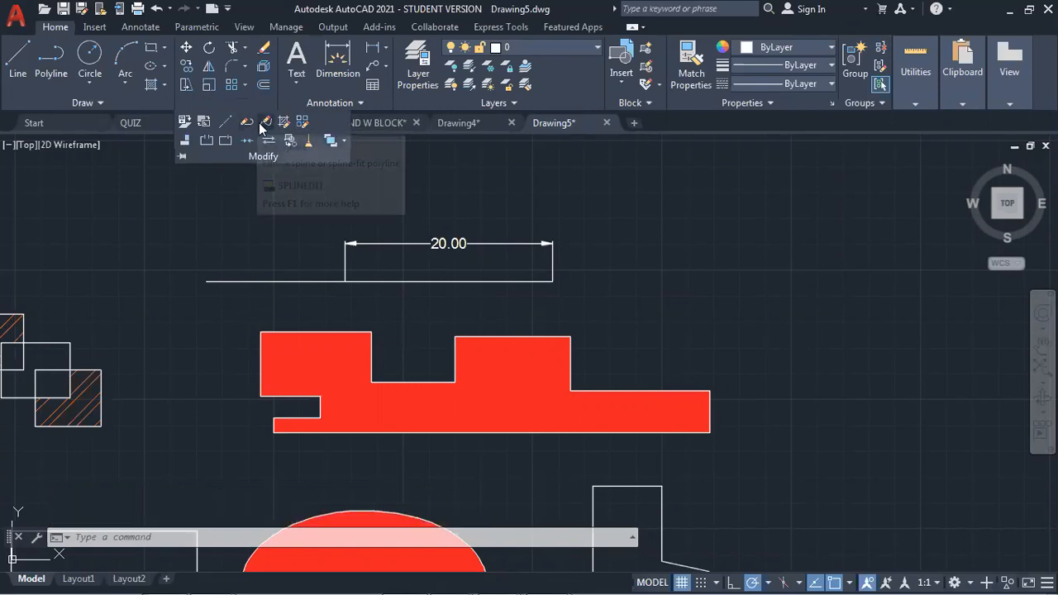
pyautogui.click(51, 59)
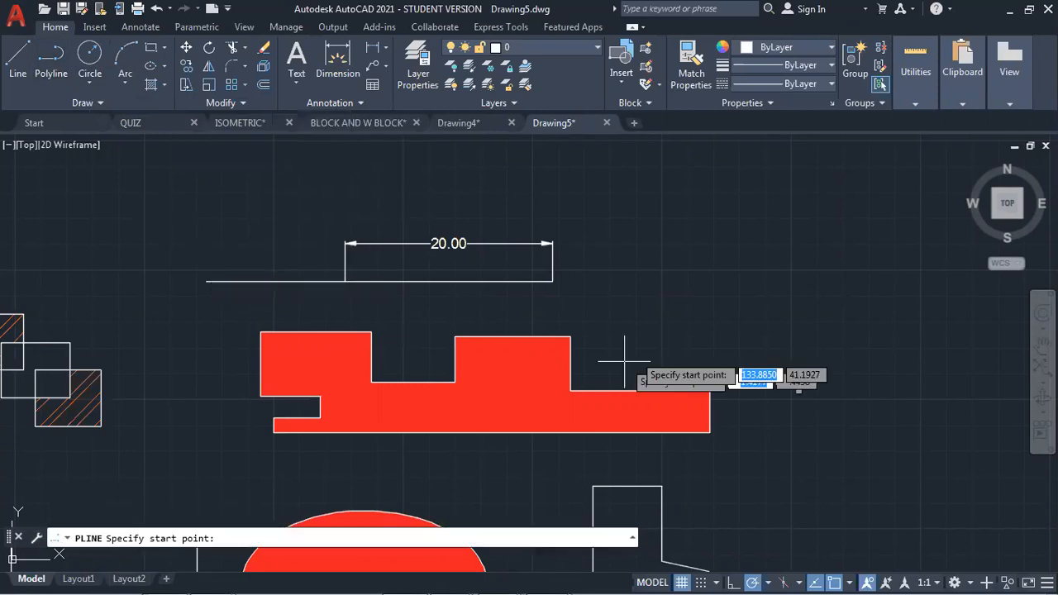
pyautogui.click(588, 305)
pyautogui.click(679, 304)
pyautogui.click(679, 246)
pyautogui.click(779, 247)
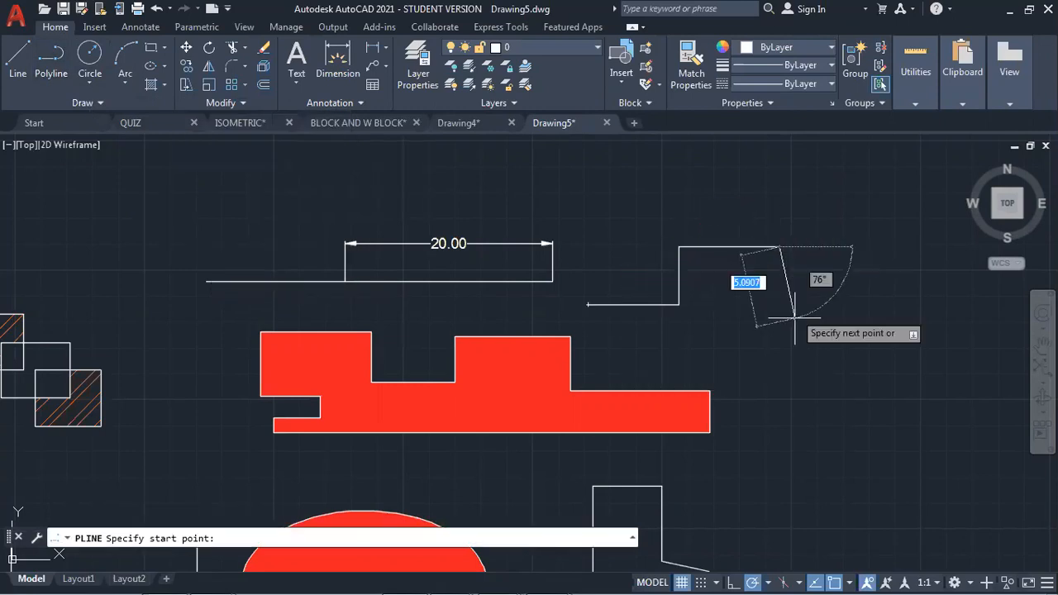
pyautogui.click(779, 344)
pyautogui.click(838, 344)
pyautogui.click(838, 411)
pyautogui.press('Return')
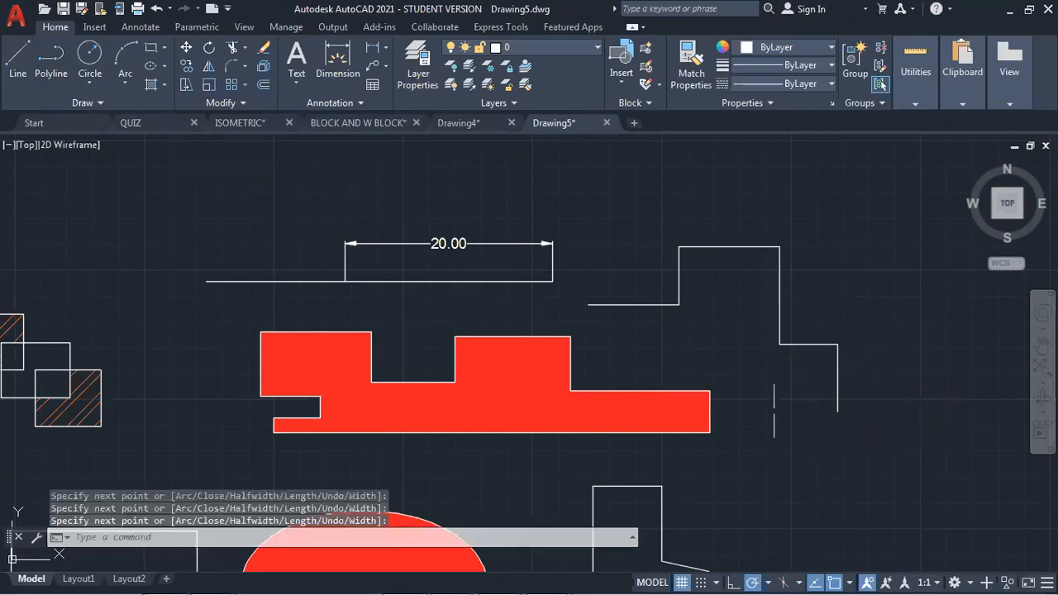
# - Convert the stepped polyline to a spline curve with Edit Polyline, and change it to a Fit curve
pyautogui.click(220, 101)
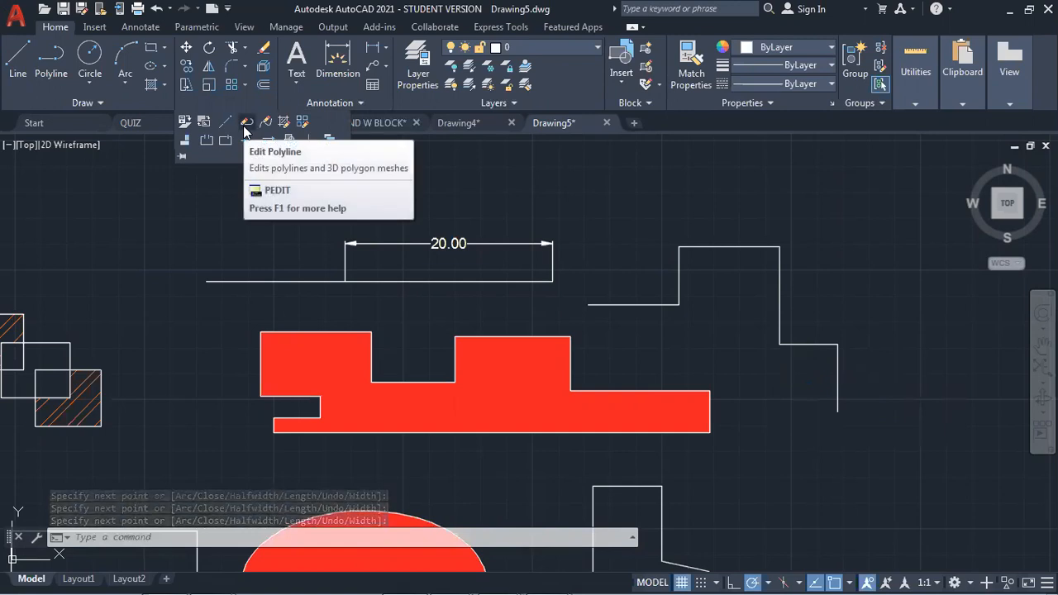
pyautogui.click(246, 124)
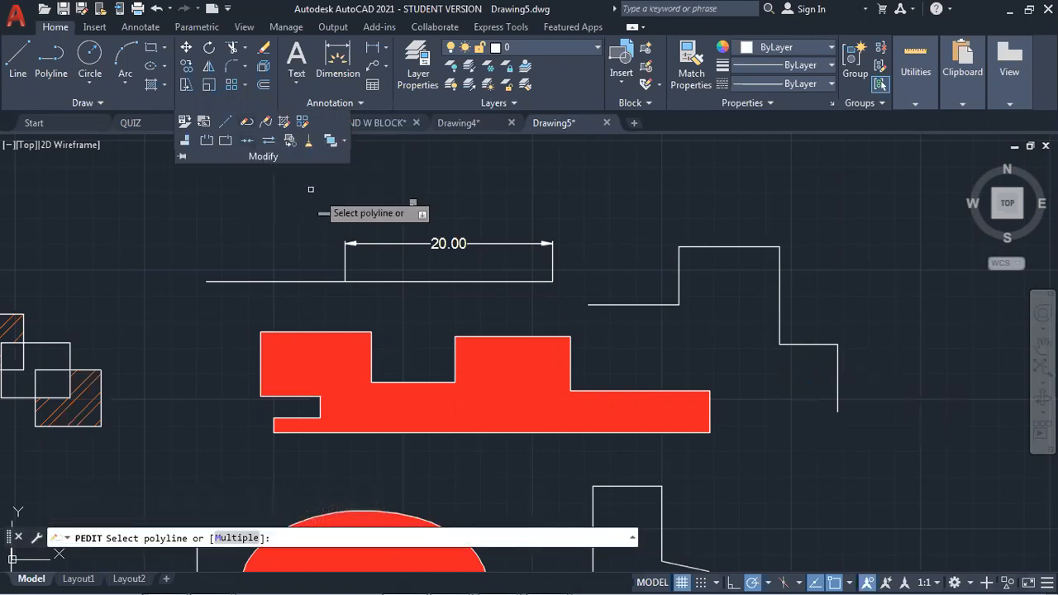
pyautogui.click(676, 279)
pyautogui.click(679, 282)
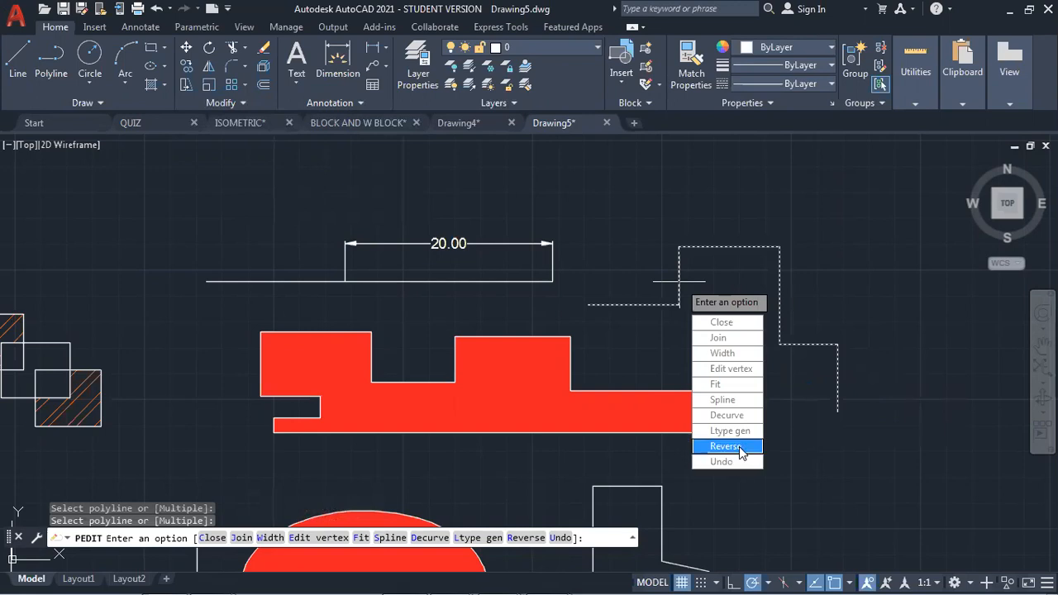
pyautogui.click(738, 401)
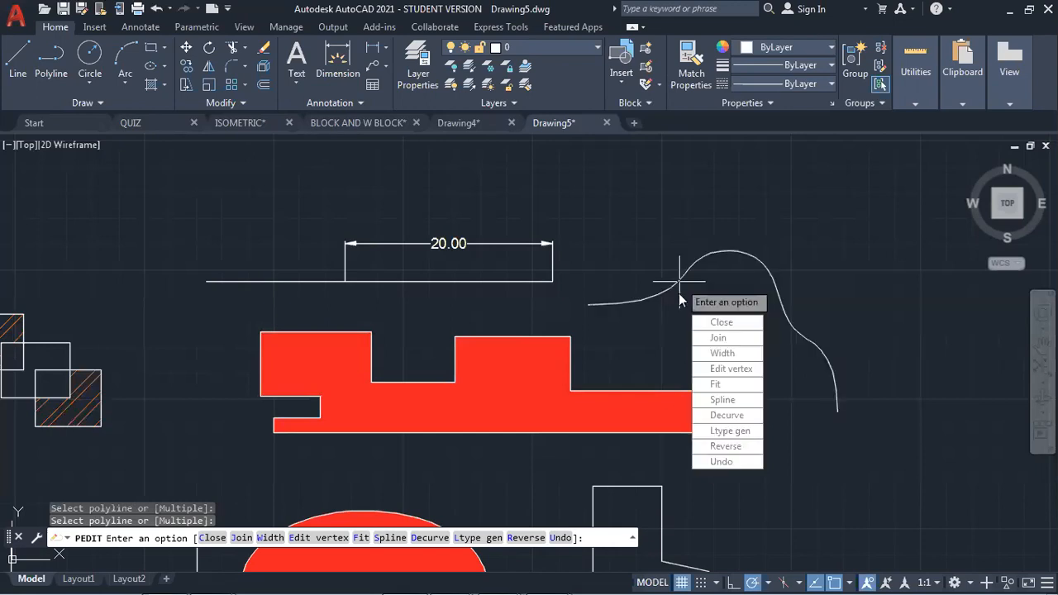
pyautogui.click(725, 387)
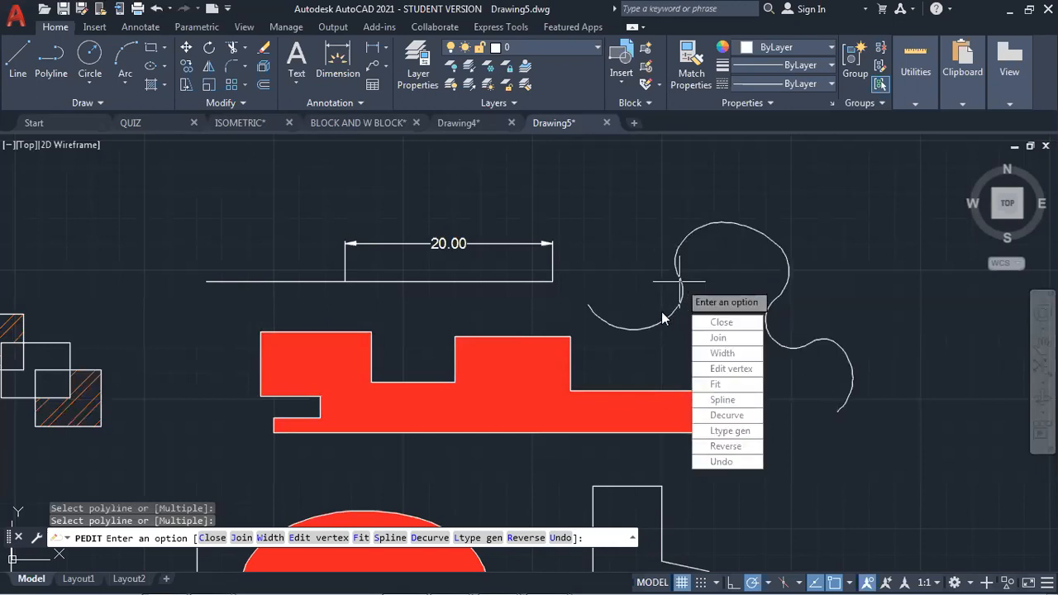
# - Try the Break option of vertex editing on the fitted polyline, advancing one vertex, and undo the whole polyline edit
pyautogui.click(728, 371)
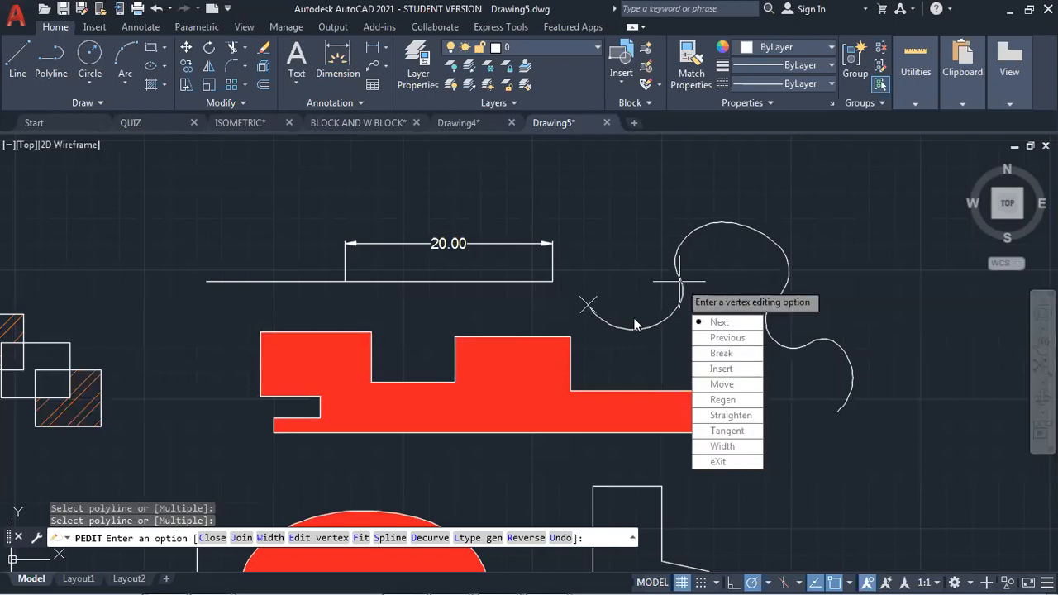
pyautogui.click(728, 354)
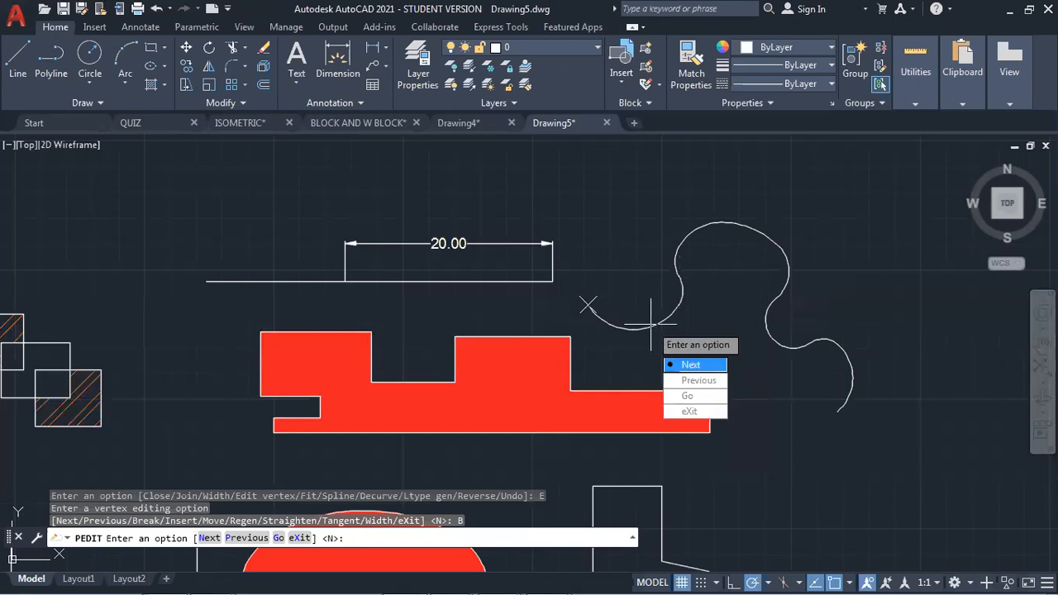
pyautogui.click(688, 365)
pyautogui.click(689, 411)
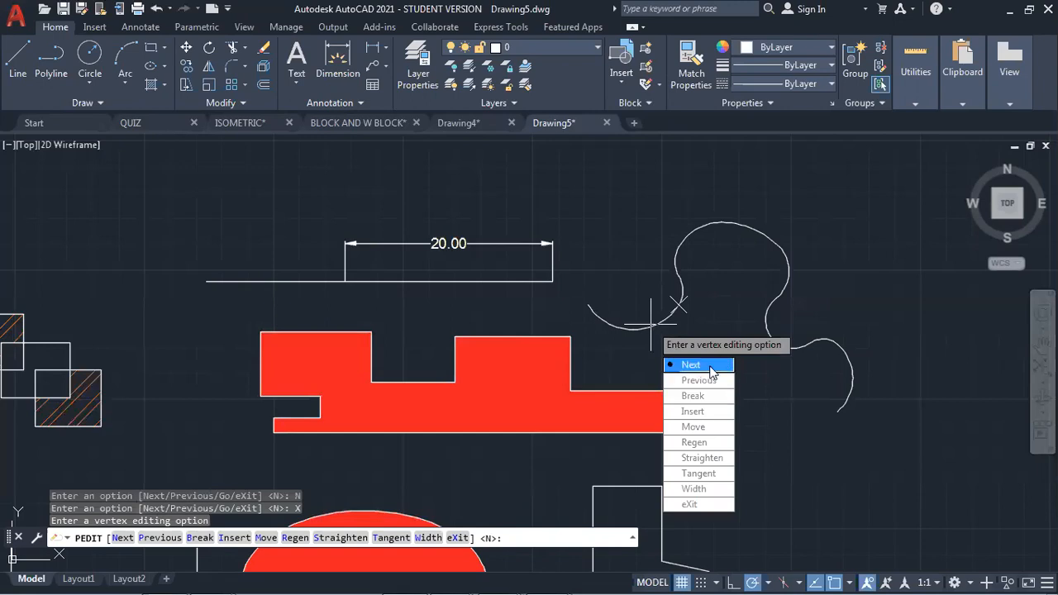
pyautogui.press('Escape')
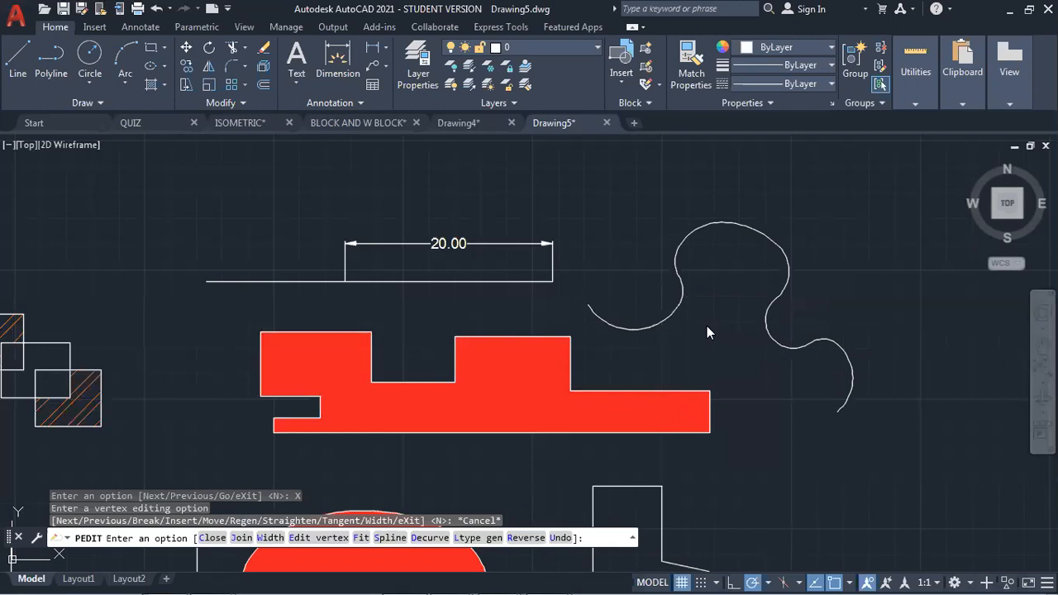
pyautogui.press('Escape')
pyautogui.hotkey('ctrl', 'z')
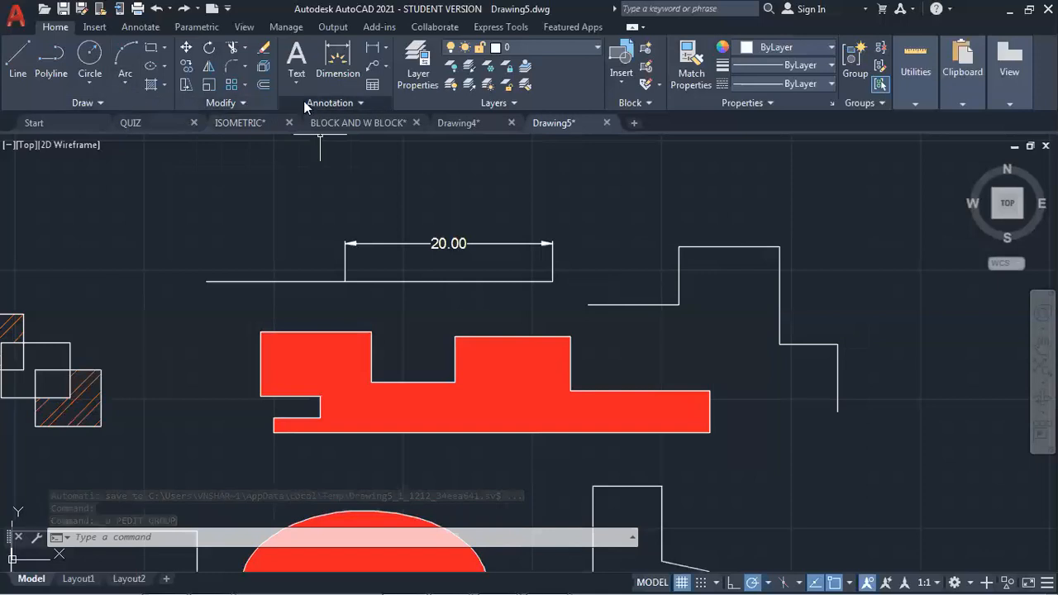
# - Draw an open wavy spline through four points below and to the right of the stepped polyline
pyautogui.click(243, 104)
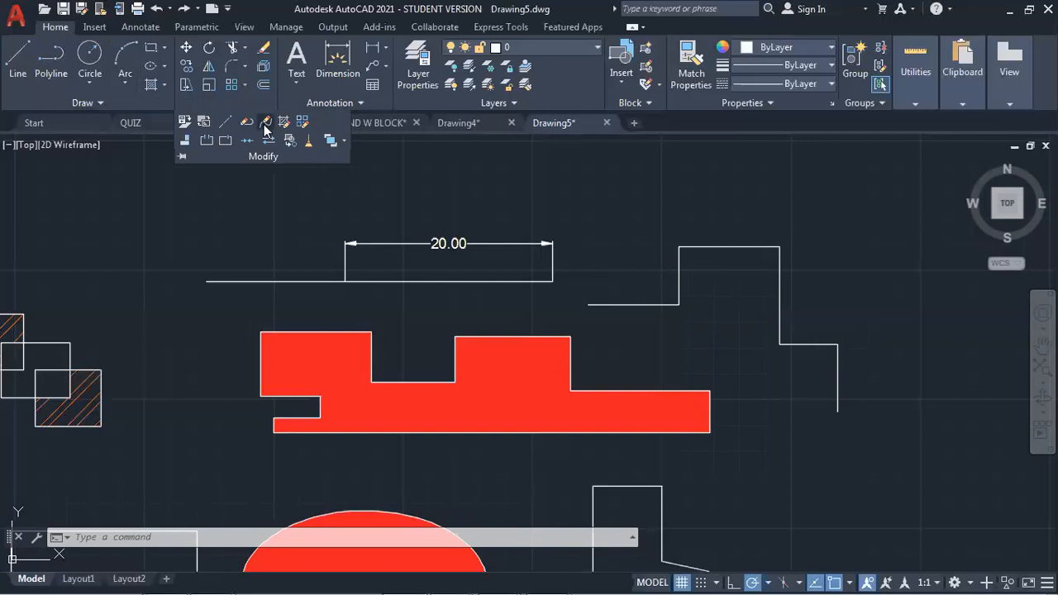
pyautogui.click(69, 103)
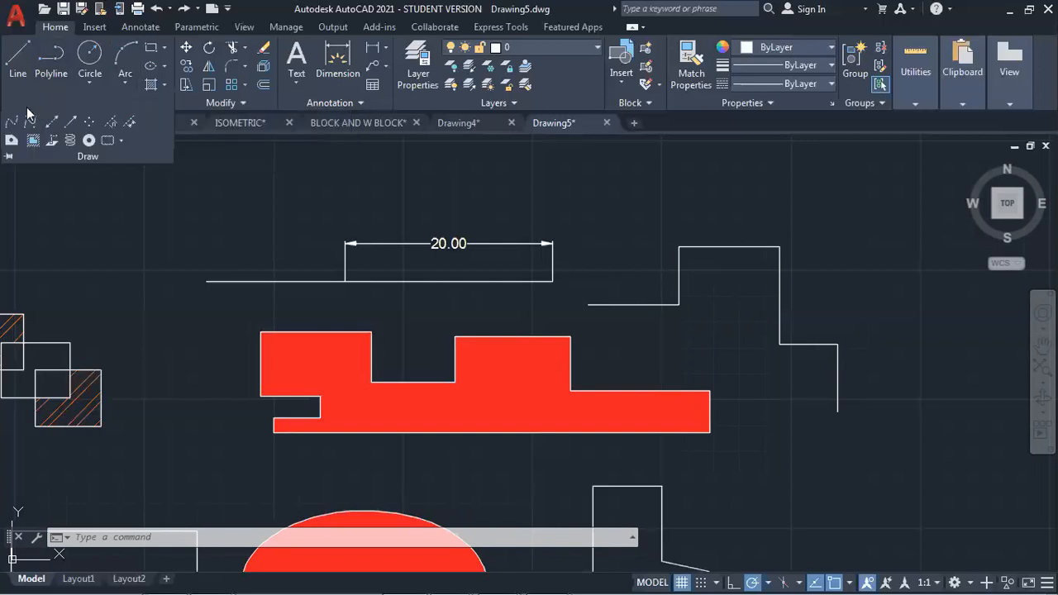
pyautogui.click(11, 122)
pyautogui.click(751, 459)
pyautogui.click(879, 465)
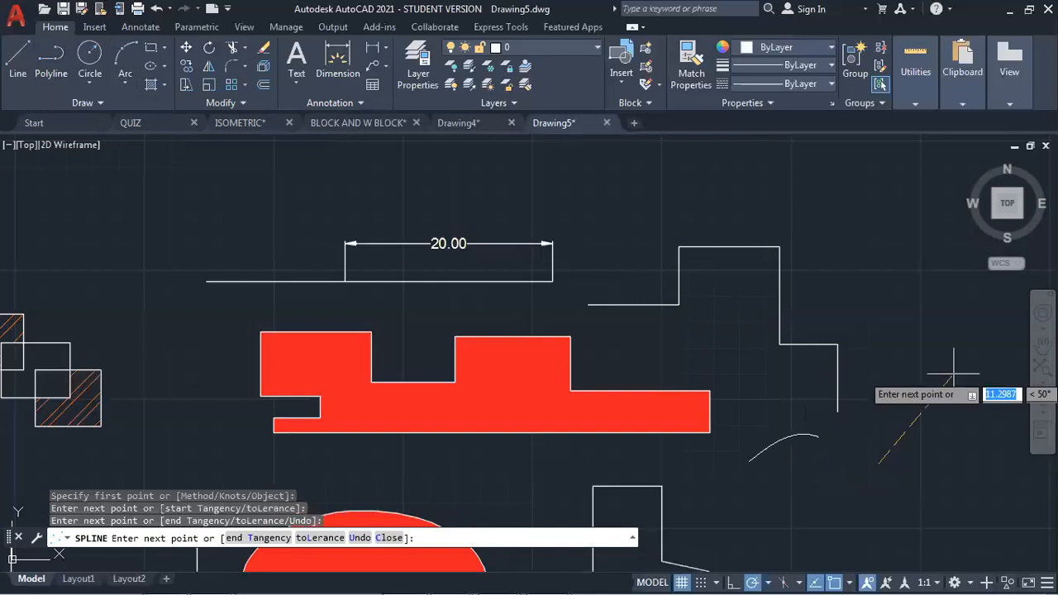
pyautogui.click(954, 374)
pyautogui.press('Return')
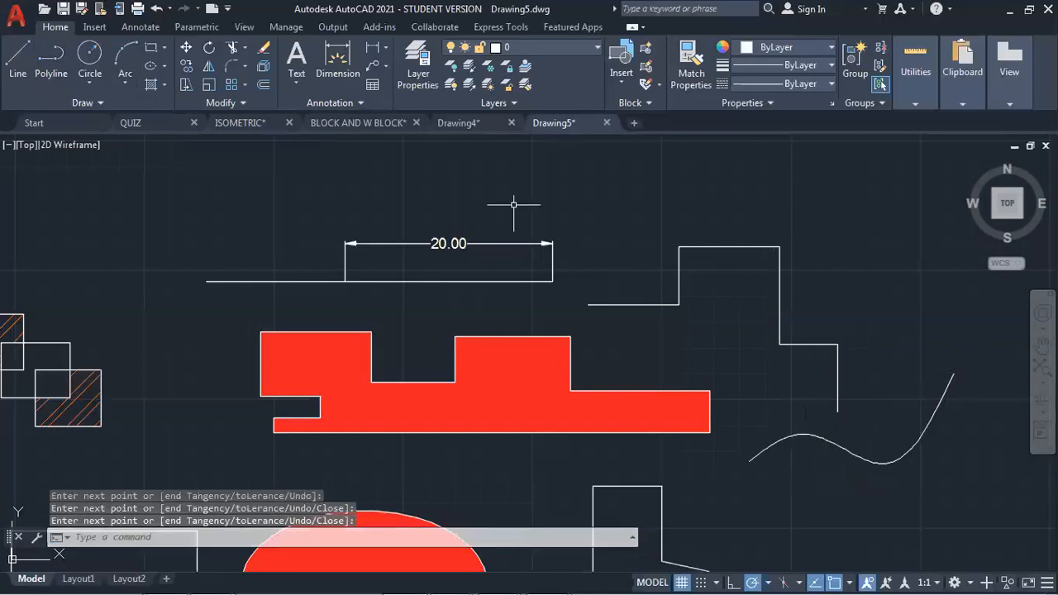
# - Try to join the stepped polyline to the wavy spline with Edit Spline, and reverse the spline's direction
pyautogui.click(329, 102)
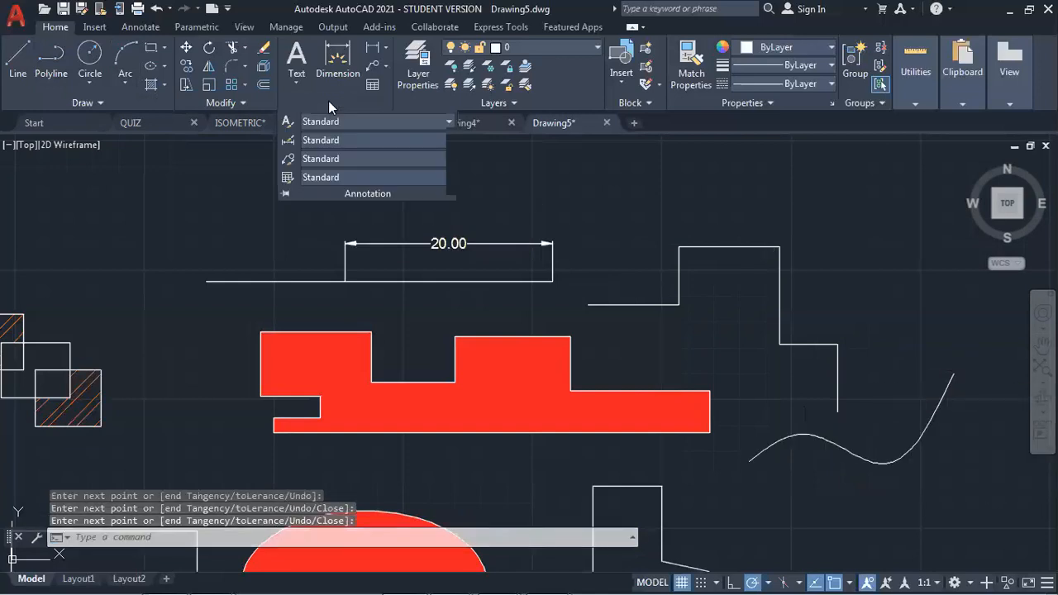
pyautogui.click(238, 104)
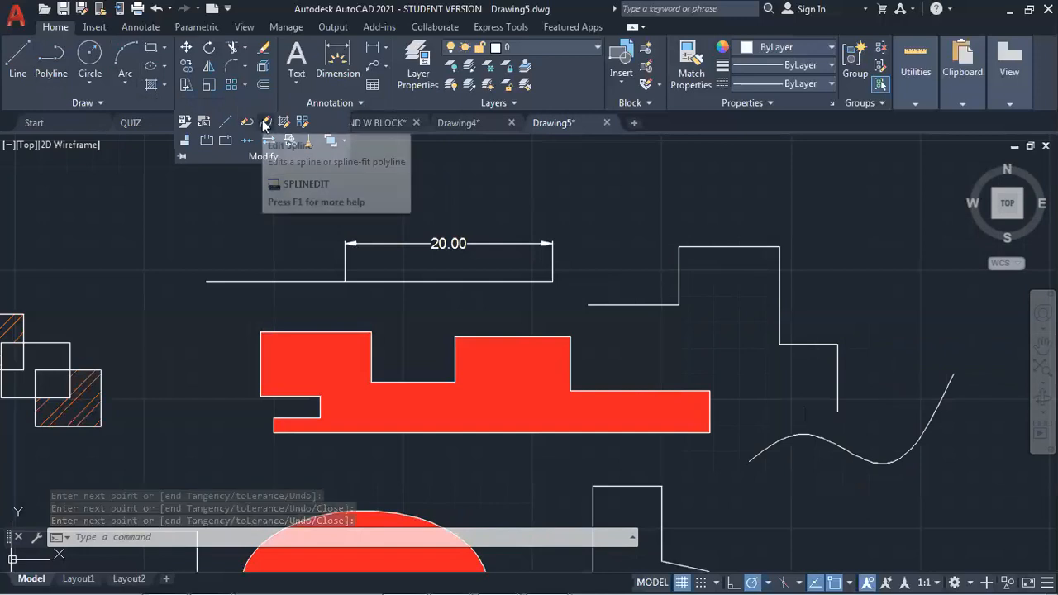
pyautogui.click(265, 124)
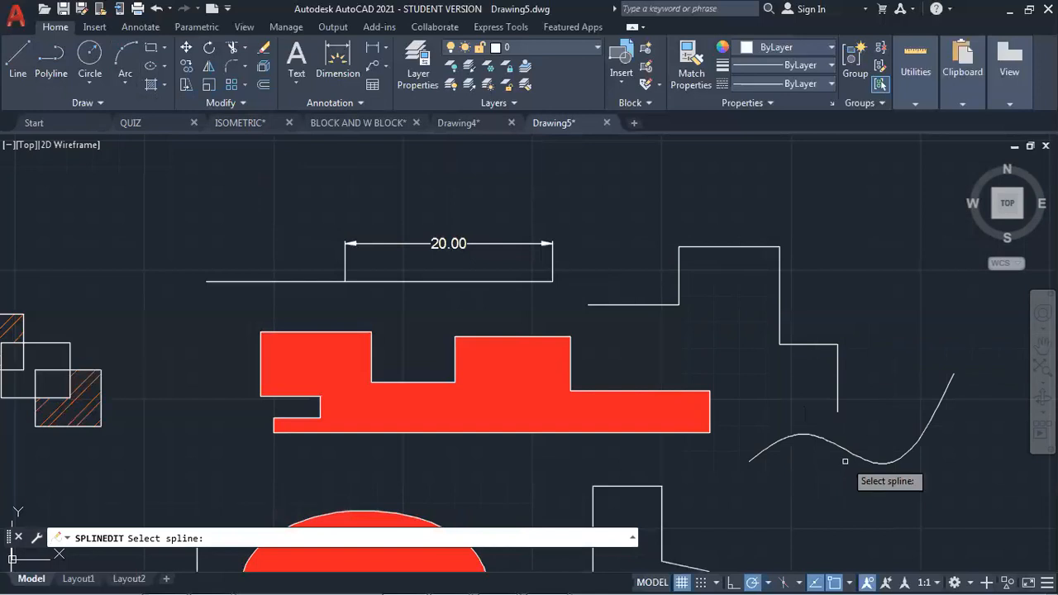
pyautogui.click(847, 457)
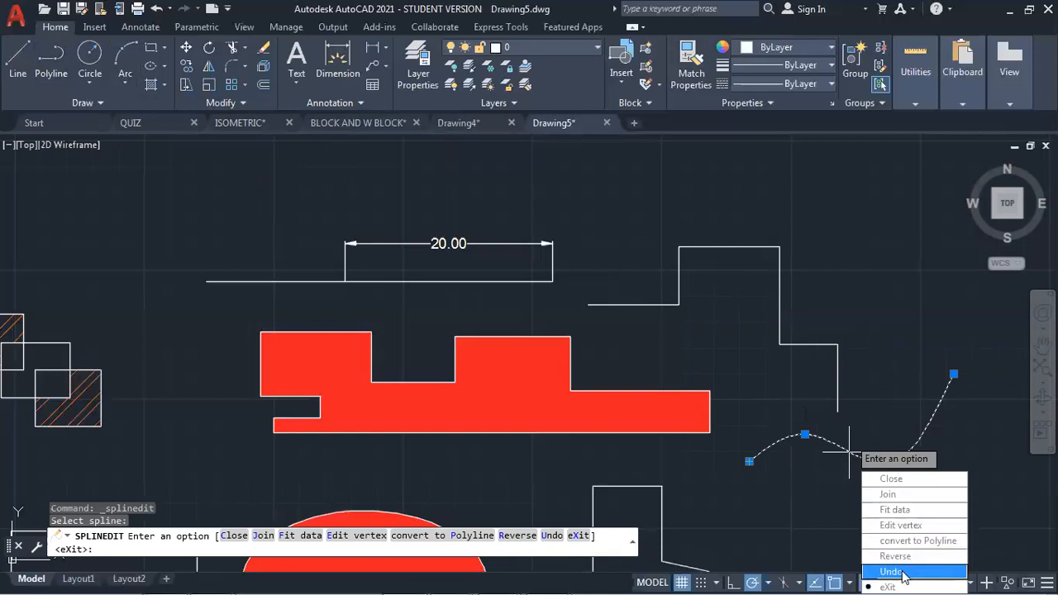
pyautogui.click(893, 495)
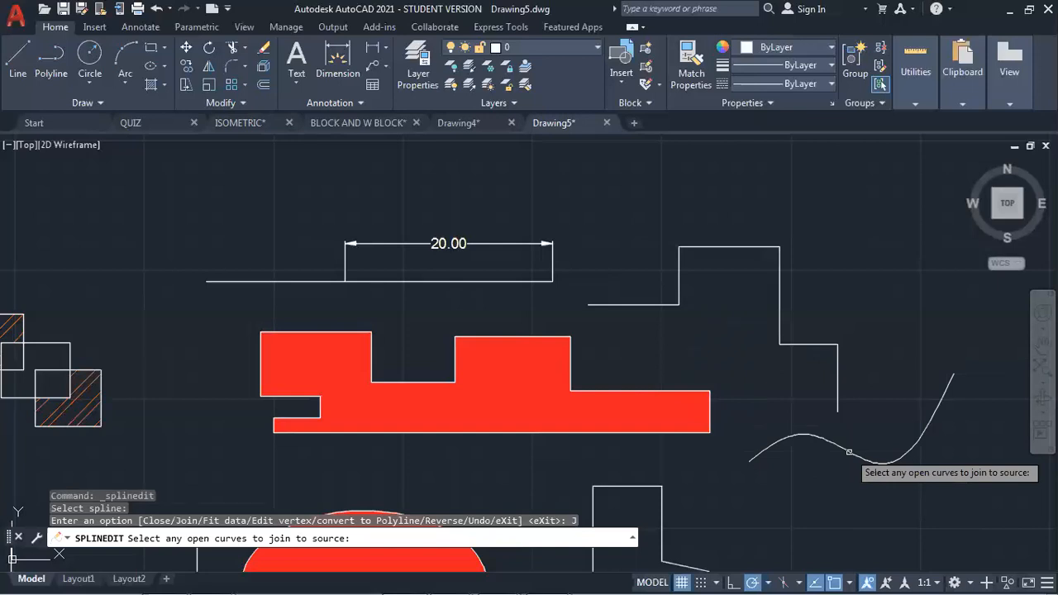
pyautogui.click(857, 454)
pyautogui.click(838, 403)
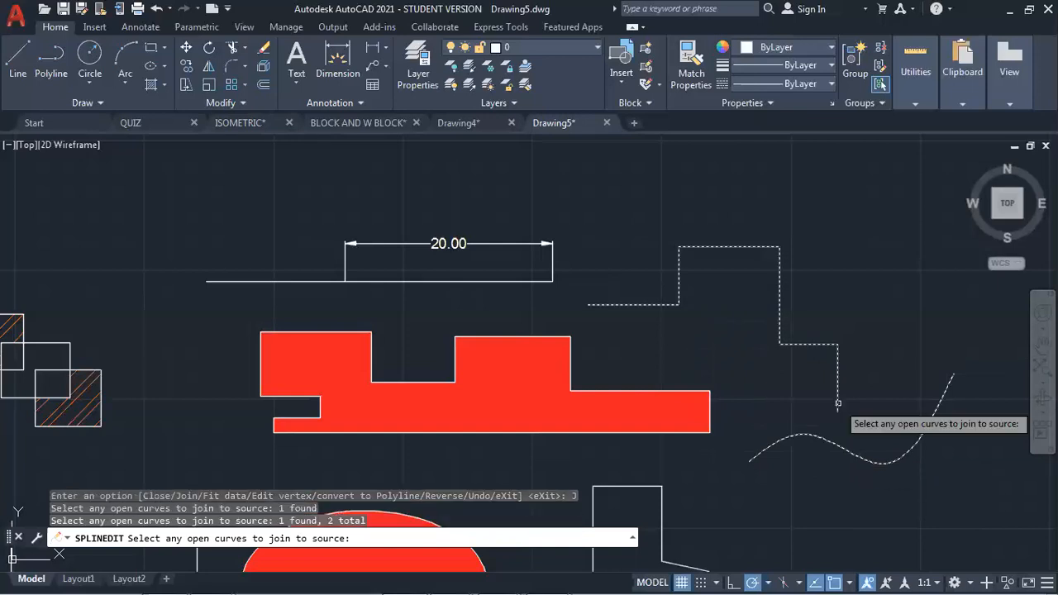
pyautogui.rightClick(792, 438)
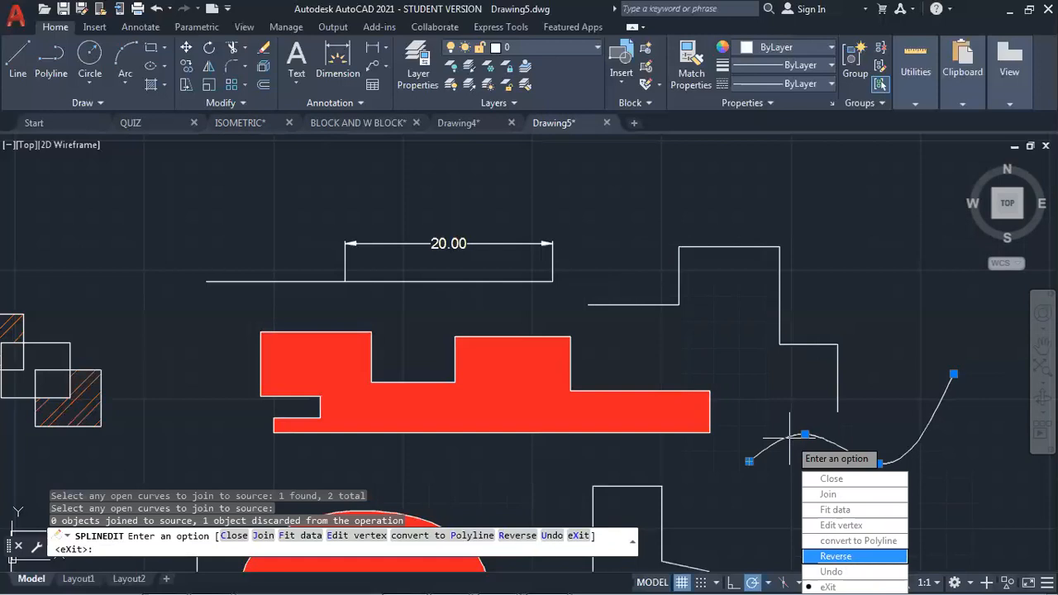
pyautogui.click(837, 557)
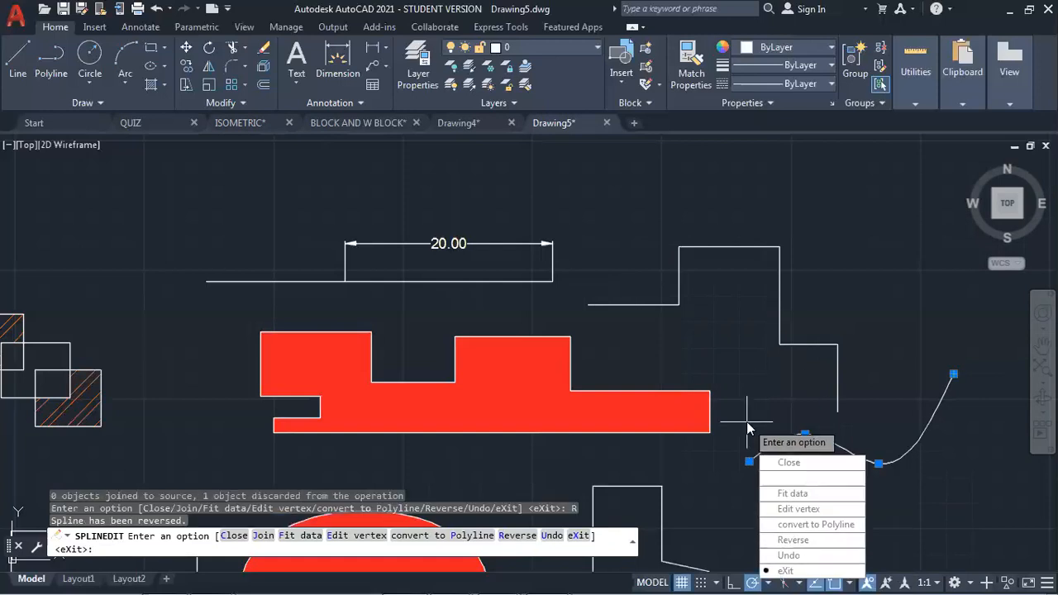
pyautogui.press('Escape')
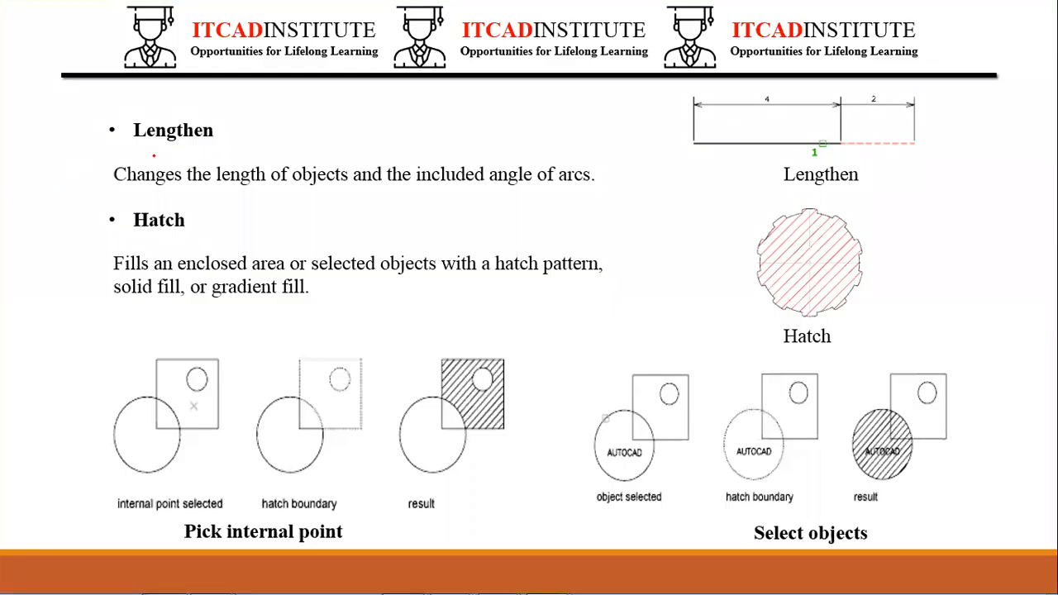
pyautogui.moveTo(92, 150); pyautogui.dragTo(180, 131)
pyautogui.moveTo(73, 241); pyautogui.dragTo(154, 225)
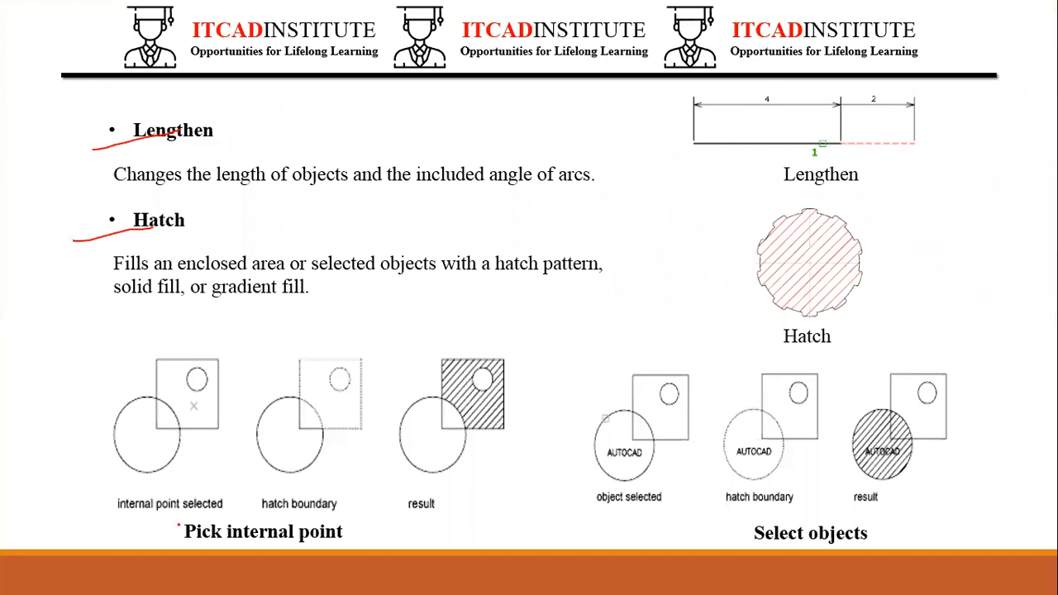
pyautogui.moveTo(174, 537); pyautogui.dragTo(344, 547)
pyautogui.moveTo(479, 473); pyautogui.dragTo(525, 431)
pyautogui.moveTo(762, 555)
pyautogui.mouseDown()
pyautogui.moveTo(757, 525)
pyautogui.moveTo(885, 512)
pyautogui.moveTo(762, 559)
pyautogui.mouseUp()
pyautogui.moveTo(749, 342); pyautogui.dragTo(831, 312)
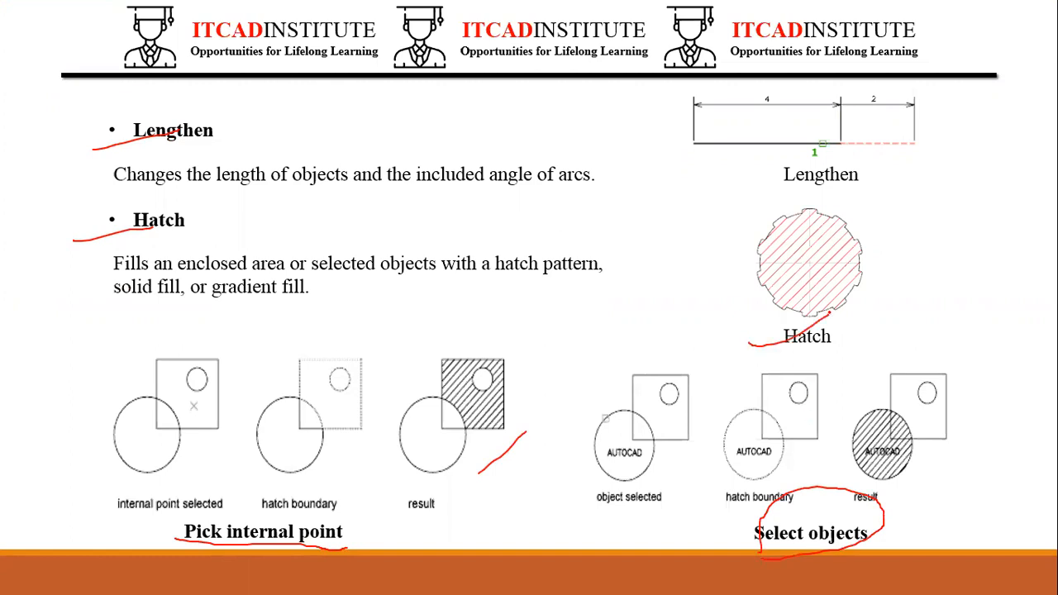
pyautogui.moveTo(742, 198); pyautogui.dragTo(851, 193)
pyautogui.moveTo(771, 361); pyautogui.dragTo(862, 351)
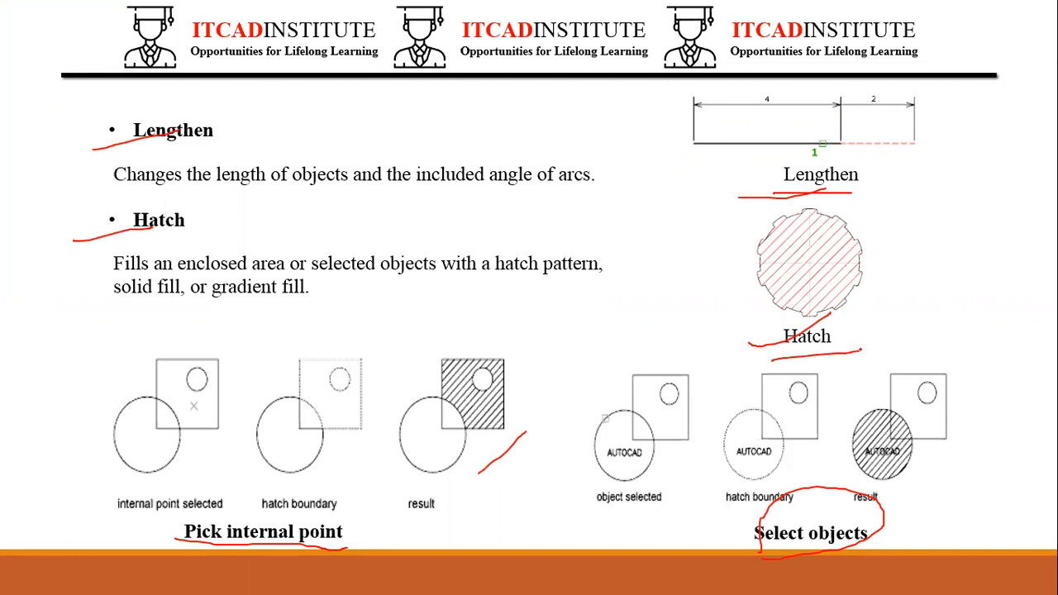
pyautogui.moveTo(885, 288)
pyautogui.mouseDown()
pyautogui.moveTo(891, 324)
pyautogui.moveTo(913, 325)
pyautogui.moveTo(904, 304)
pyautogui.moveTo(928, 306)
pyautogui.moveTo(927, 269)
pyautogui.mouseUp()
pyautogui.moveTo(925, 307)
pyautogui.mouseDown()
pyautogui.moveTo(951, 302)
pyautogui.moveTo(938, 285)
pyautogui.mouseUp()
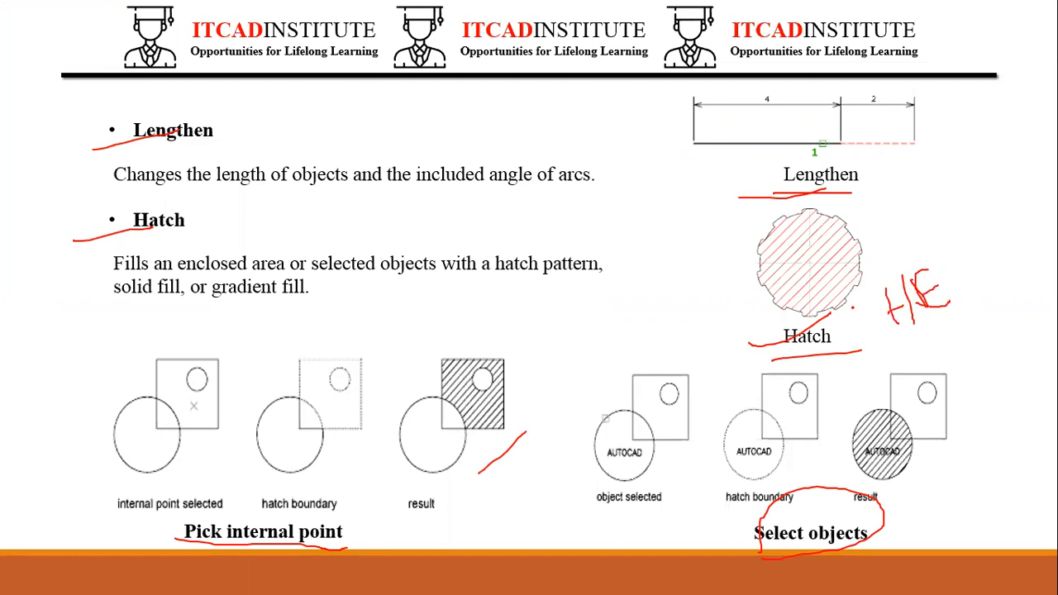
pyautogui.press('Right')
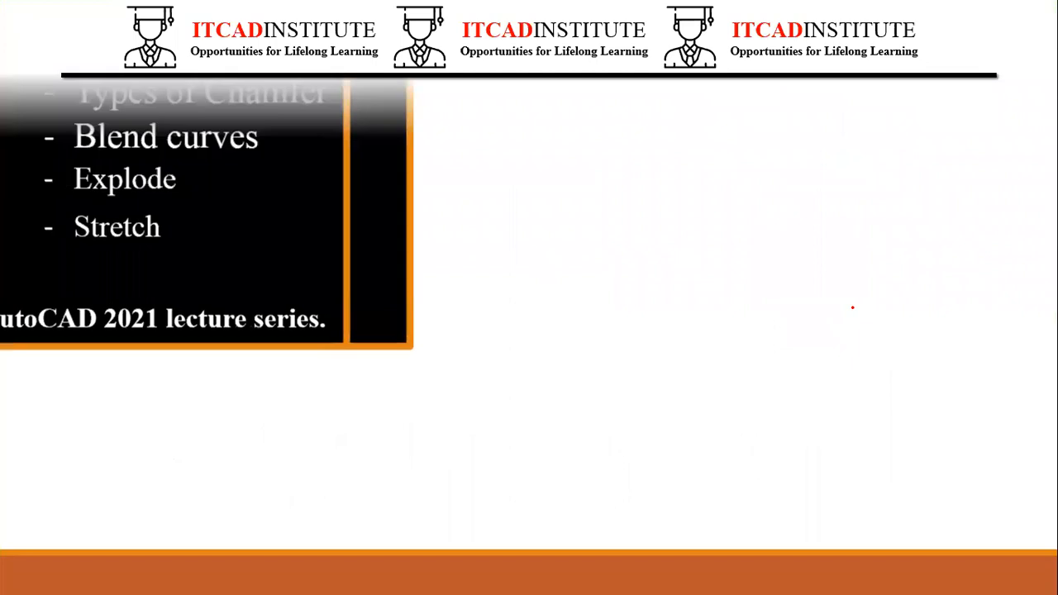